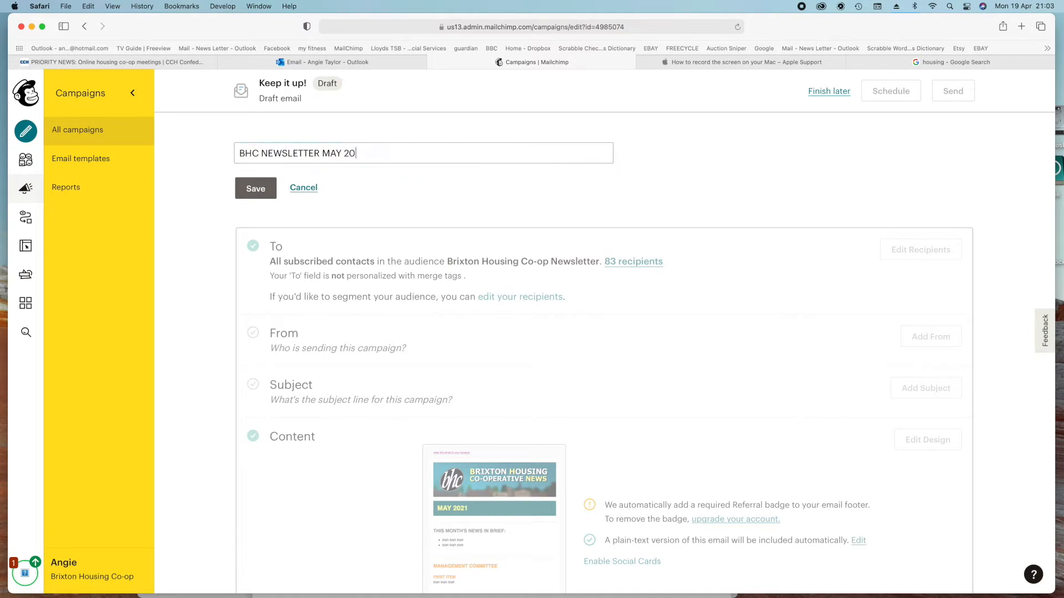
Step: Save the campaign name BHC NEWSLETTER MAY 2021 and enter the subject line "News and Diary Dates from BHC"
click(234, 189)
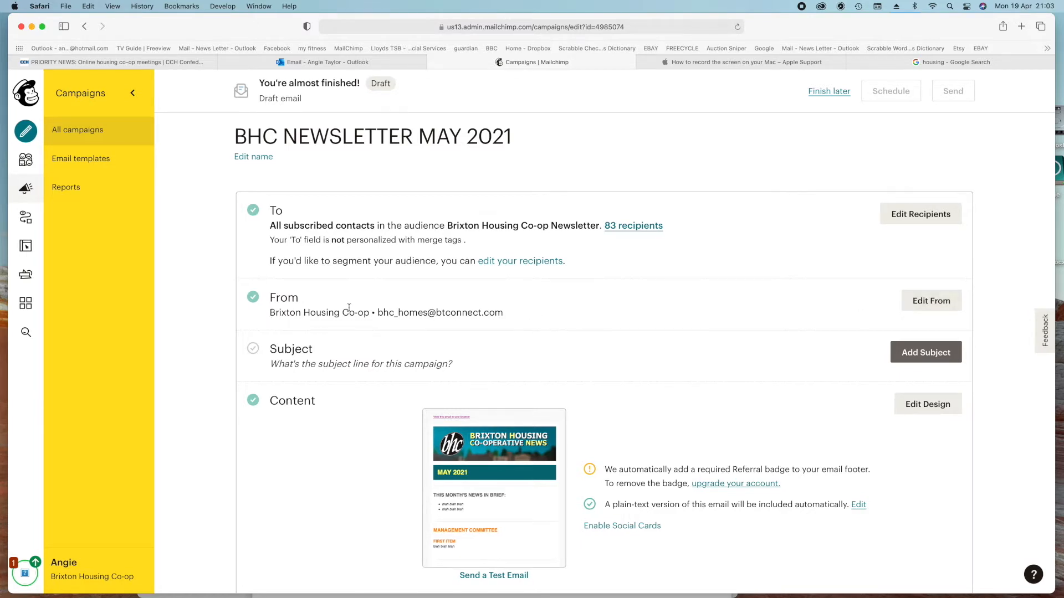
click(925, 353)
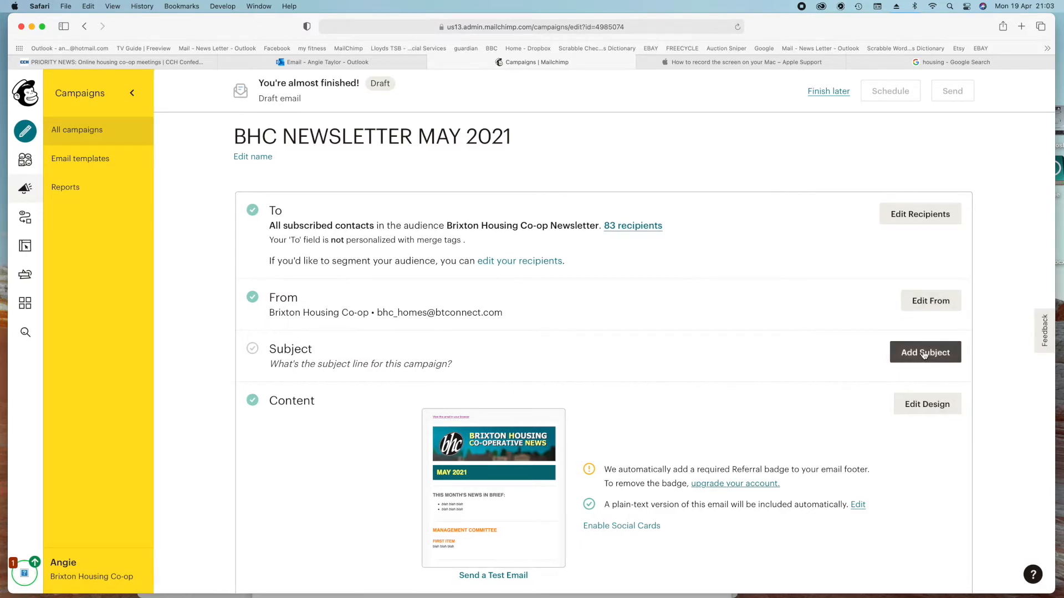
click(358, 428)
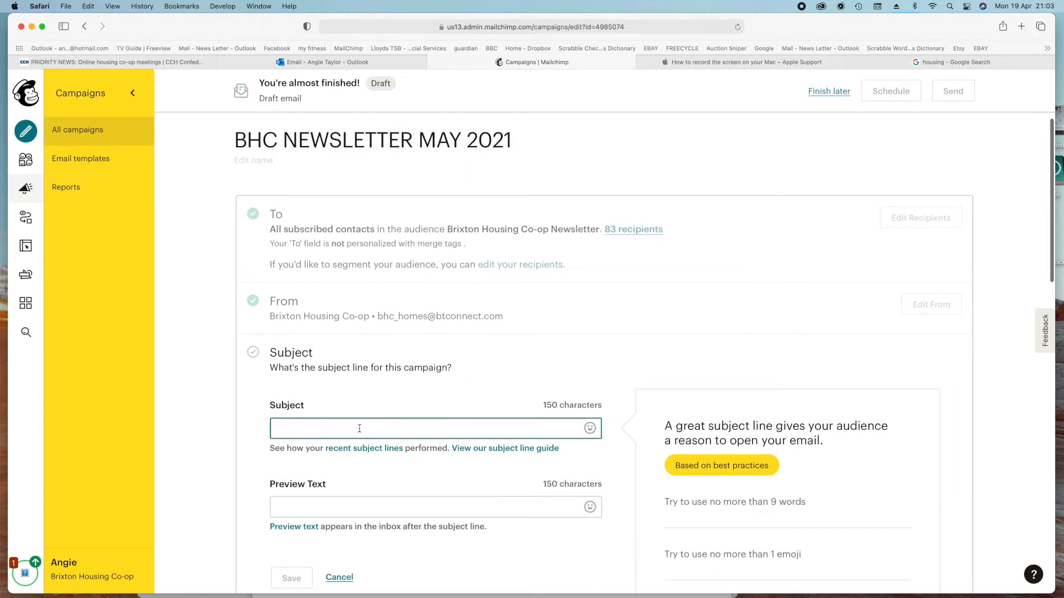
text(News)
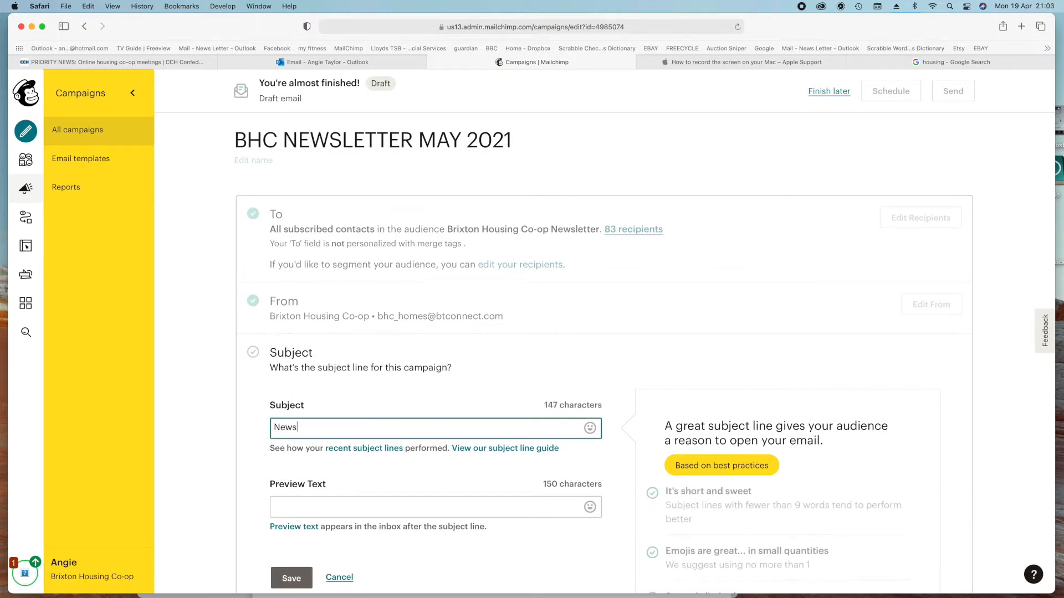
text( and Diary Dates)
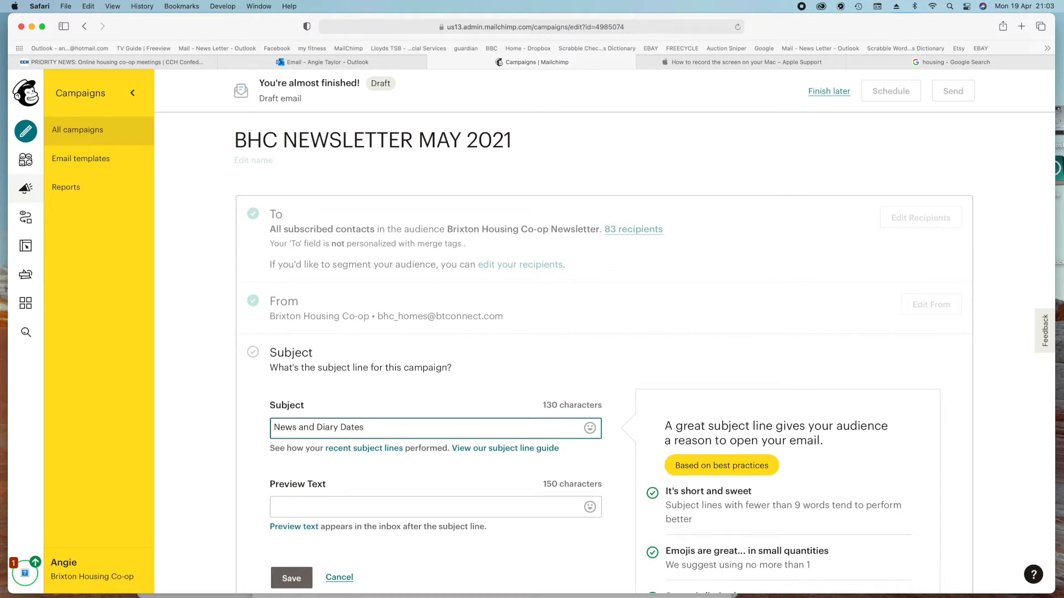
text(from BHC)
Step: Set the preview text to "All the latest news from your housing co-op" and save the subject section
scroll(310, 438, down, 3)
click(309, 411)
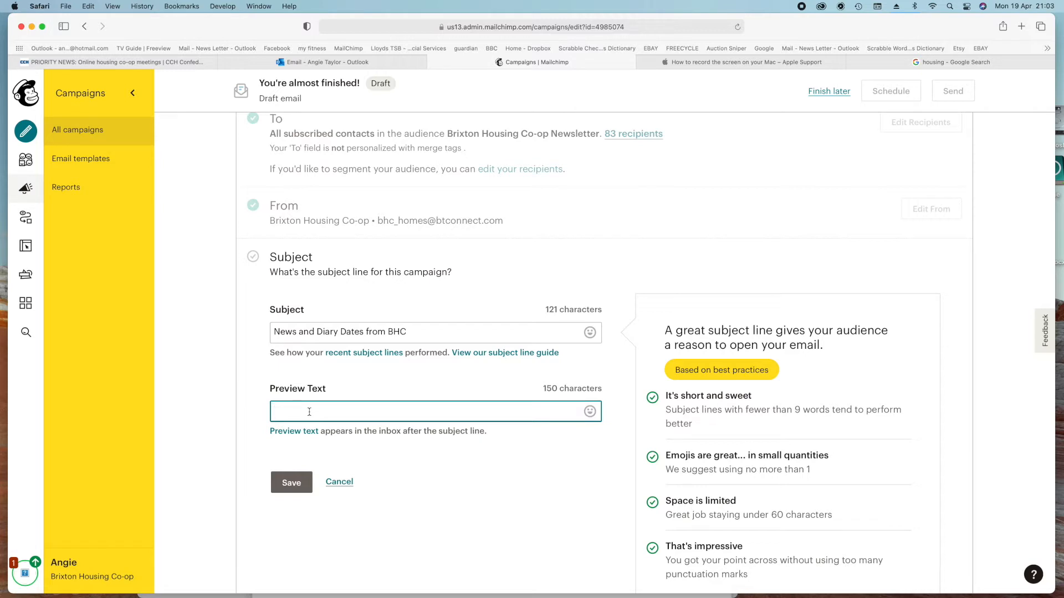
text(All the latest news from your housing co-op)
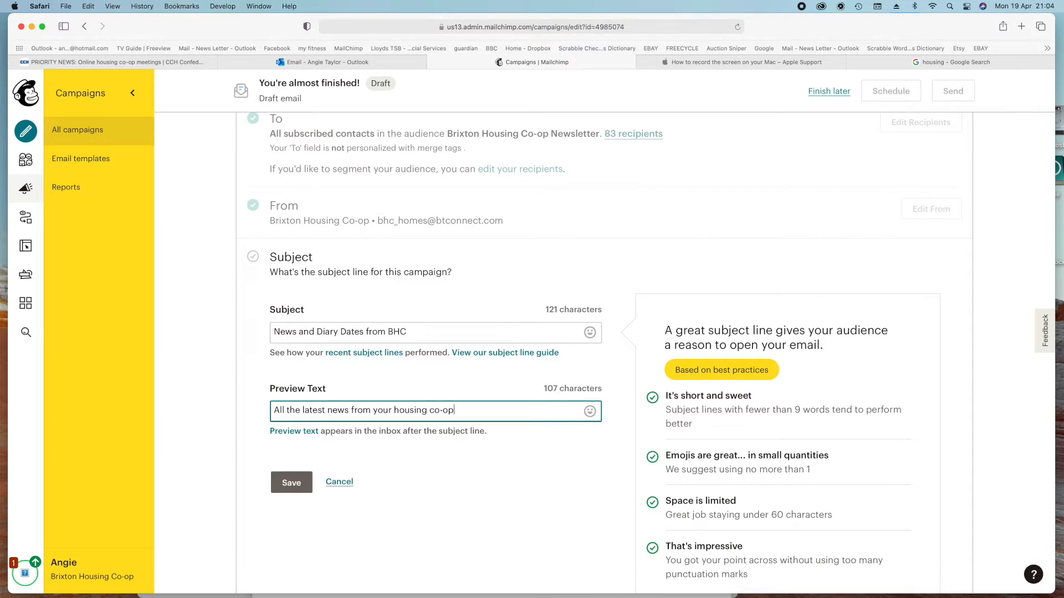
key(Return)
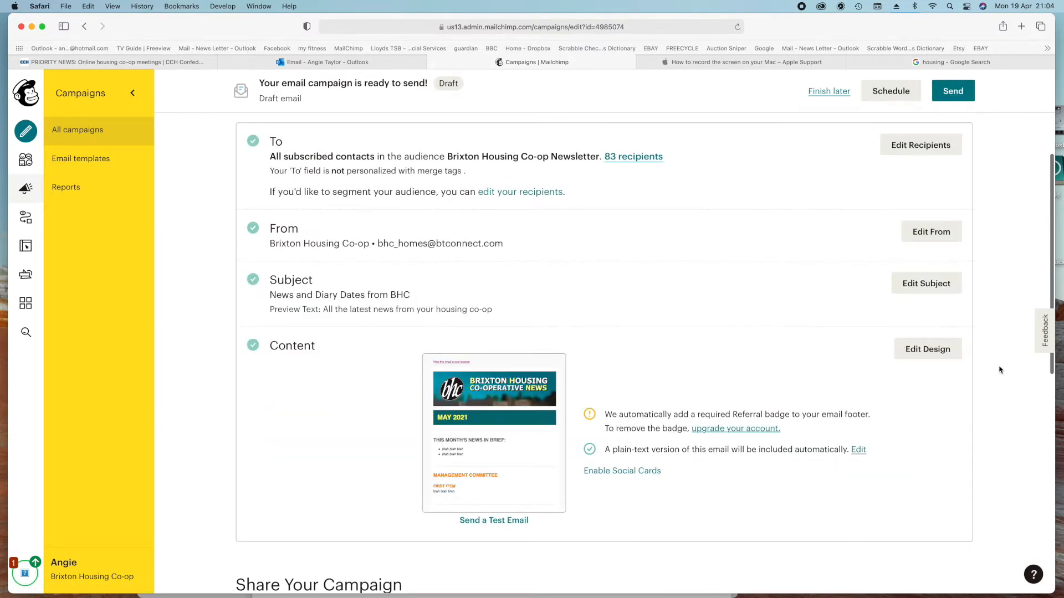
Step: Open the email design, retype the year in the boxed date heading so it reads MAY 2021, and save the block
click(936, 352)
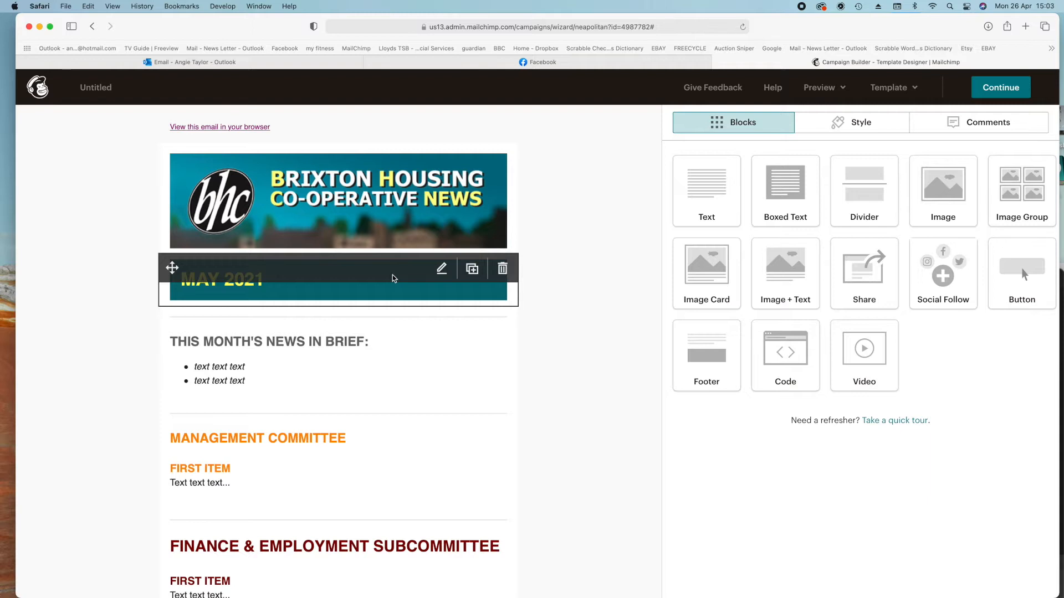
click(392, 275)
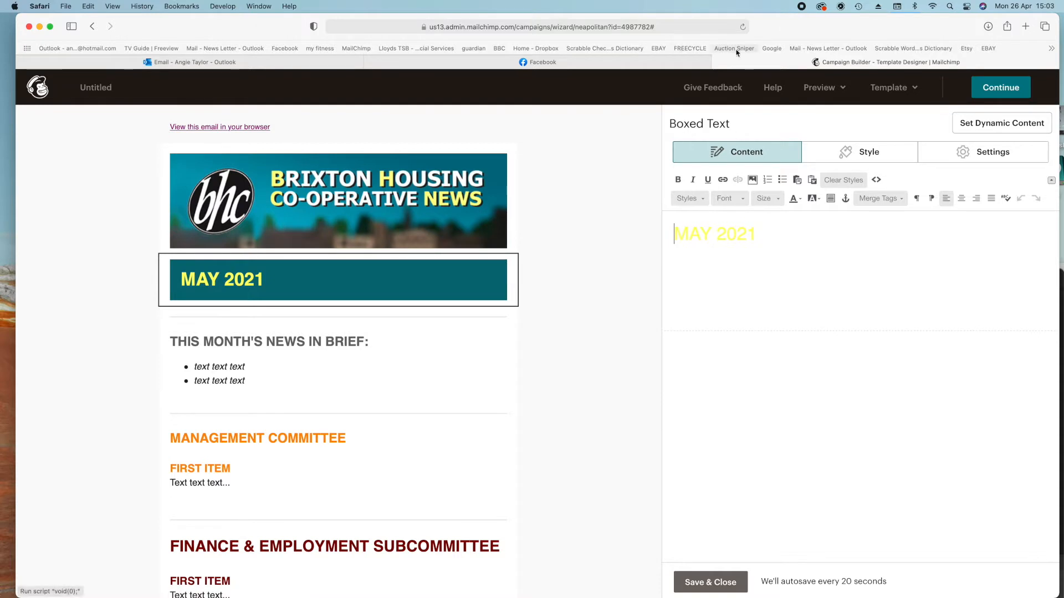
drag(859, 23, 844, 23)
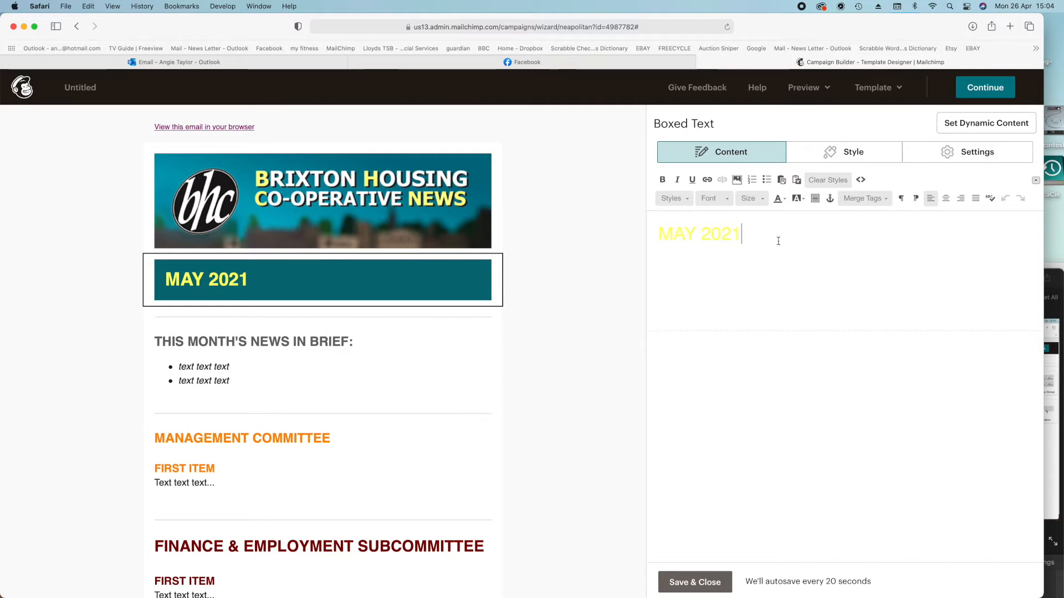
drag(750, 239, 713, 238)
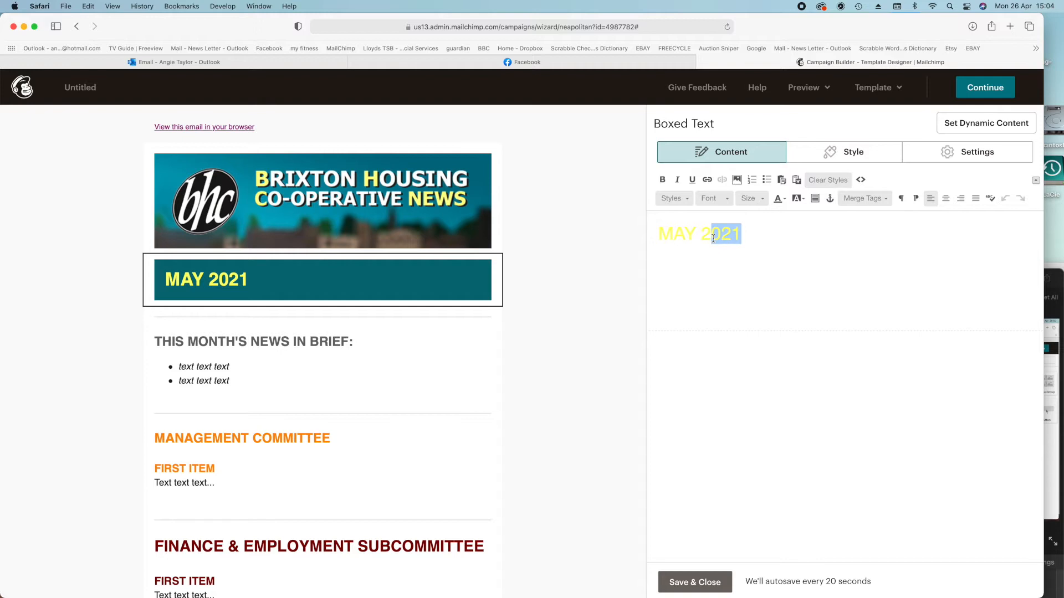
key(BackSpace)
text(221)
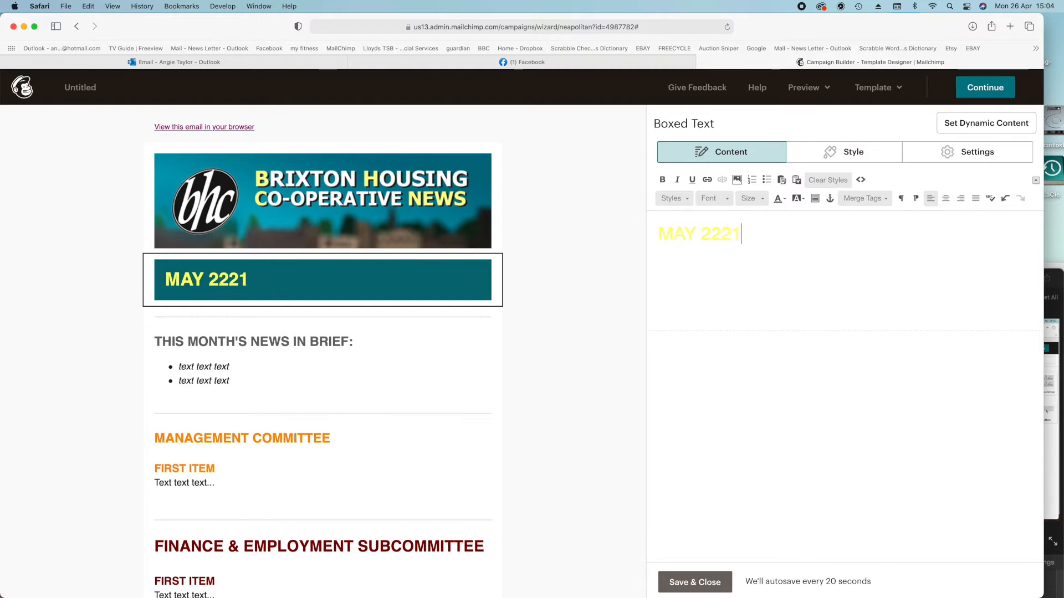
key(BackSpace)
key(BackSpace)
key(BackSpace)
text(021)
click(705, 583)
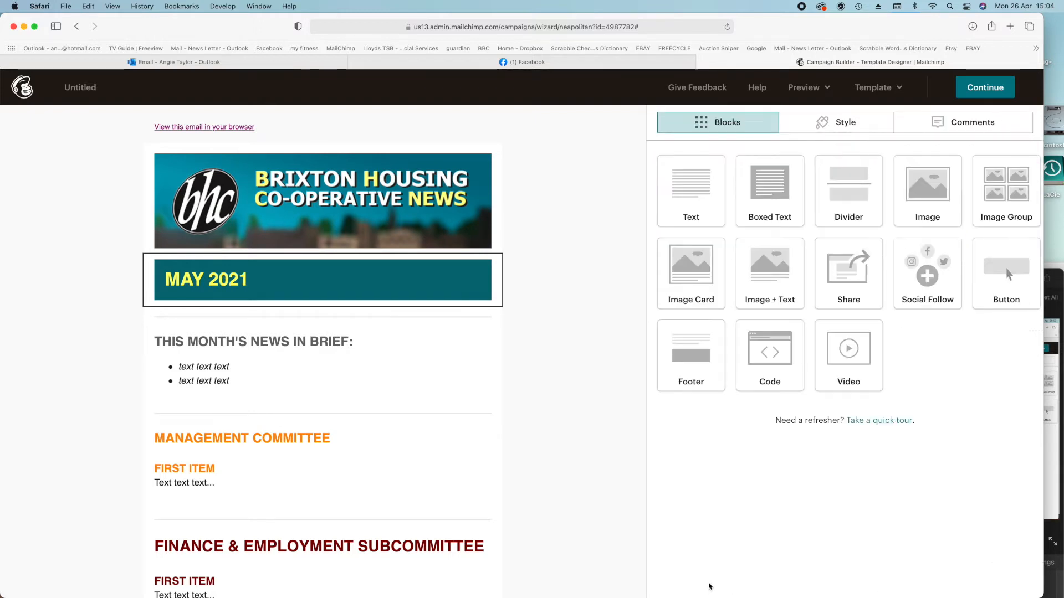
Step: Replace the placeholder body text in the MANAGEMENT COMMITTEE block with the "Save the Tree" article about the Shrewsbury oak
click(463, 467)
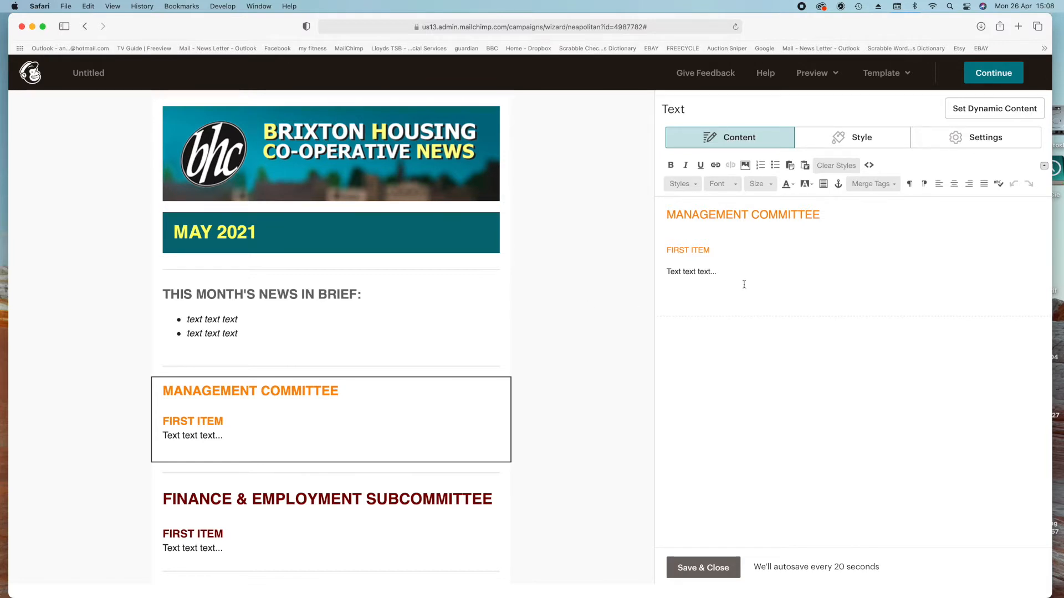
drag(736, 278, 660, 258)
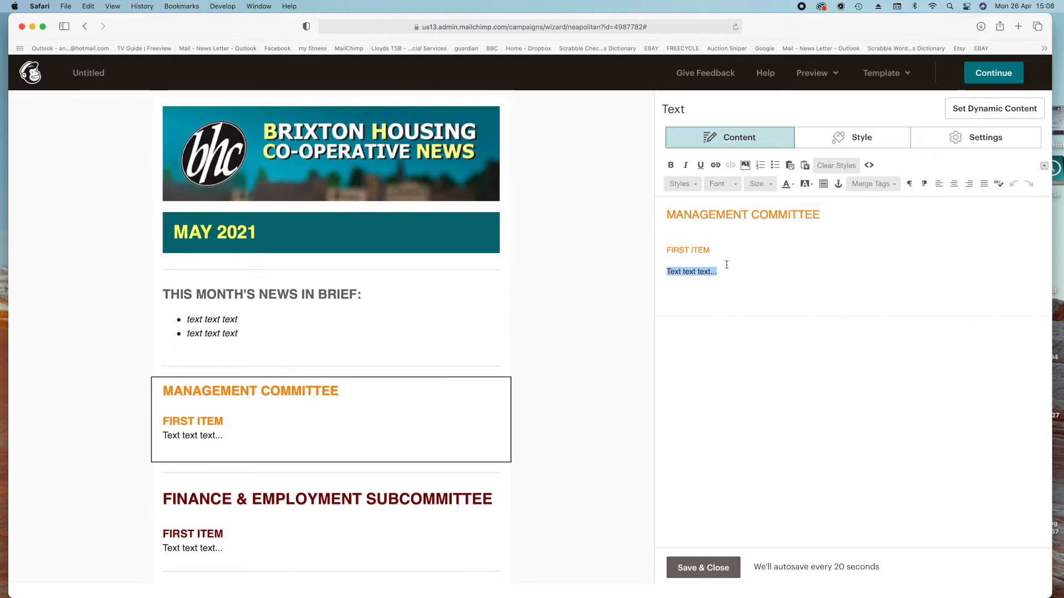
text(Save the Tree  Shrewsbury activists fight to save 550-year-old oak threatened by new road Objectors say relief road contradicts council’s net zero target and will damage local wildlife site  A 550-year-old tree known as "Darwin’s oak", 4km of hedgerows and an internationally-renowned wetland are threatened by a new road around Shrewsbury, which has gathered more than 1,000 formal objections. The £84.3m Shrewsbury north-west relief road planned by Shropshire council is becoming a local election issue, with the Conservative-controlled council arguing that the scheme, which completes a ring-road around the medieval town, will alleviate traffic and unlock land for housing.  But a growing number of objectors to the application – which the council has submitted and its planning committee will determine after the May elections – say that the four-mile road, including a 668-metre-high viaduct over the River Severn, contradicts the council’s declaration of the climate emergency and net zero by 2030 target. Opponents also argue that the road will ruin a "green wedge" of unspoilt valley beside Shrewsbury and say that the coronavirus pandemic has destroyed the business case for the road.)
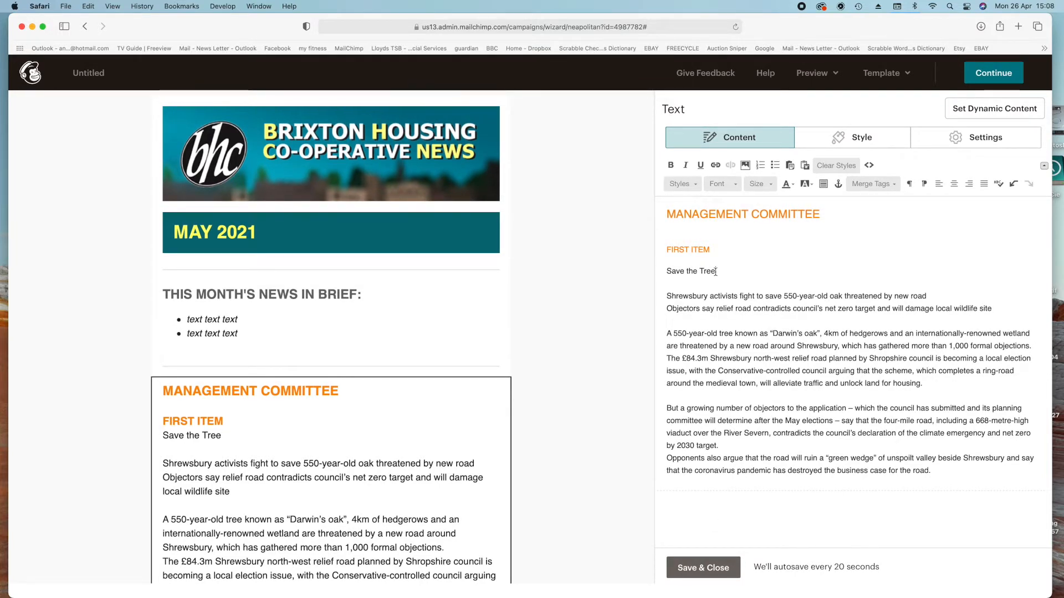
Step: Retype the article's headline in capitals as SAVE THE TREE and apply the heading 4 style to it
drag(715, 272, 674, 271)
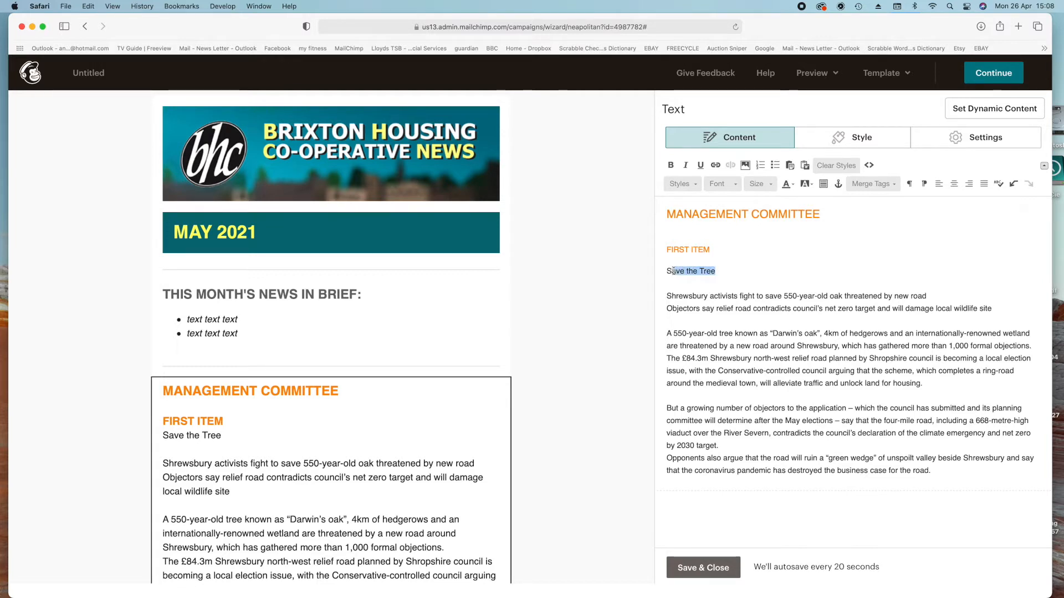
text(AVE THE TREE)
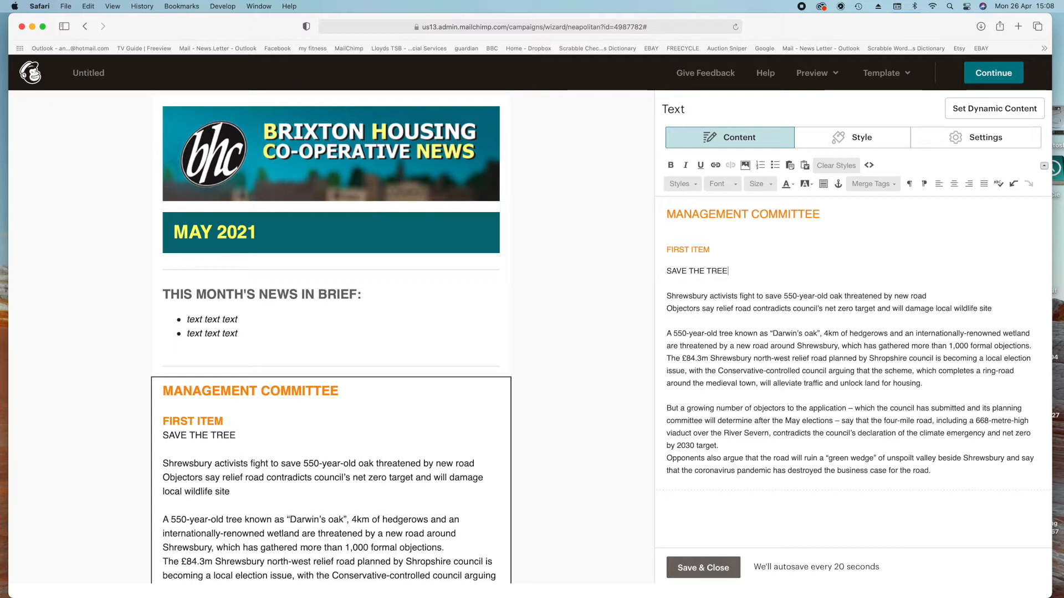
key(shift+alt+Left)
key(shift+alt+Left)
key(shift+alt+Left)
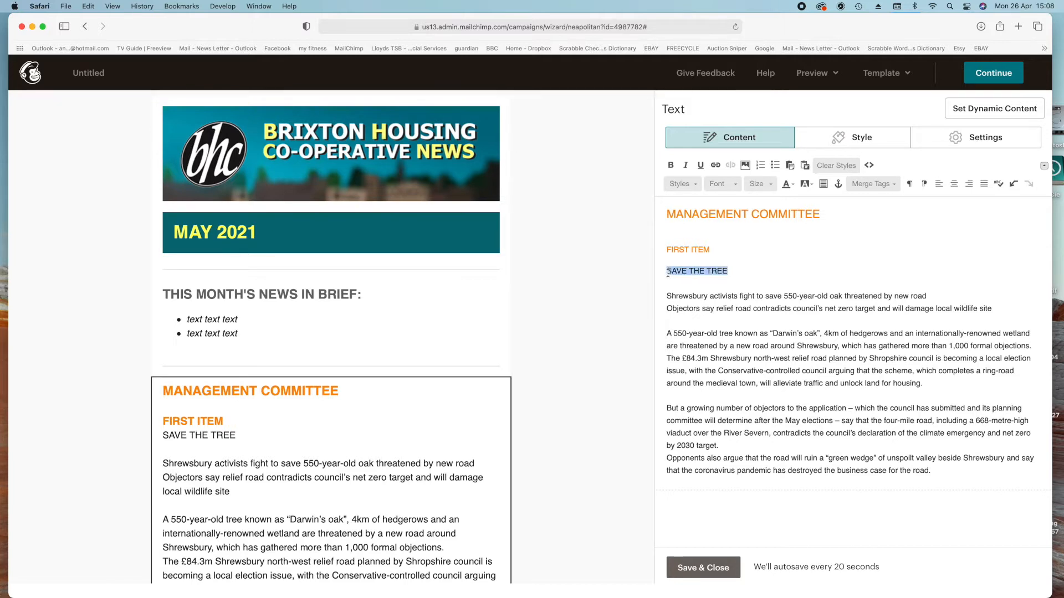
click(691, 182)
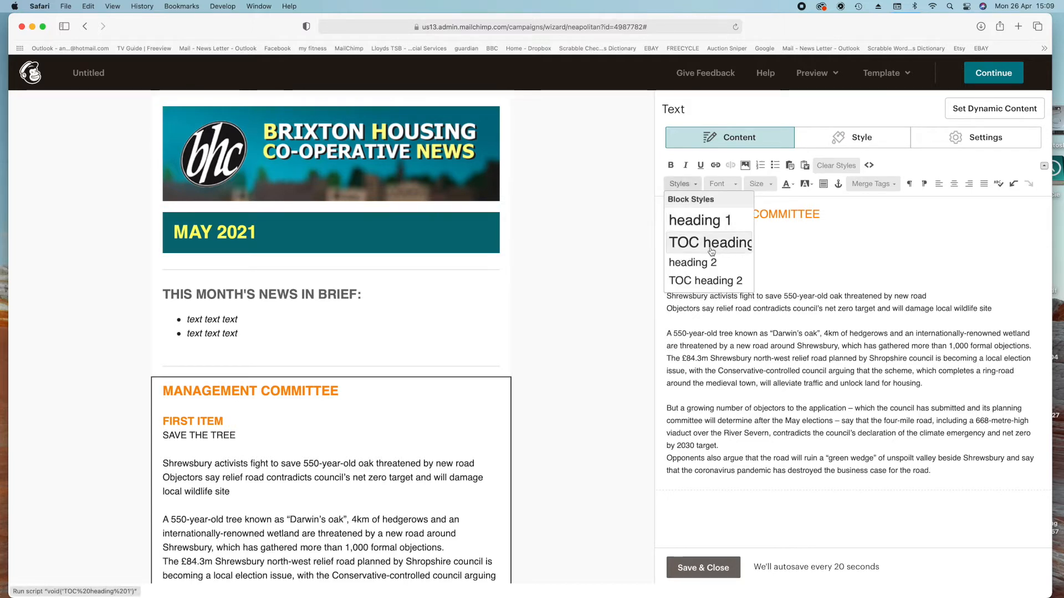
scroll(711, 244, down, 2)
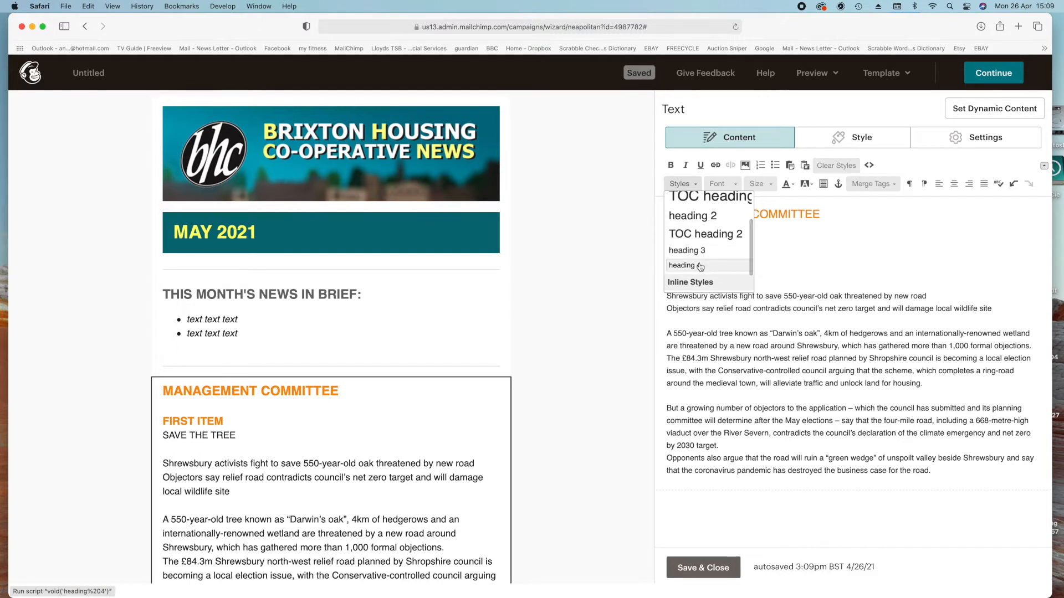
click(700, 266)
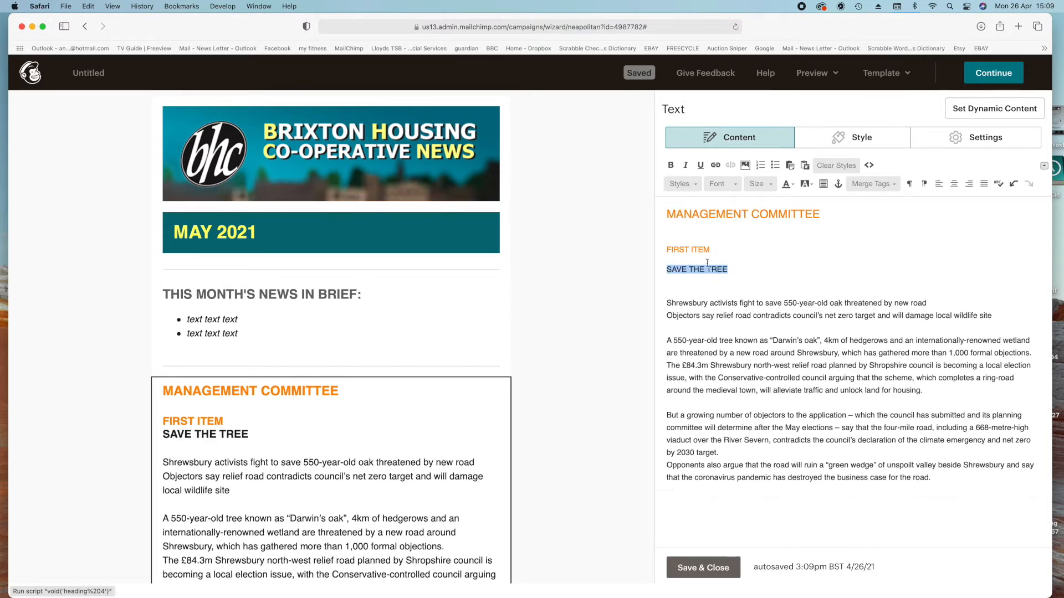
Step: Delete the FIRST ITEM placeholder heading and its line above the SAVE THE TREE headline
drag(726, 256, 668, 251)
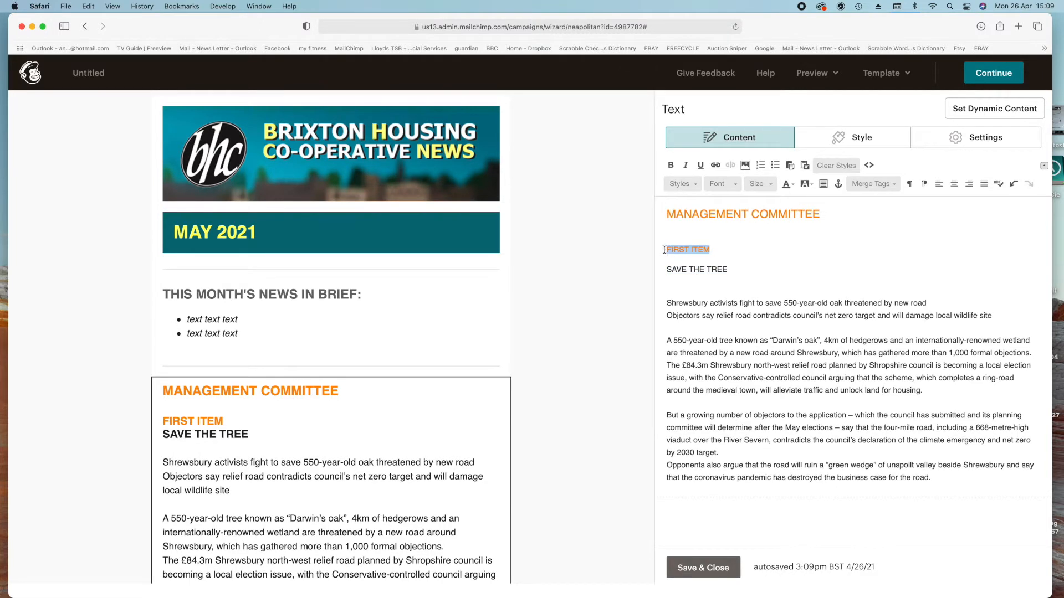
key(BackSpace)
key(BackSpace)
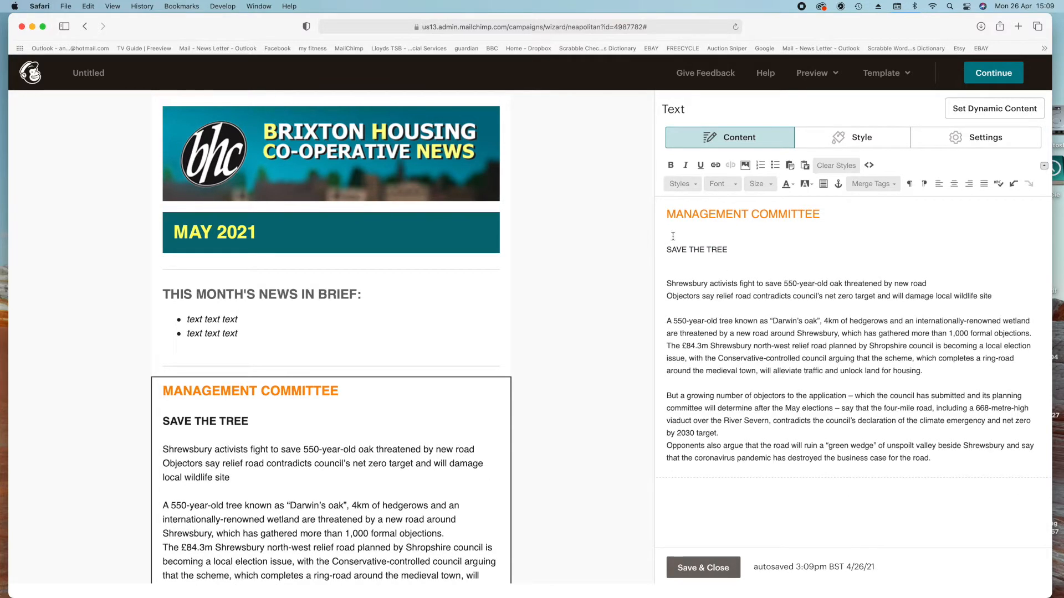
Step: Colour the SAVE THE TREE headline dark orange and remove the blank line between it and the article text
triple_click(736, 244)
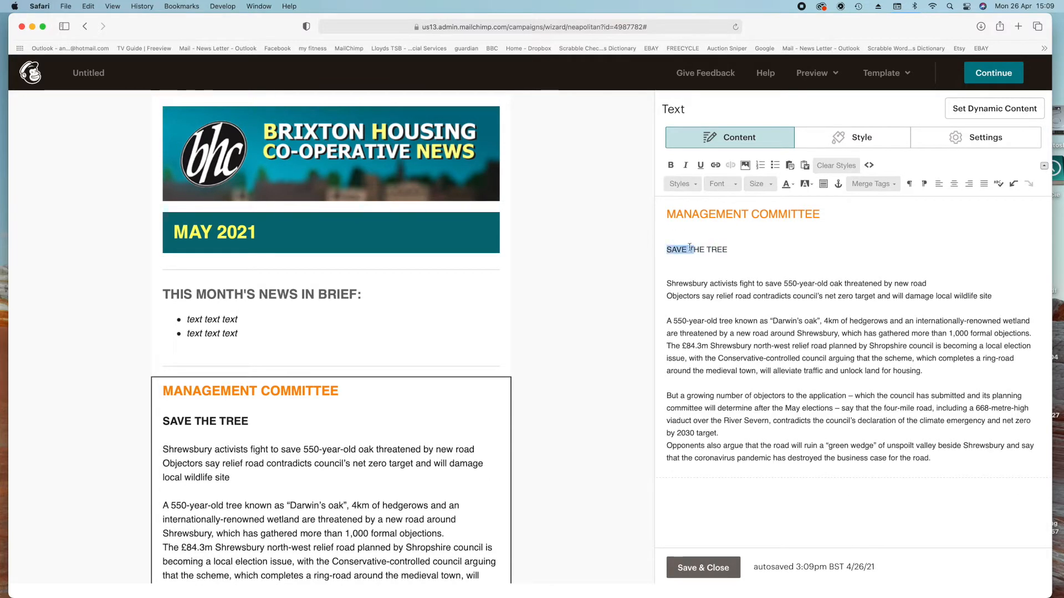
click(794, 186)
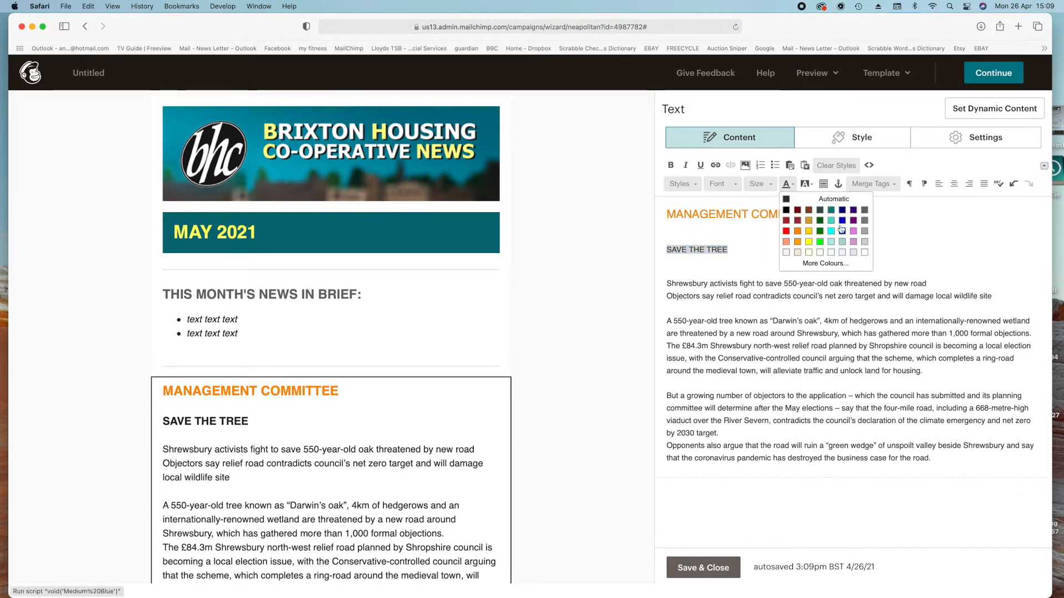
click(798, 233)
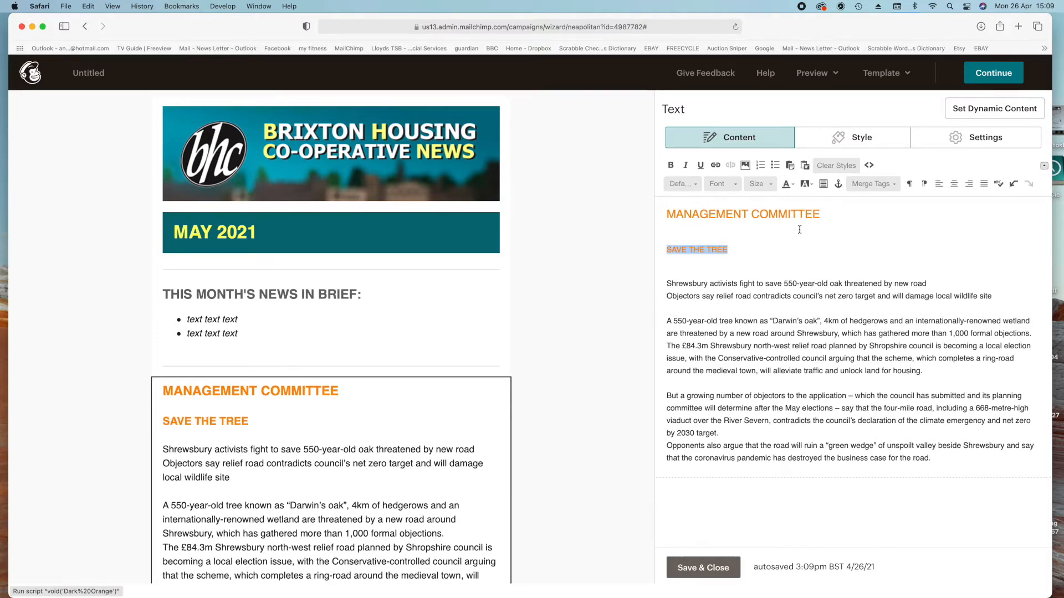
click(688, 267)
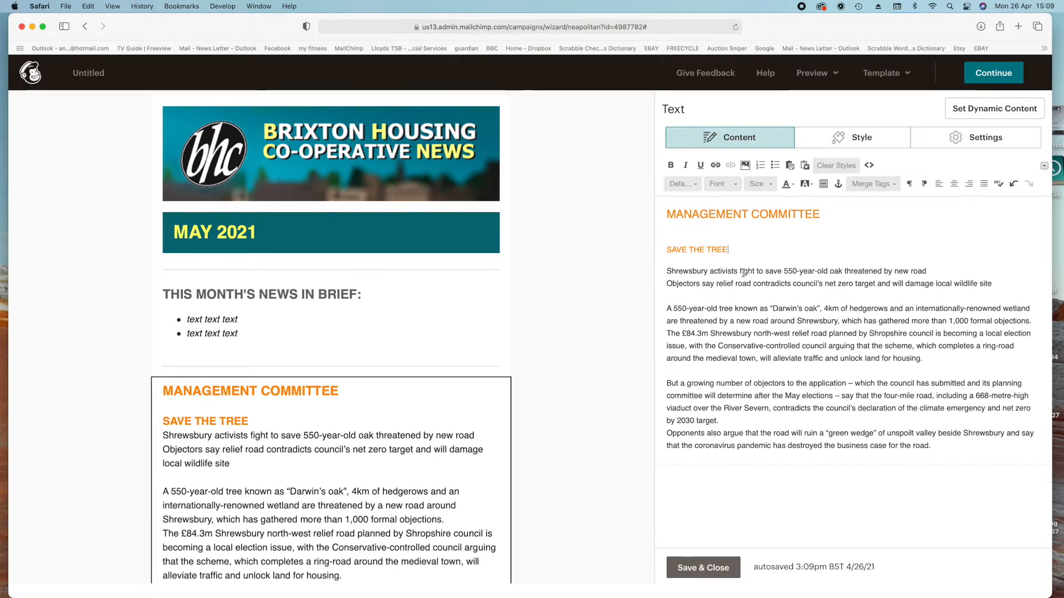
Step: Check the article in the newsletter preview, then save and close the MANAGEMENT COMMITTEE text block
scroll(448, 356, down, 7)
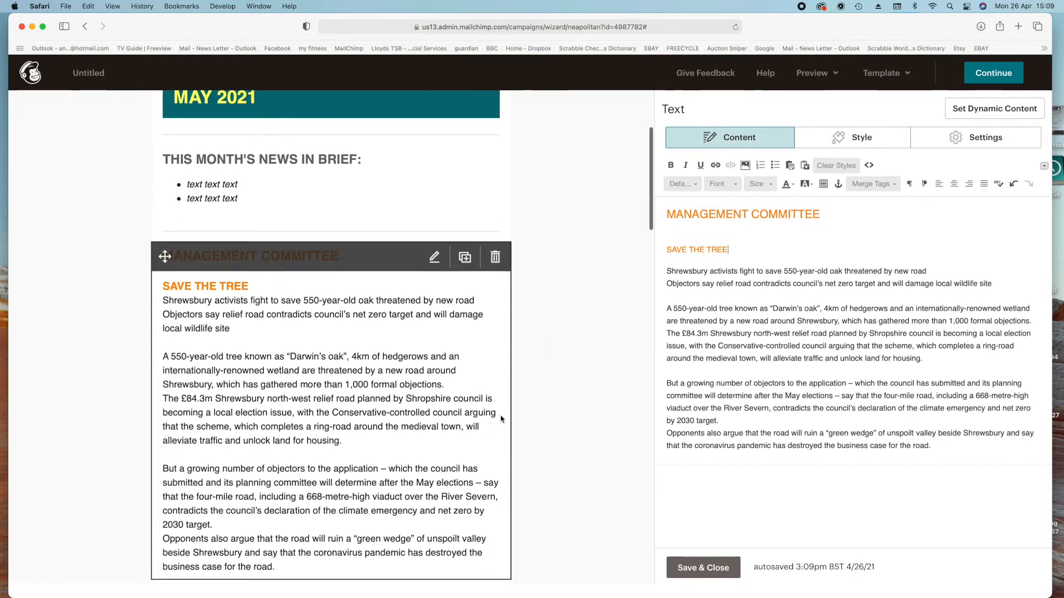
scroll(448, 356, up, 1)
scroll(447, 356, down, 2)
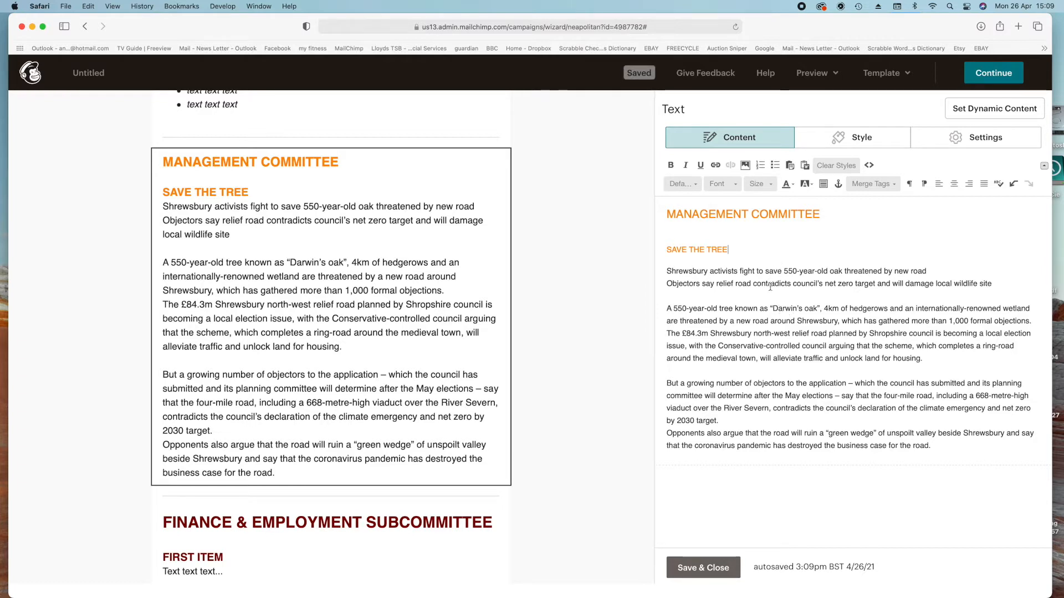
click(951, 450)
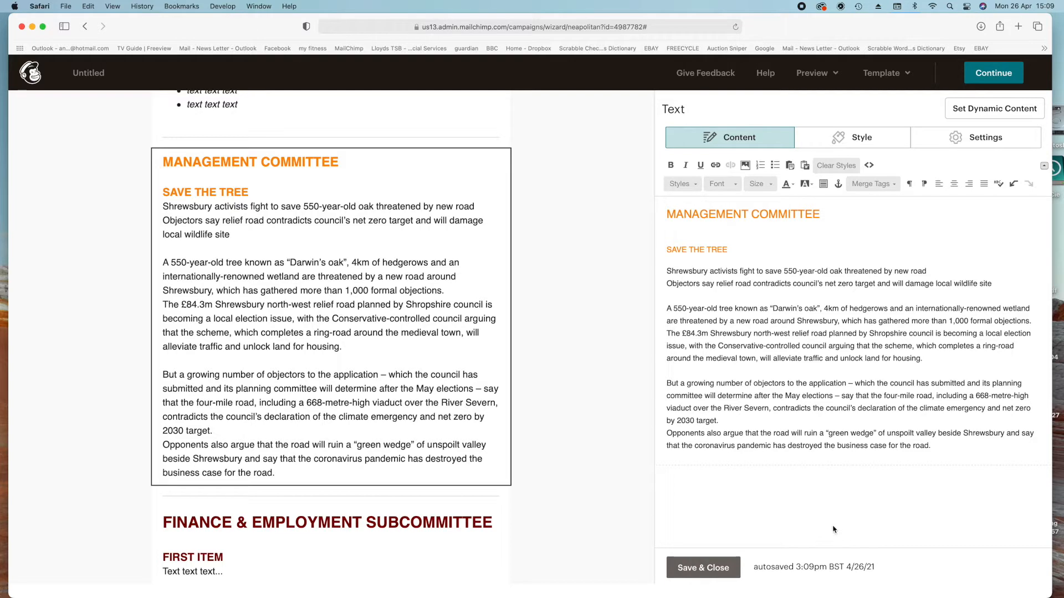
click(702, 567)
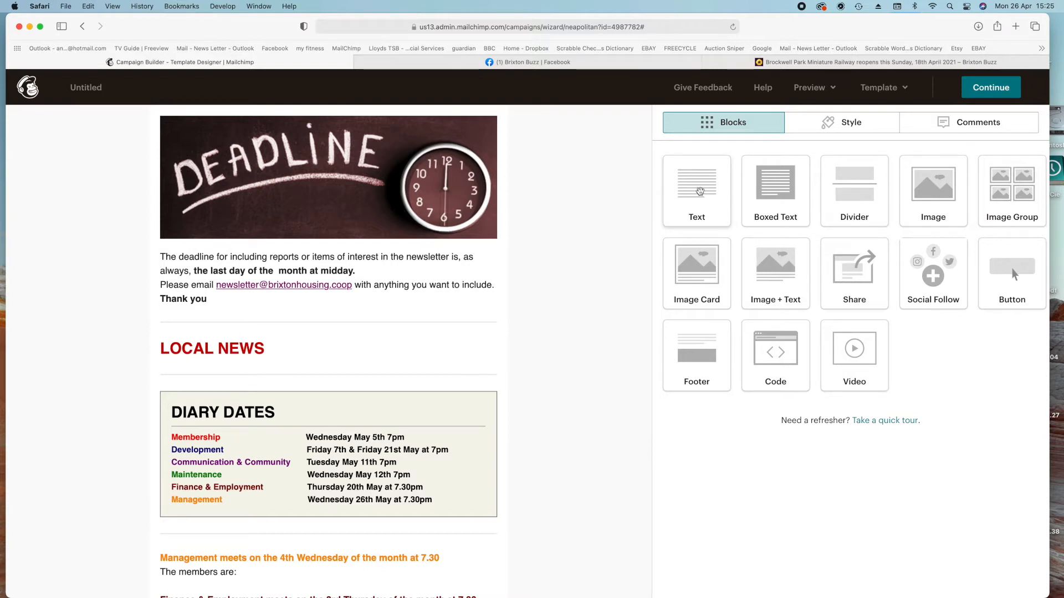
Step: Add a text block directly under the LOCAL NEWS heading and clear its placeholder text
drag(700, 191, 236, 378)
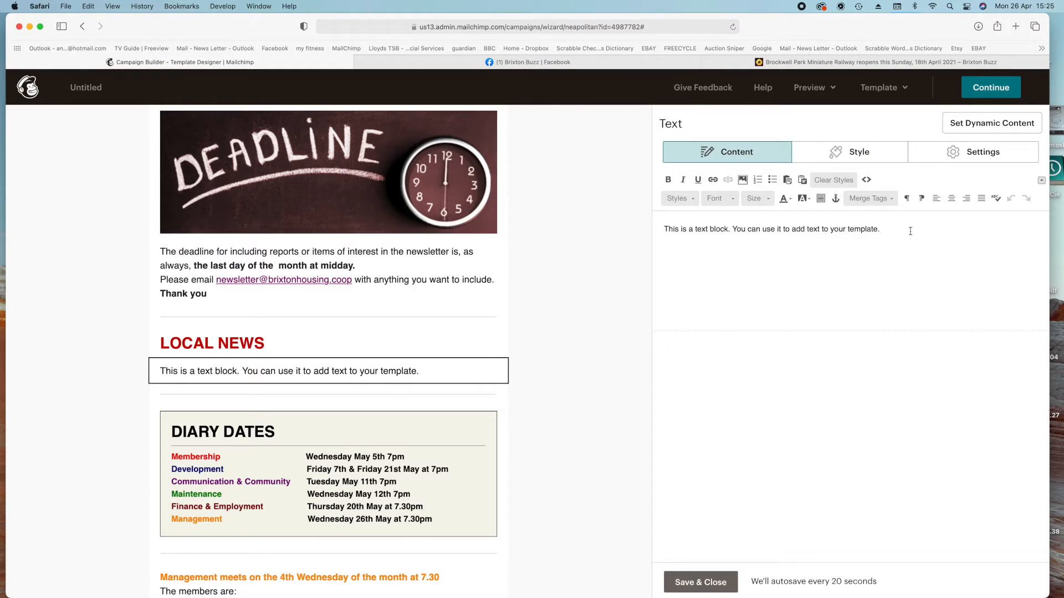
drag(913, 238, 638, 225)
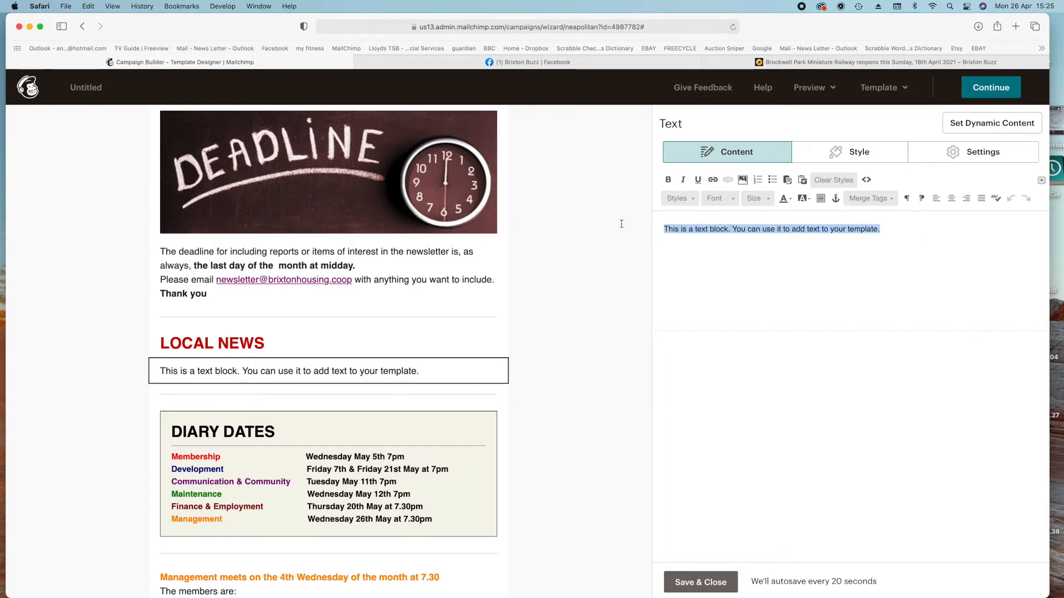
key(BackSpace)
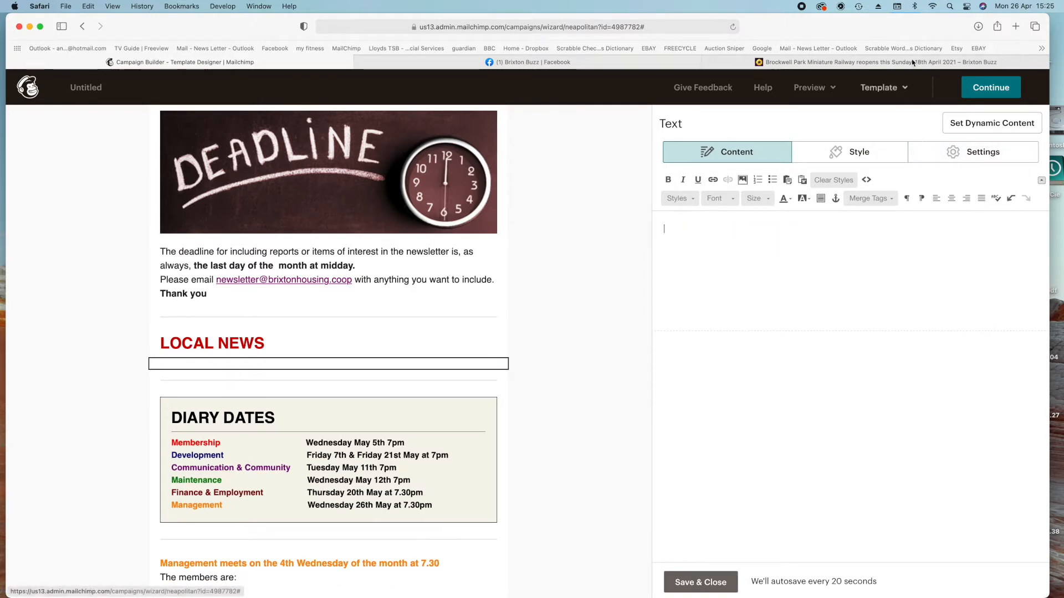
Step: Copy the opening paragraph of the Brixton Buzz article on Brockwell Park Miniature Railway into the empty LOCAL NEWS text block
mouse_move(890, 65)
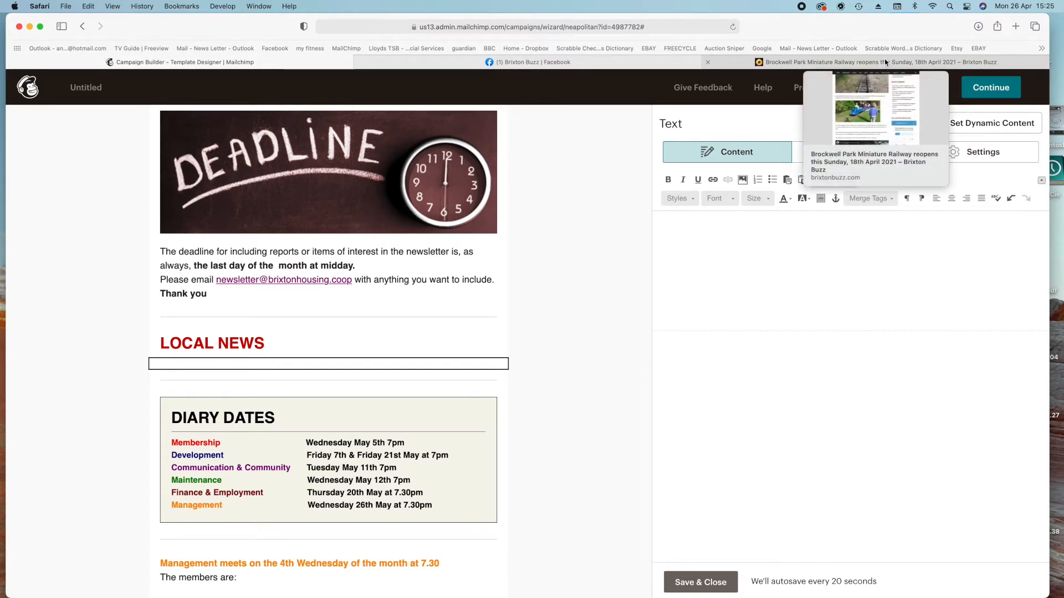
click(884, 59)
scroll(553, 227, up, 4)
scroll(553, 227, up, 2)
scroll(548, 226, down, 2)
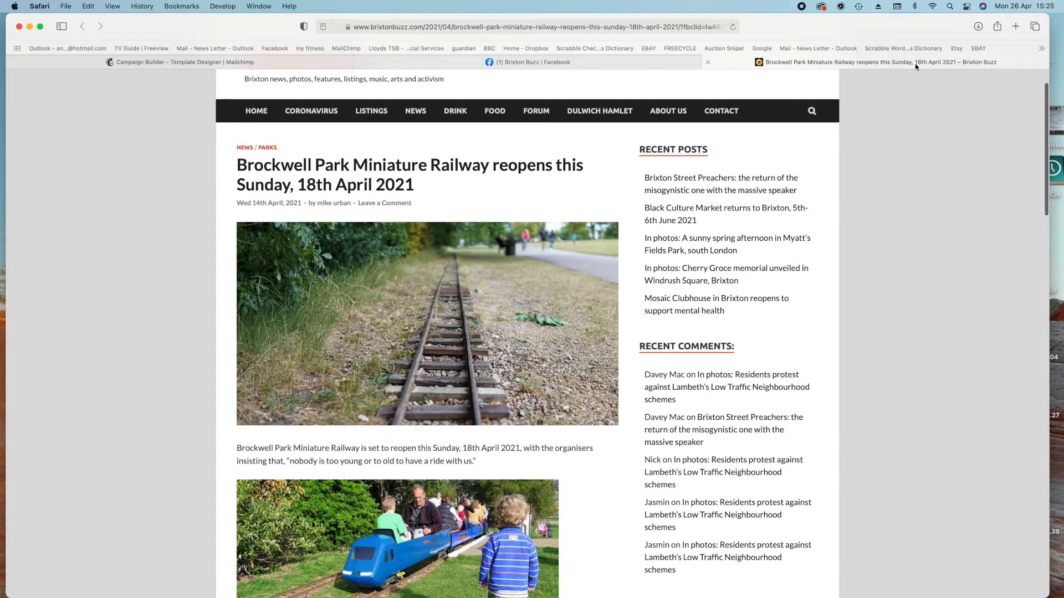
scroll(504, 283, down, 2)
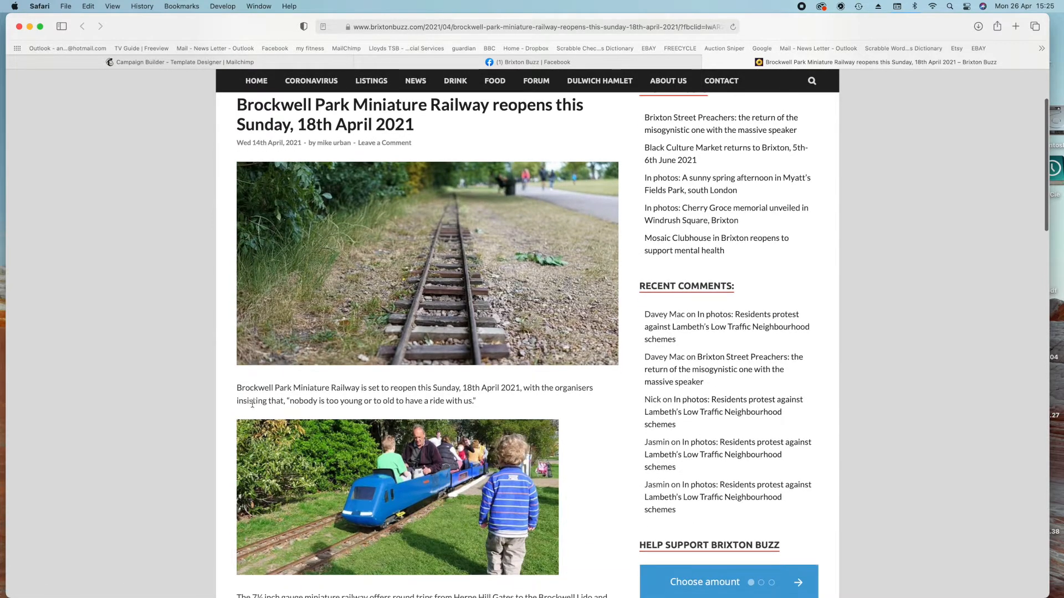
drag(237, 388, 503, 407)
key(super+c)
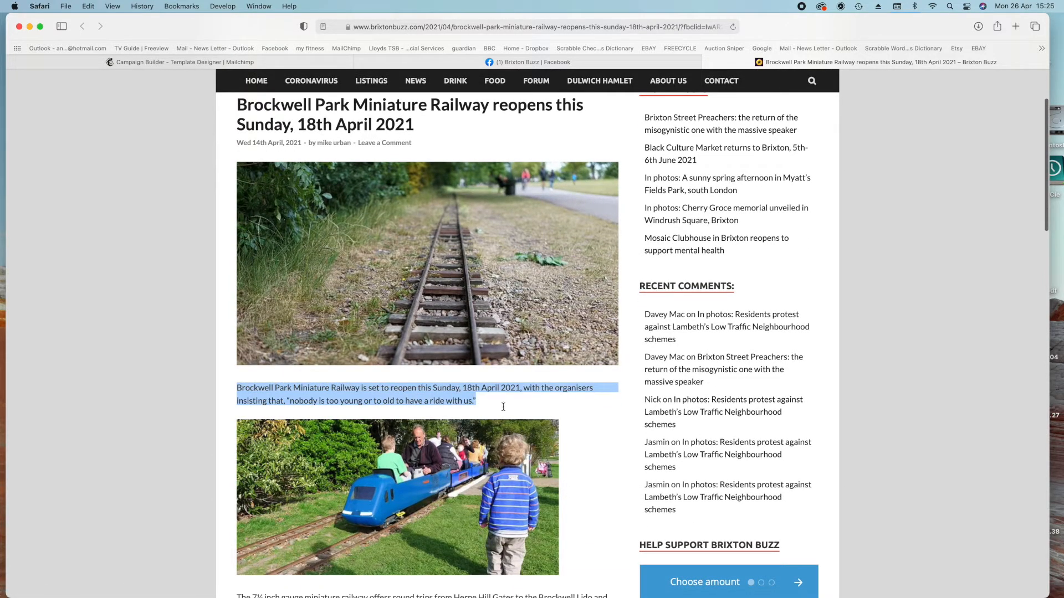
click(199, 61)
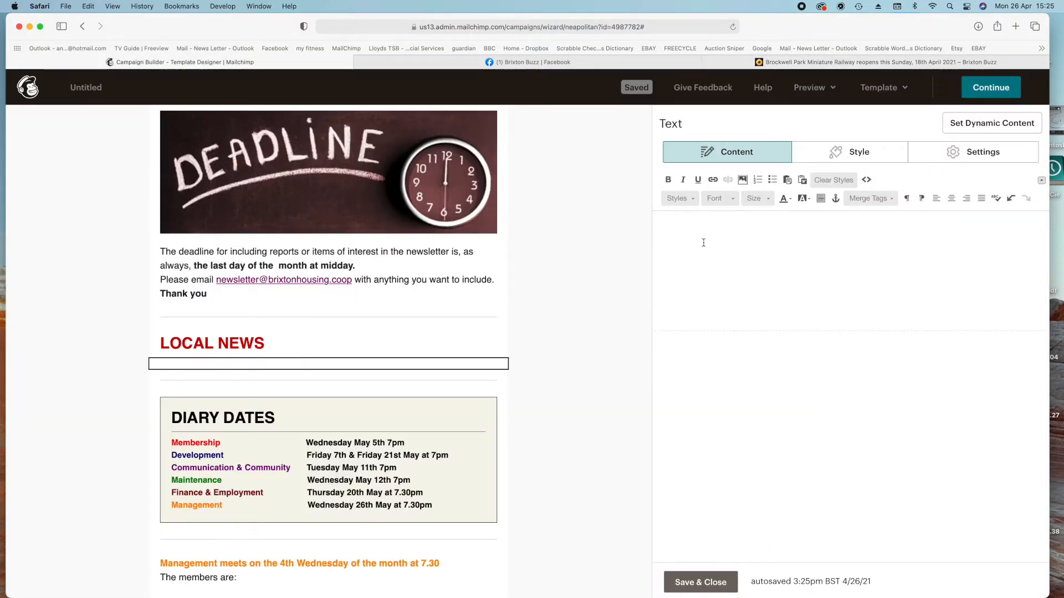
key(super+v)
Step: Copy the article's three paragraphs on fares, history and running times and paste them below the opening paragraph in the newsletter text block
click(836, 64)
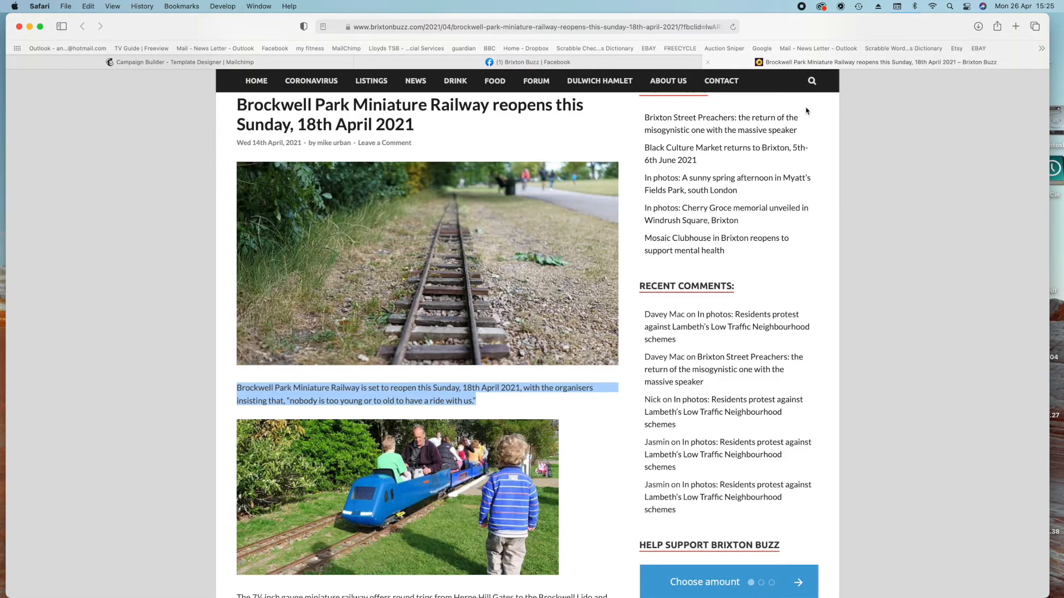
scroll(444, 428, down, 5)
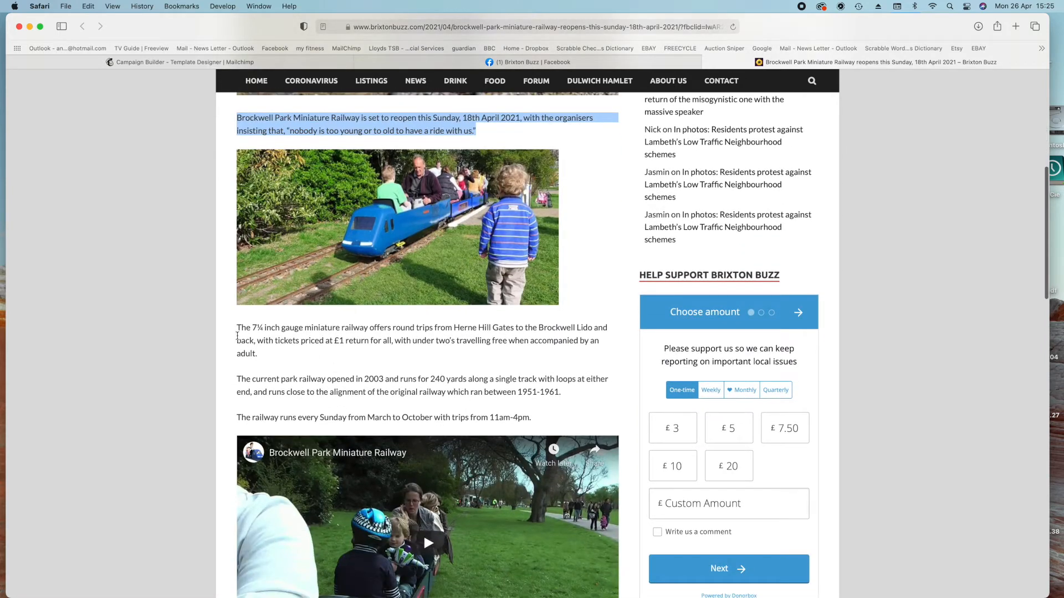
drag(239, 330, 546, 421)
key(super+c)
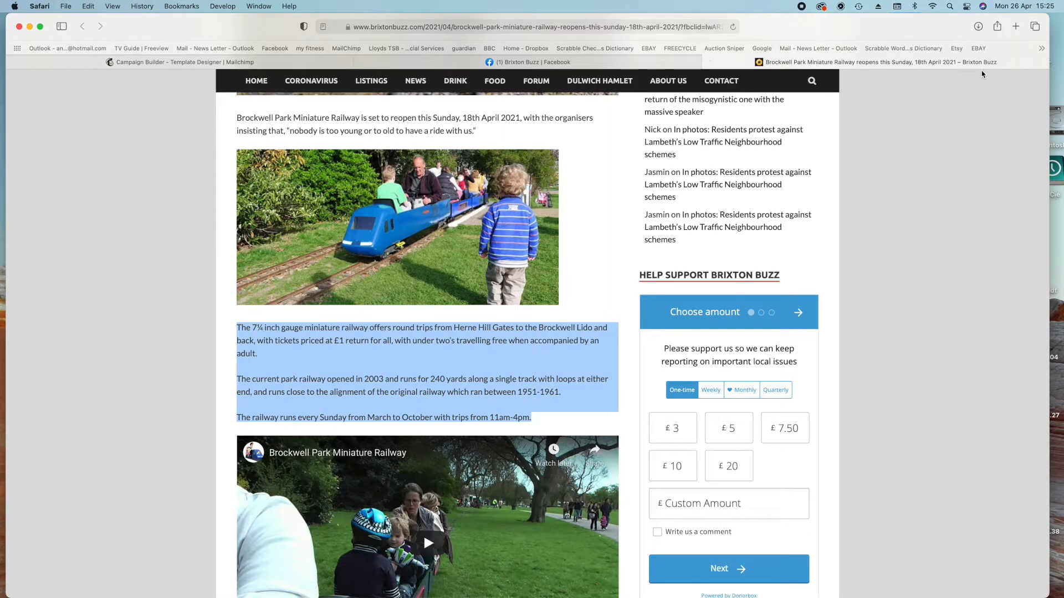
click(180, 62)
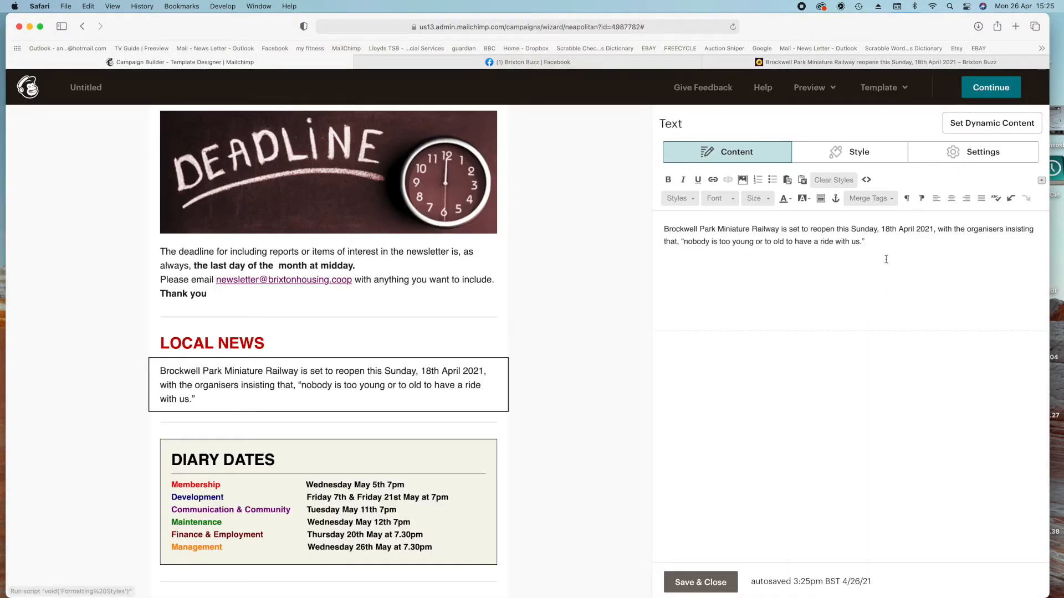
key(Return)
key(Return)
key(super+v)
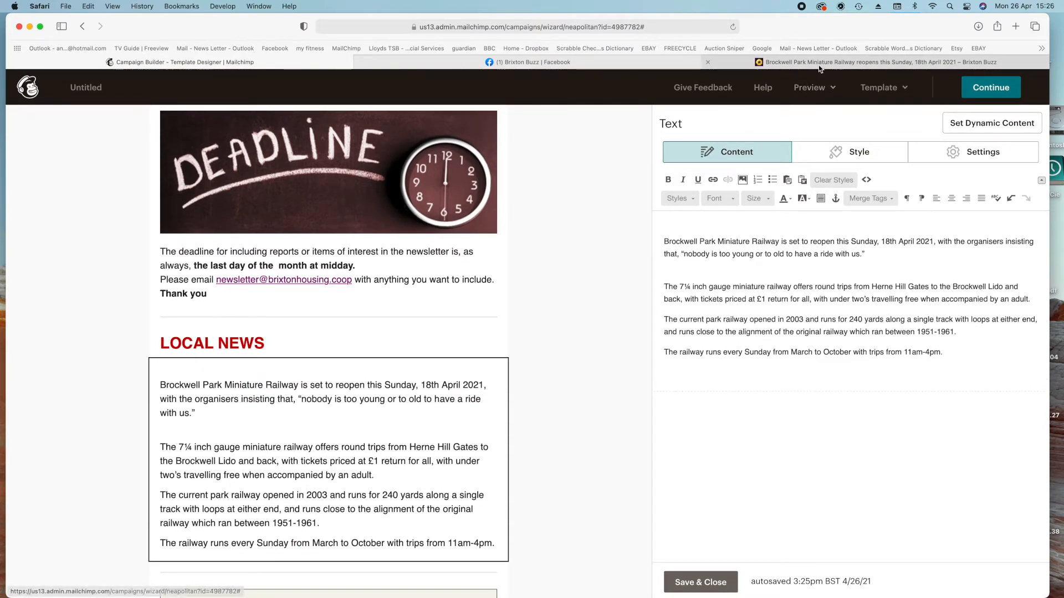
Step: Copy "Brockwell Park Miniature Railway" from the article's title and paste it above the opening paragraph in the text block
click(875, 62)
scroll(524, 207, up, 6)
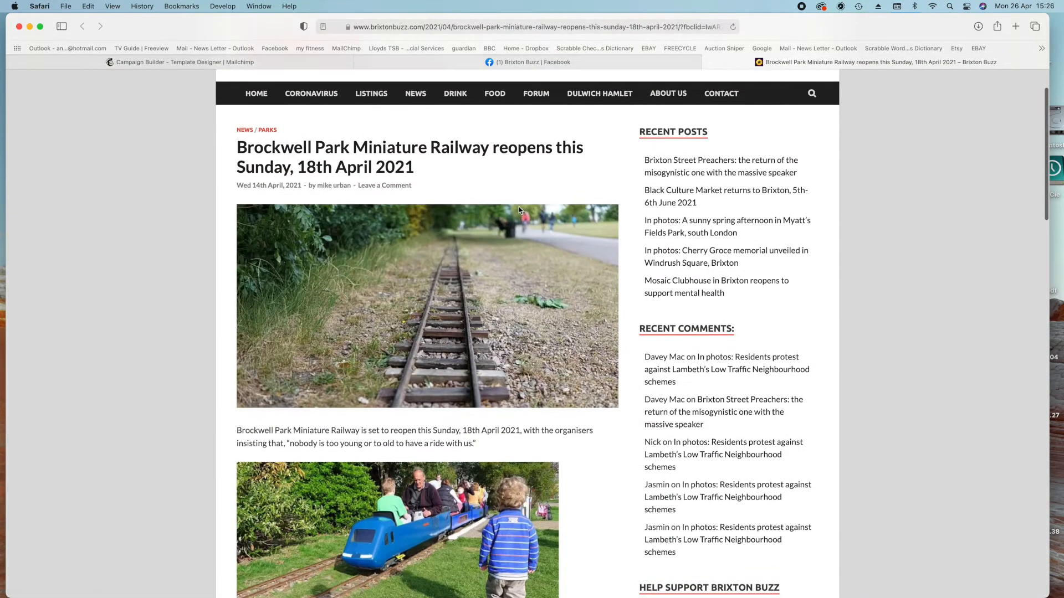
drag(491, 148, 238, 149)
key(super+c)
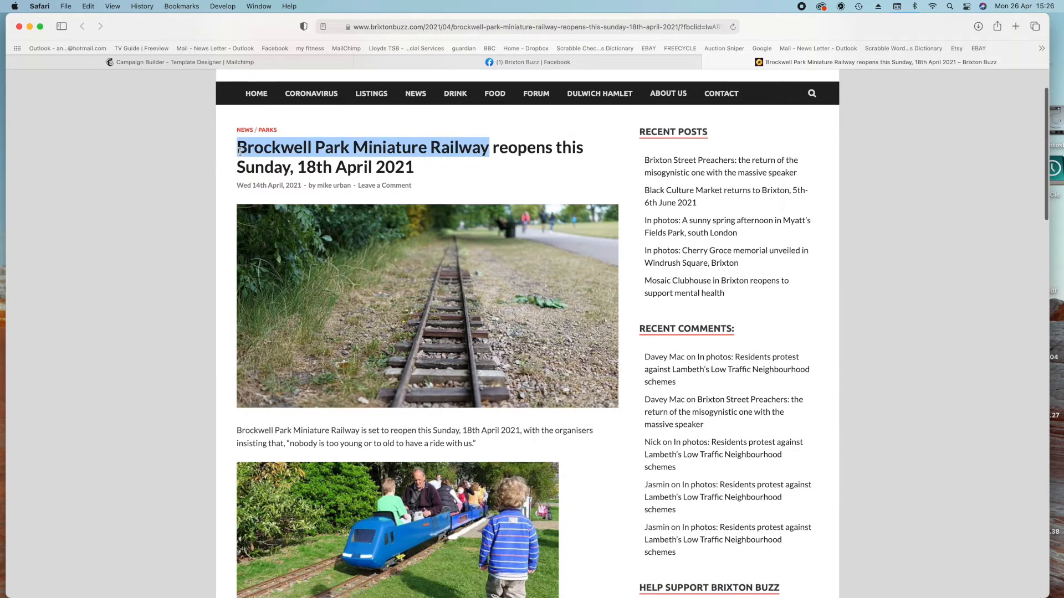
click(258, 63)
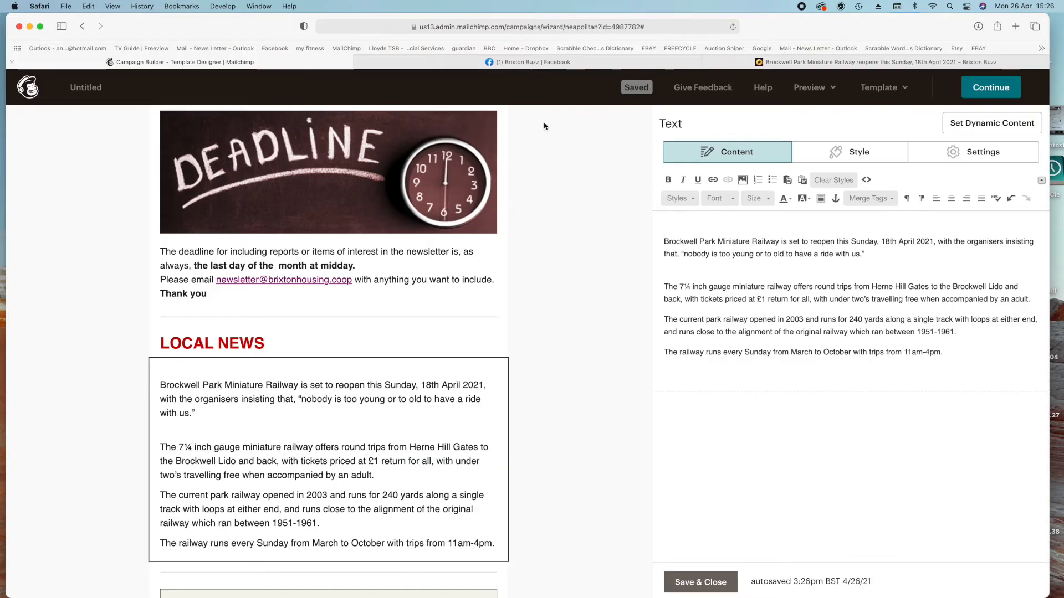
key(super+v)
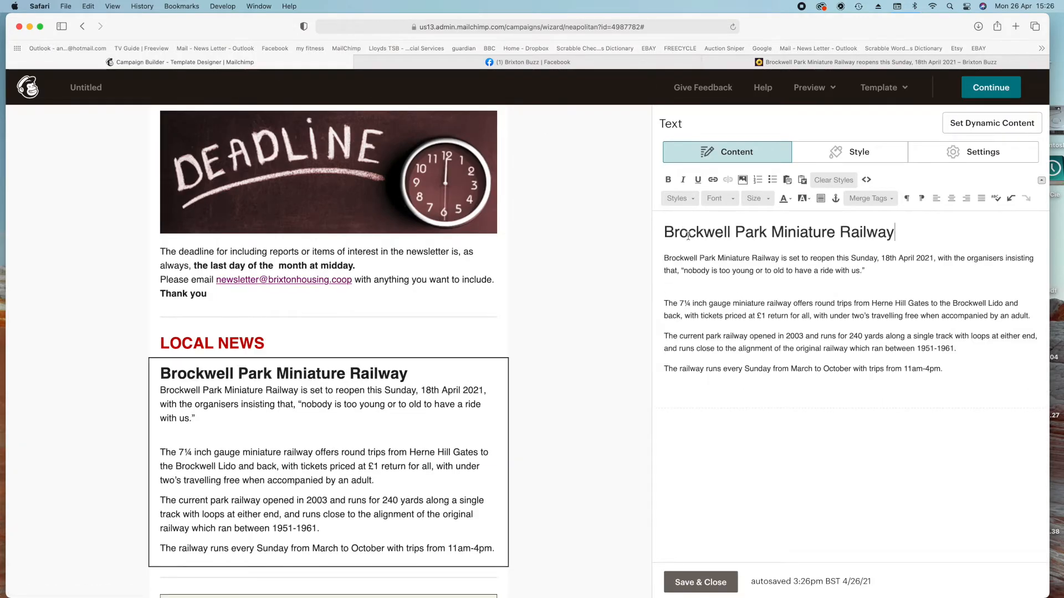
key(super+z)
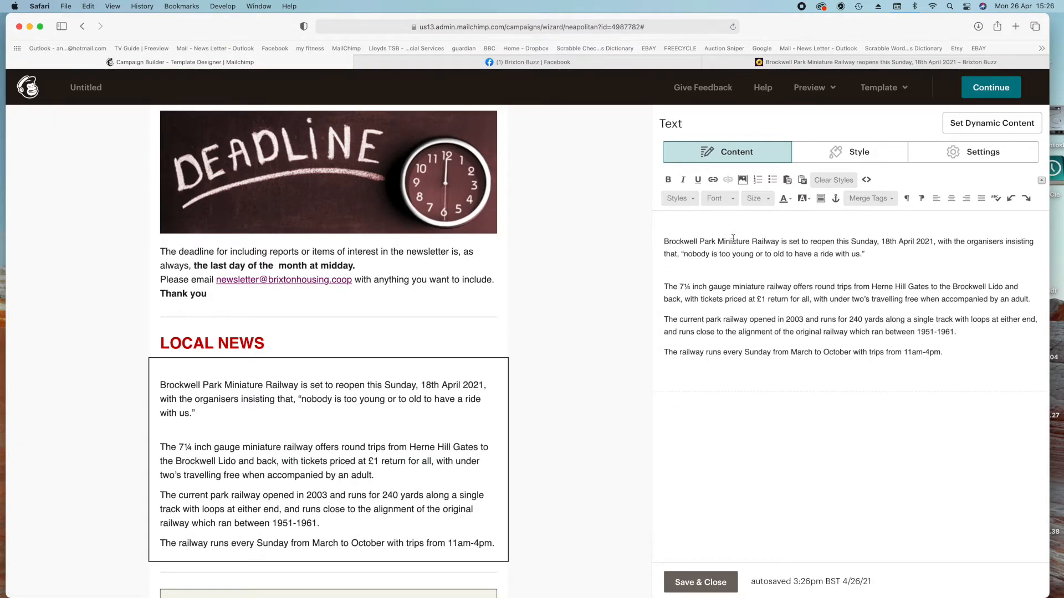
click(664, 242)
key(super+v)
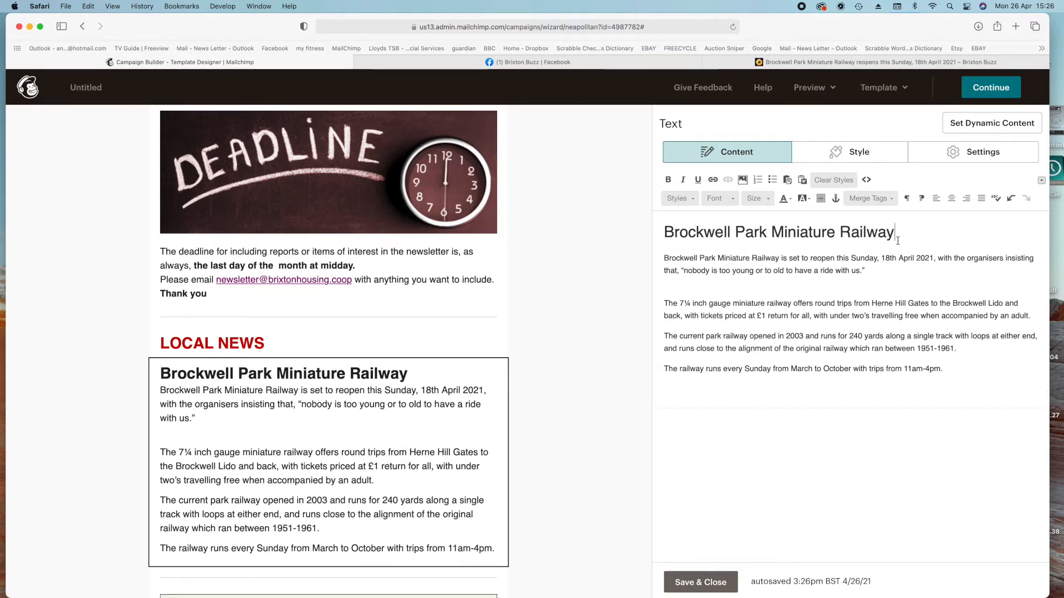
Step: Clear the pasted title's styles and put it on its own line above the opening paragraph
drag(920, 236, 664, 233)
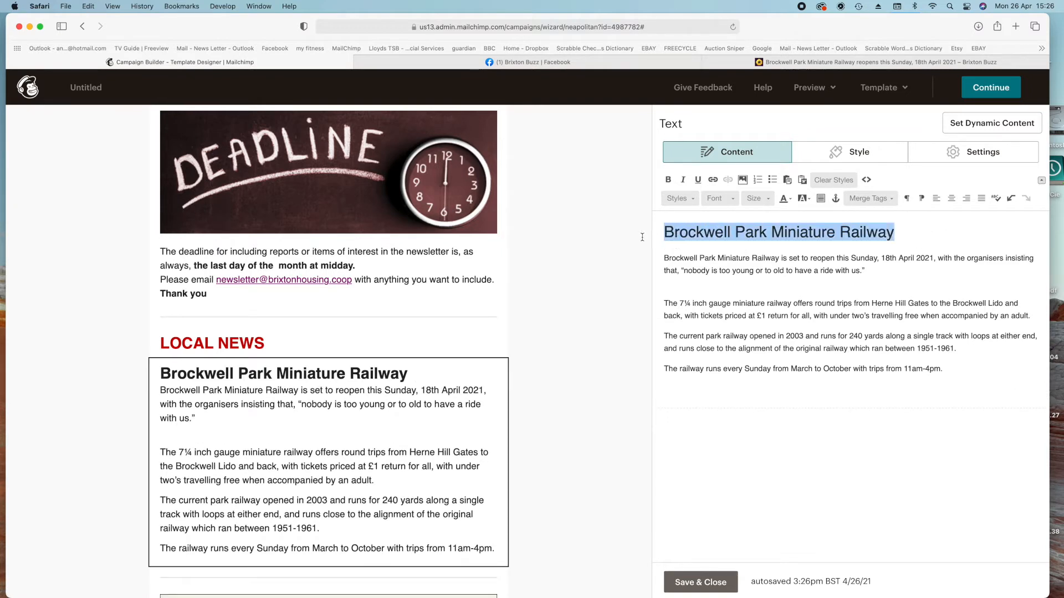
click(833, 181)
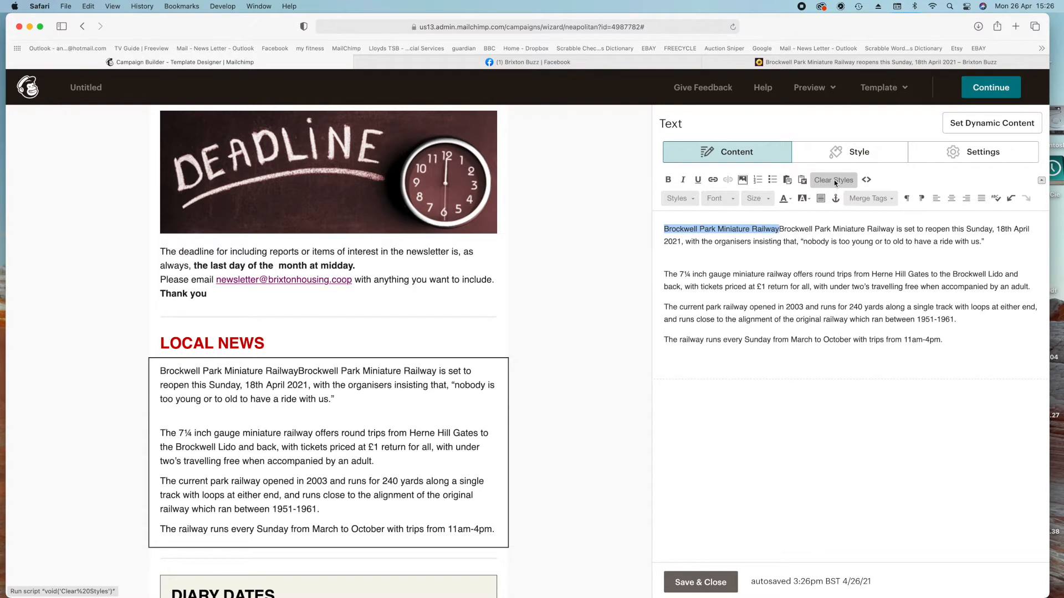
click(779, 229)
key(Return)
Step: Retype the railway title in capitals as BROCKWELL PARK MINIATURE RAILWAY REOPENS
drag(779, 229, 674, 232)
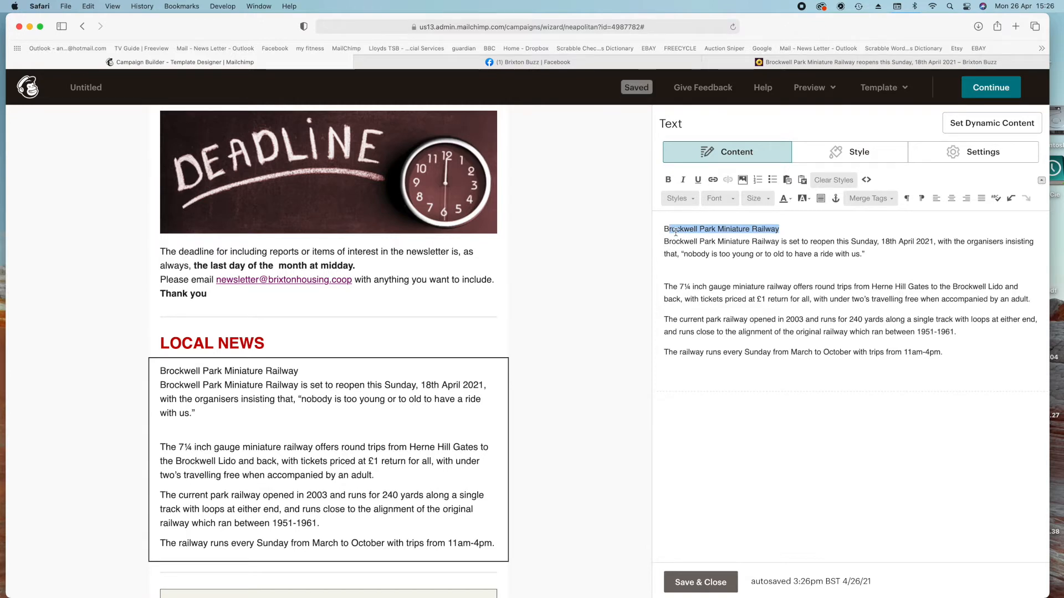
text(ROCK)
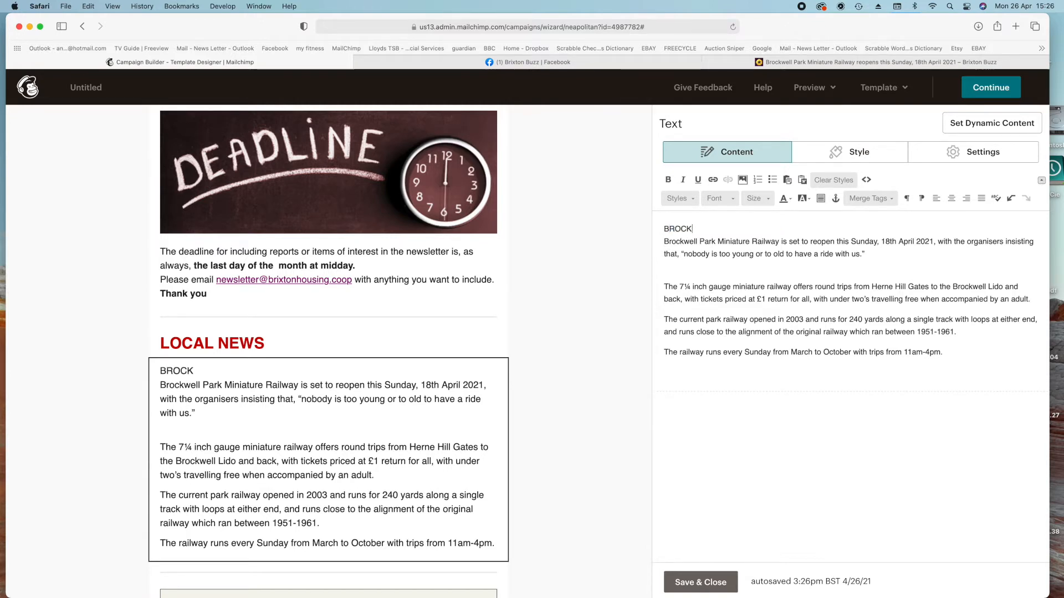
text(WELL PA)
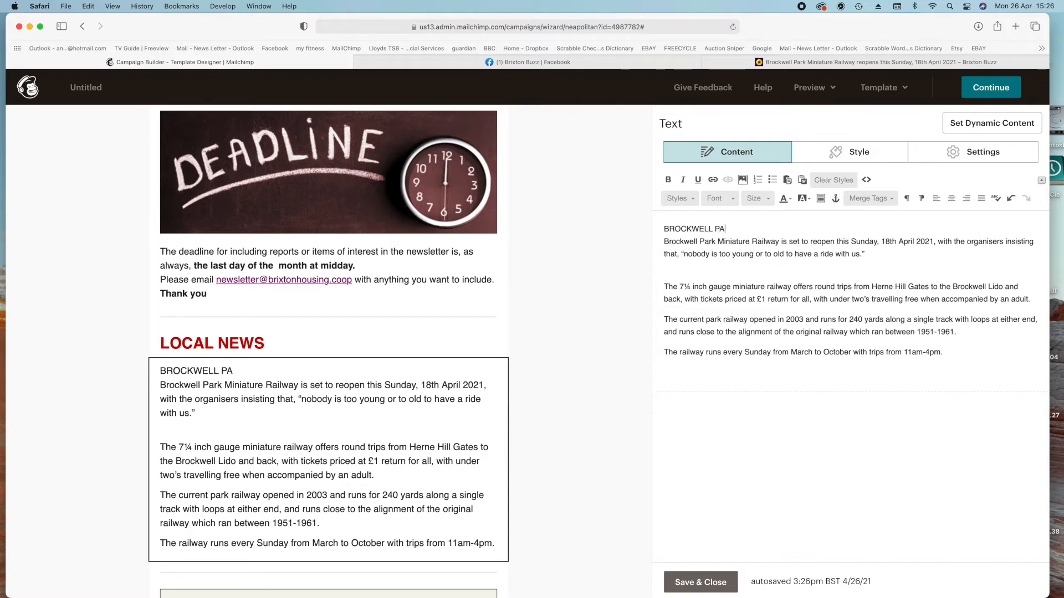
text(RK MINIATRUE)
key(BackSpace)
key(BackSpace)
key(BackSpace)
text(URE )
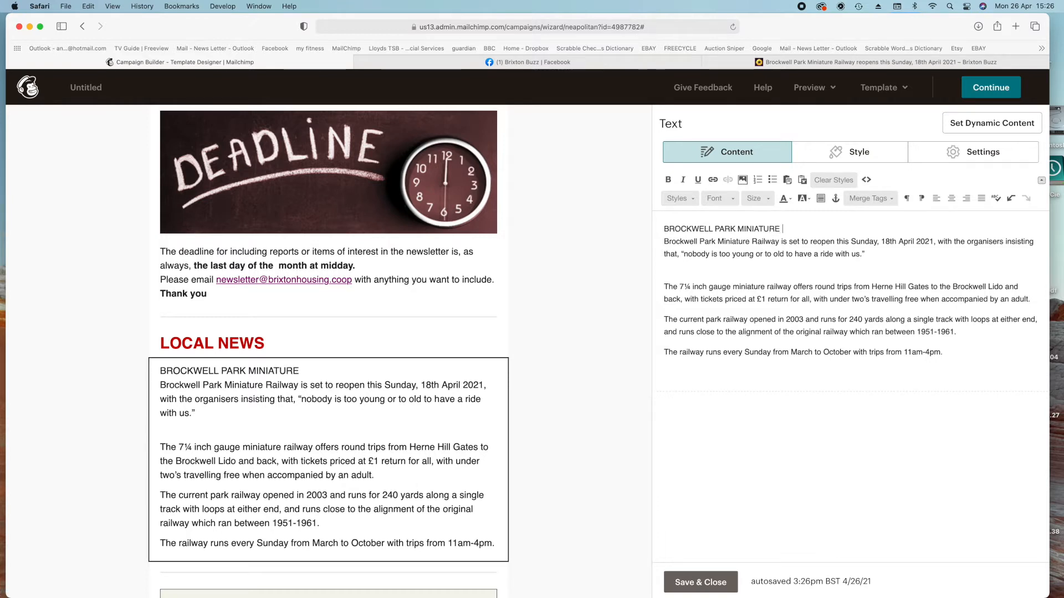
text(RAILWAY REOPENS)
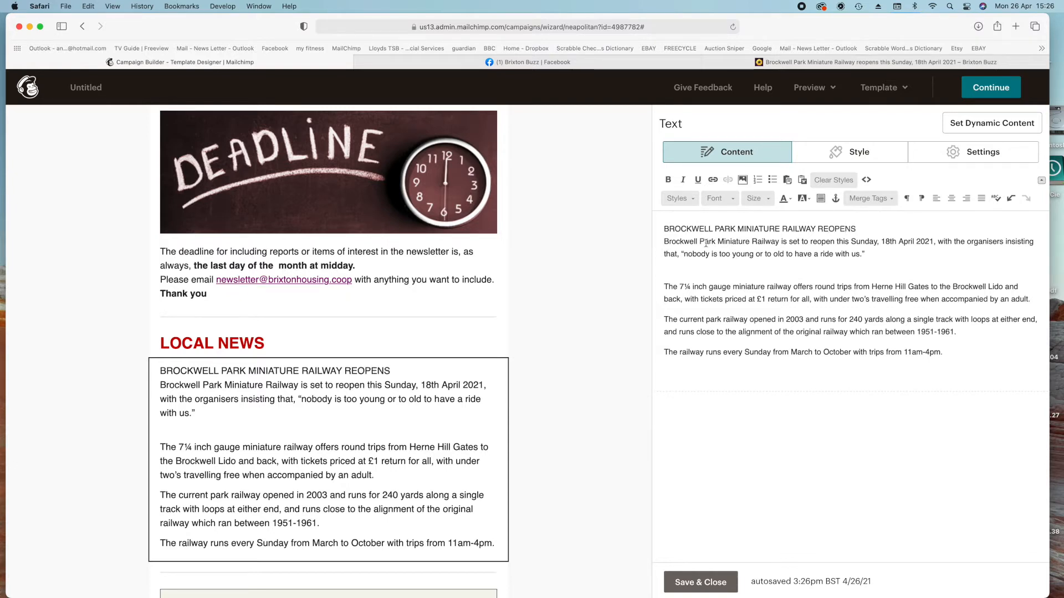
Step: Apply a small heading style to the BROCKWELL PARK MINIATURE RAILWAY REOPENS headline
drag(864, 229, 664, 230)
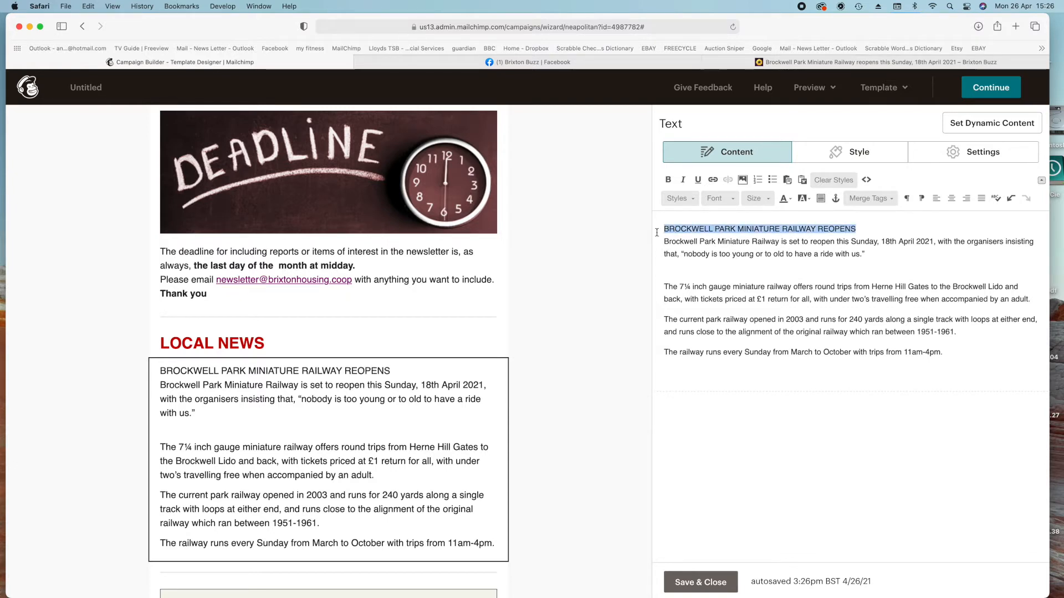
click(685, 201)
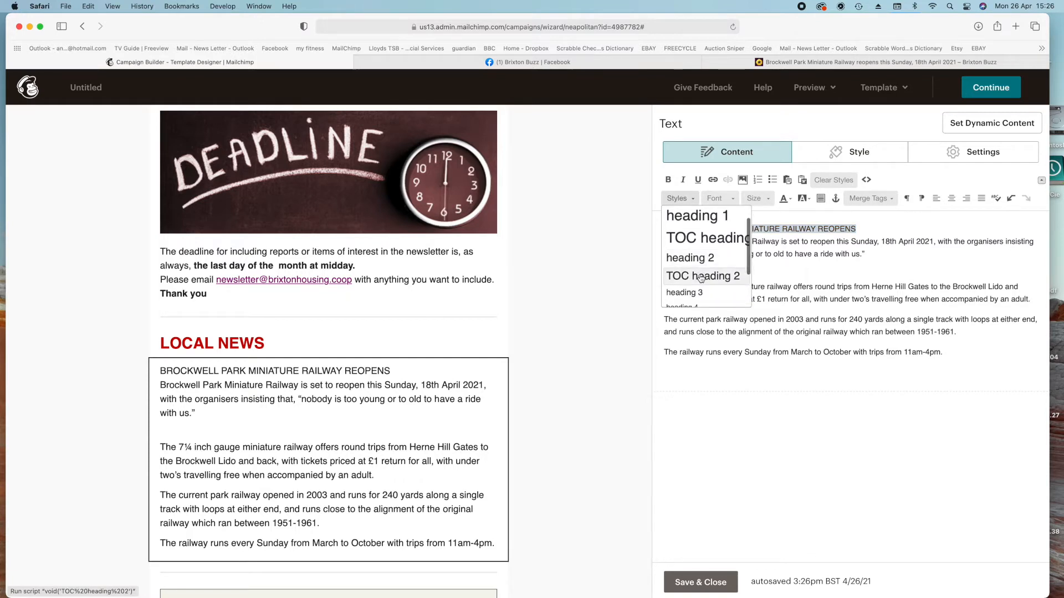
scroll(701, 279, down, 2)
click(696, 221)
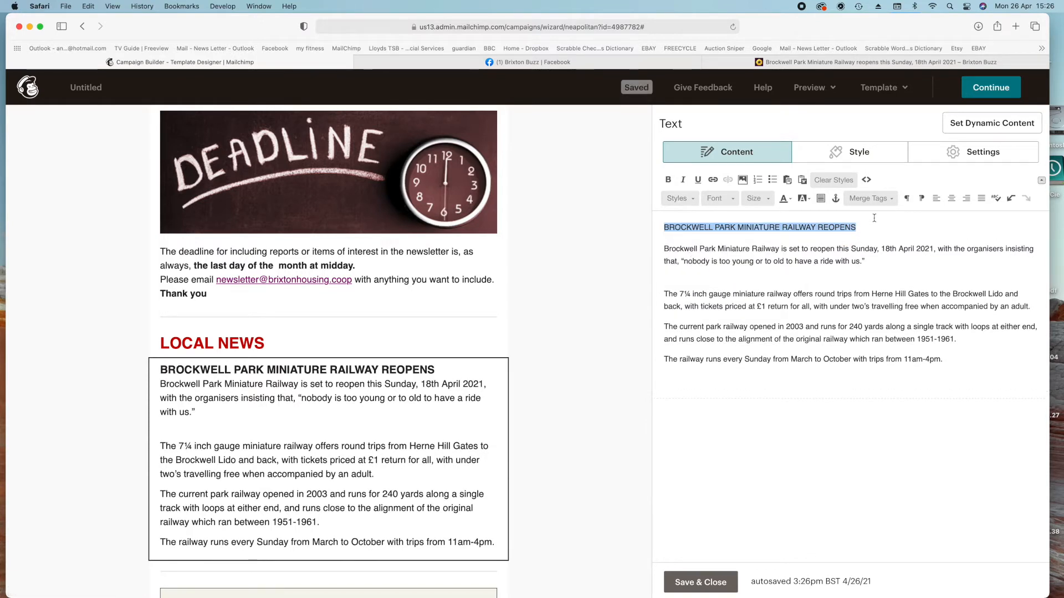
Step: Colour the railway headline green with the custom text colour #339966
click(788, 200)
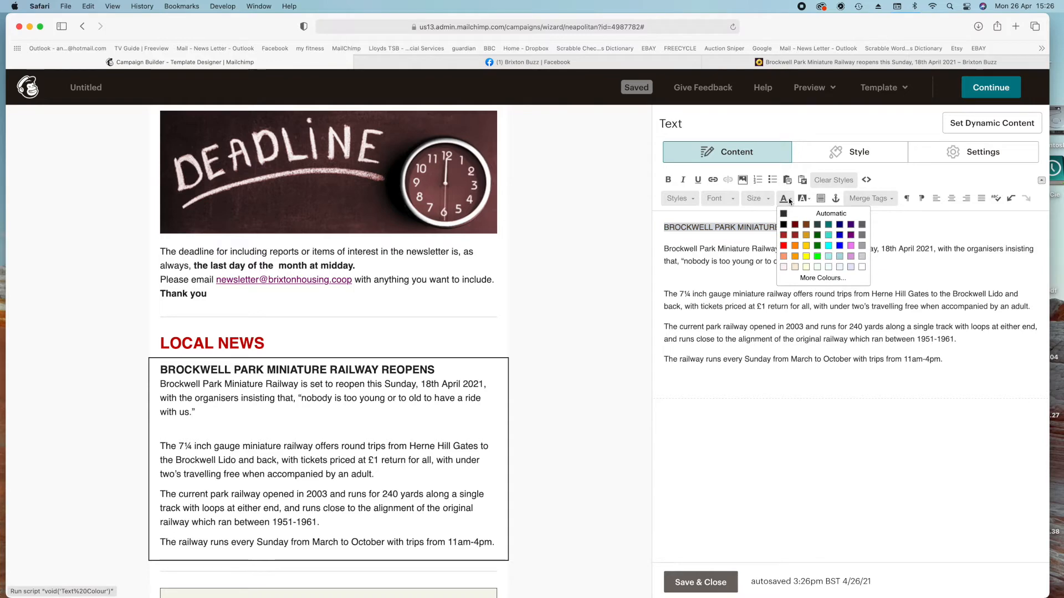
click(826, 277)
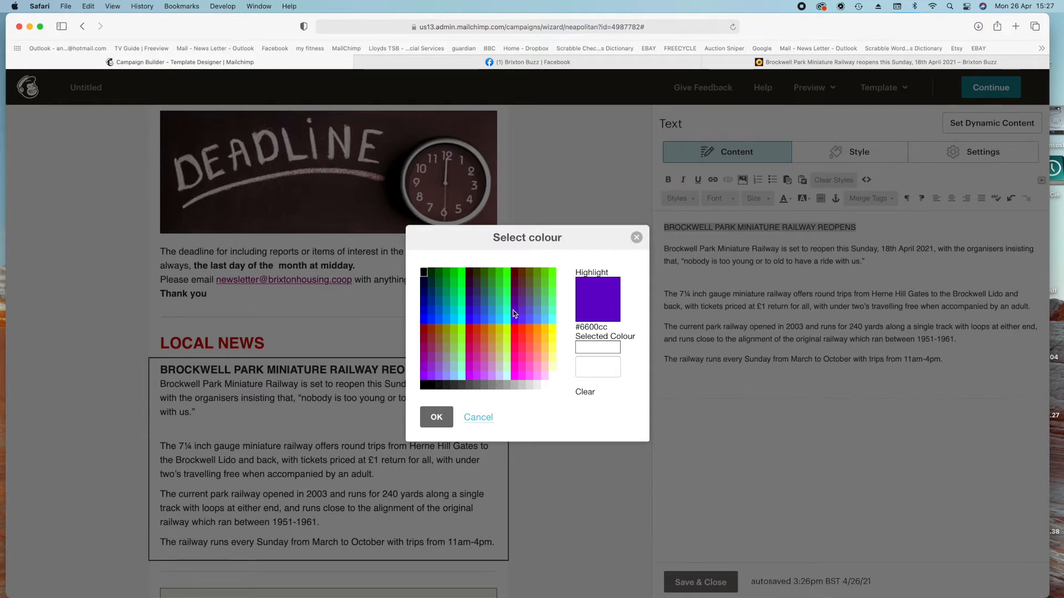
click(492, 291)
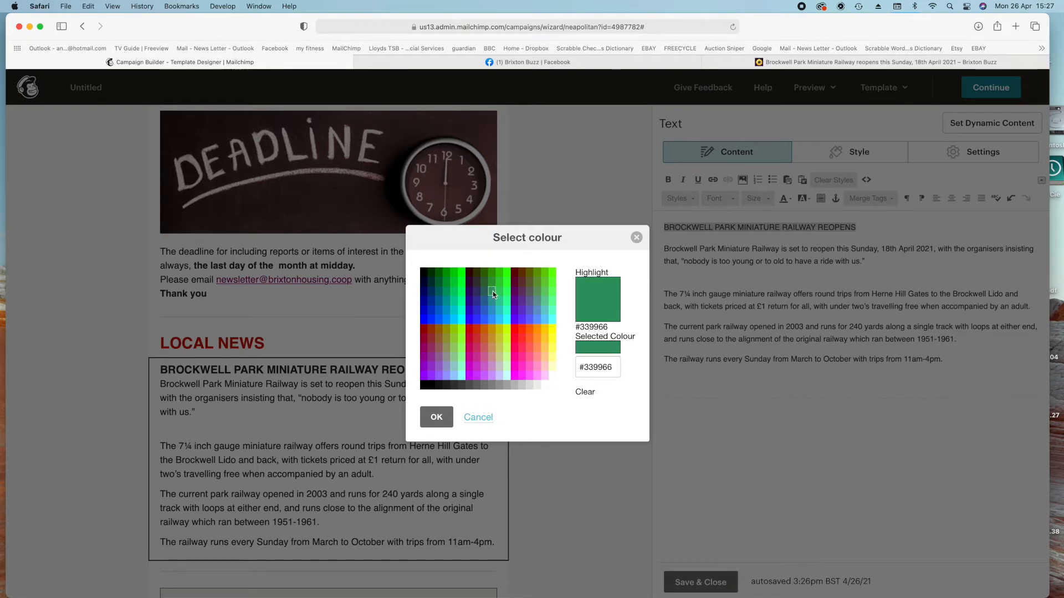
click(438, 418)
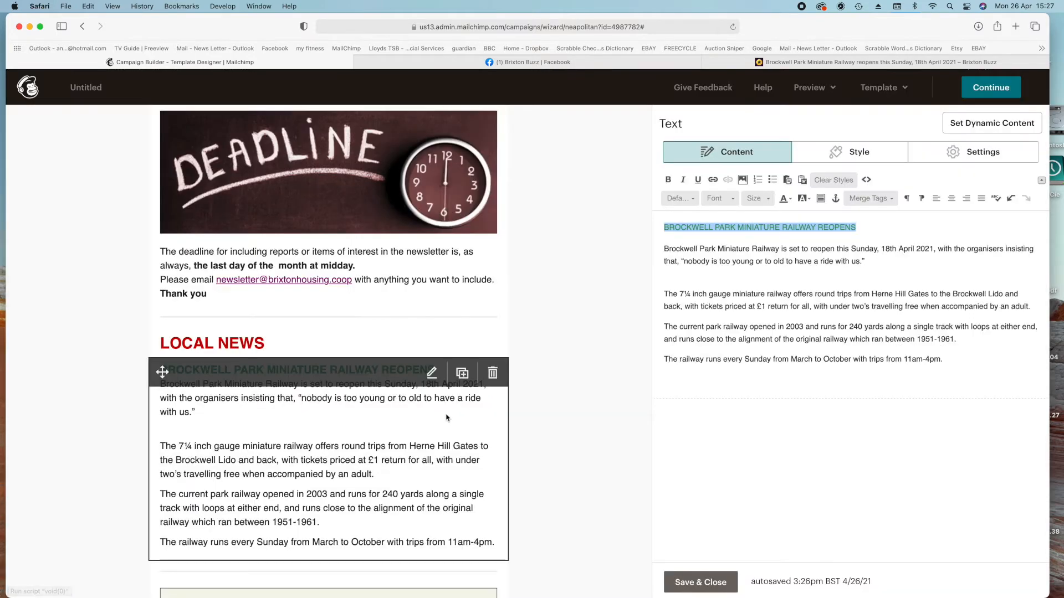
click(883, 228)
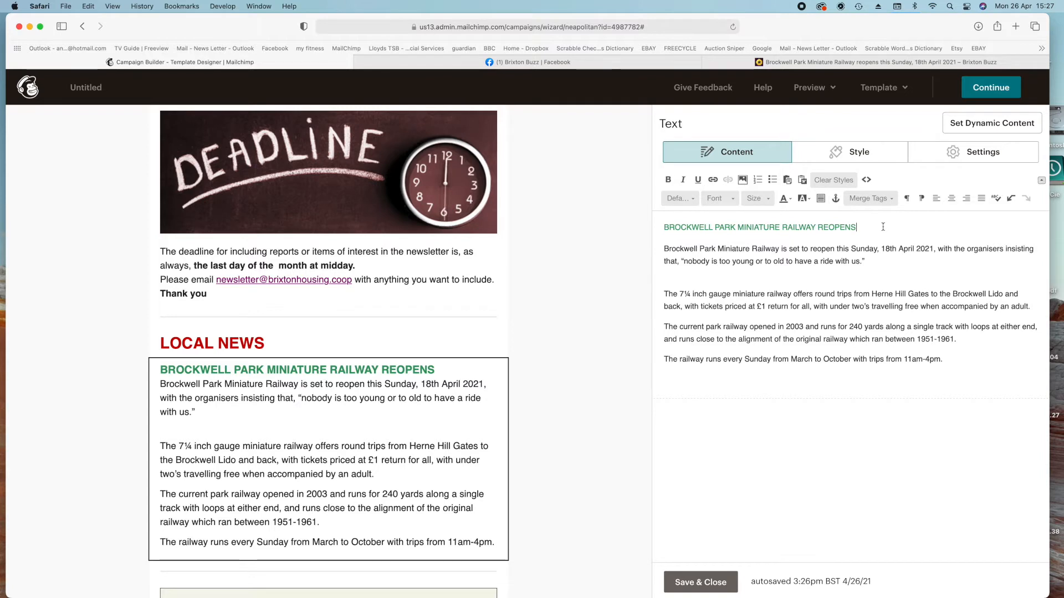
click(1002, 360)
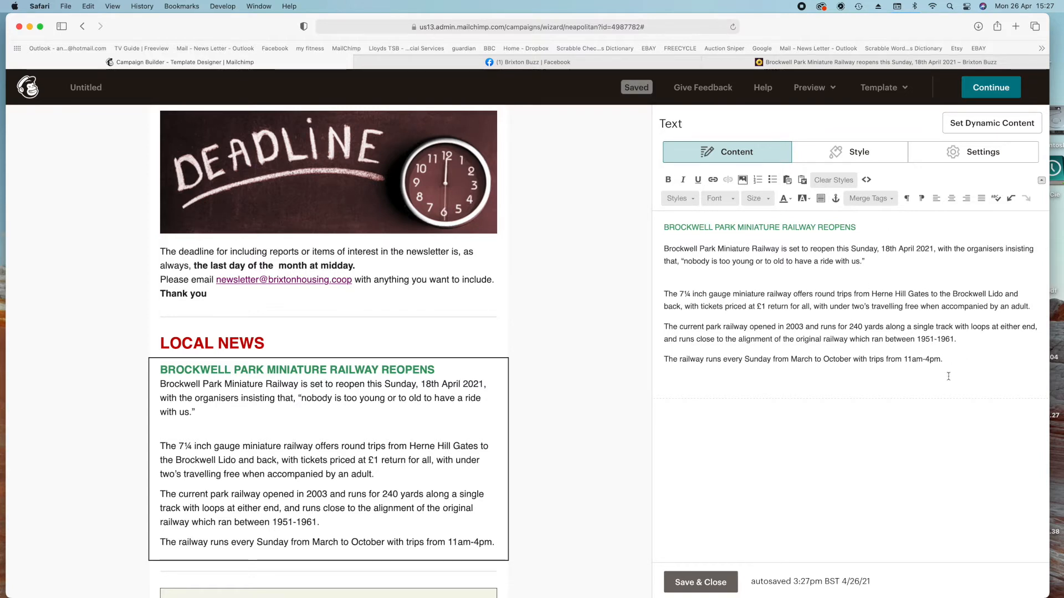
Step: Remove the empty line below the railway article's opening paragraph and save the text block
click(683, 275)
key(BackSpace)
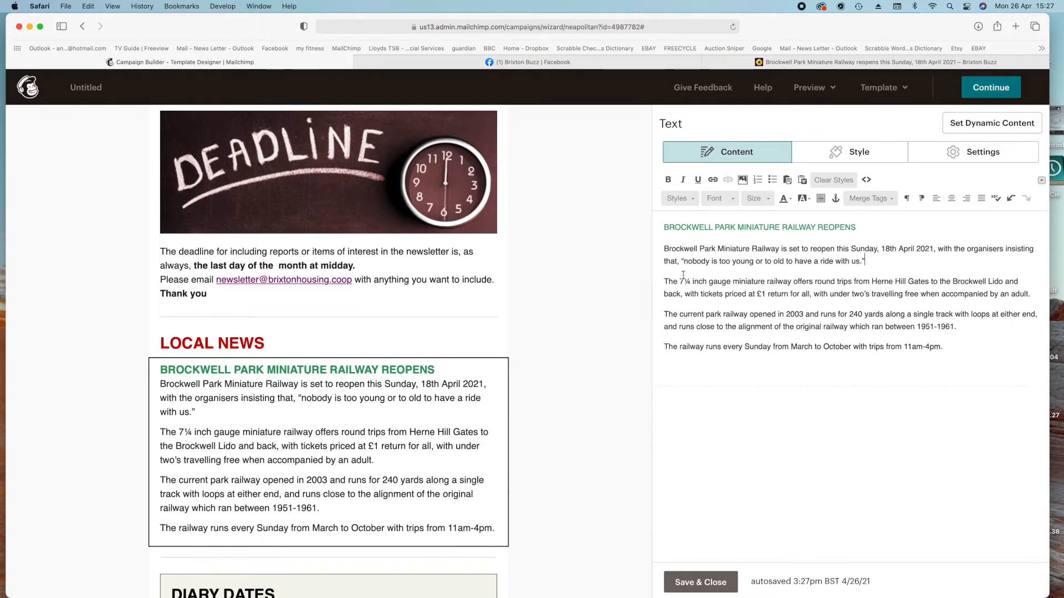
click(700, 582)
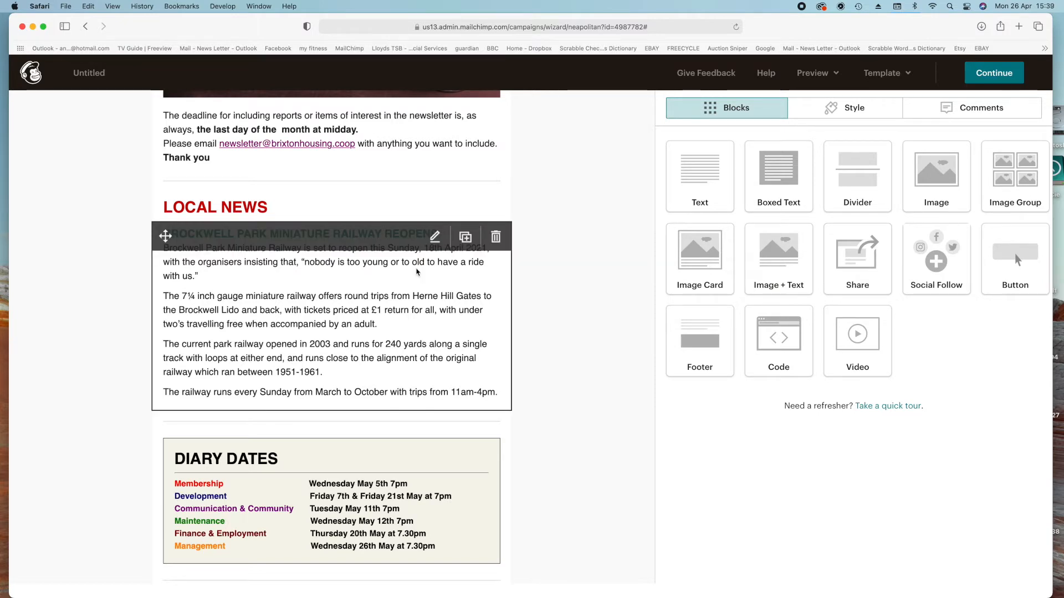
click(424, 243)
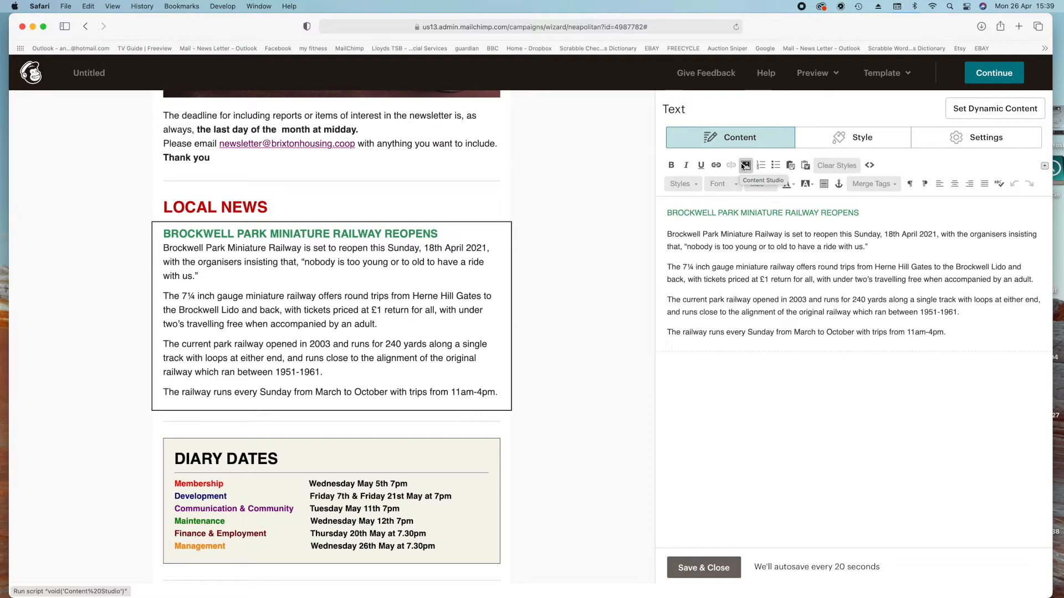
click(699, 569)
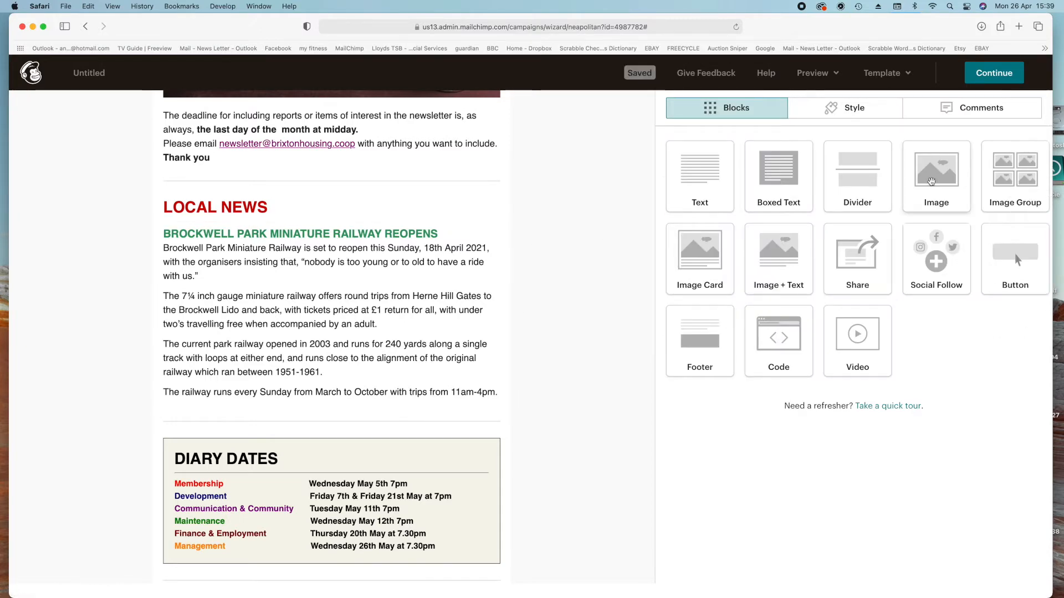
Step: Add an Image block directly below the railway article and upload the Railway picture from the Desktop into it
drag(931, 182, 270, 417)
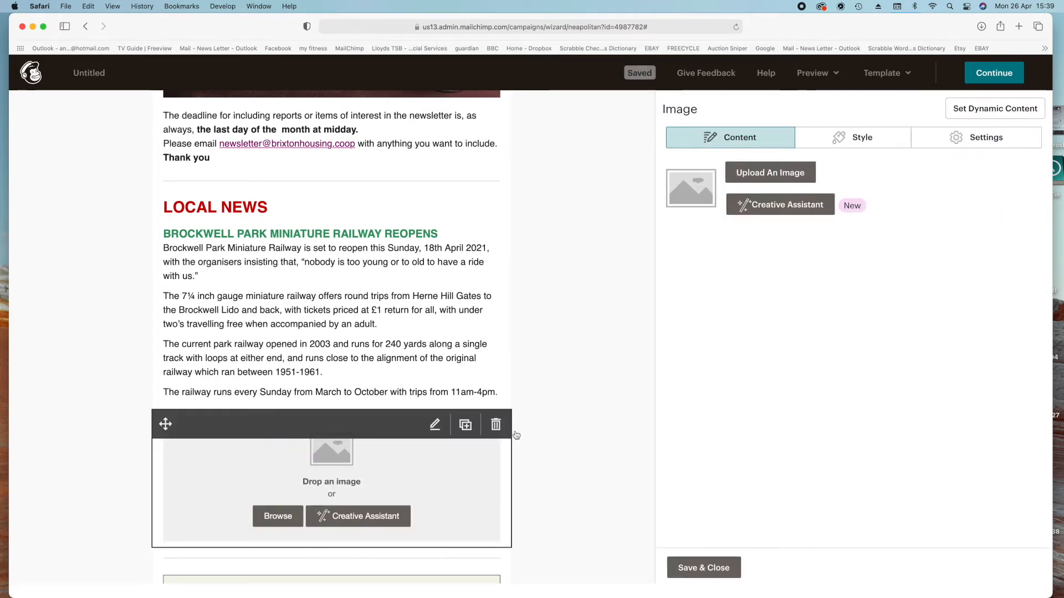
click(791, 176)
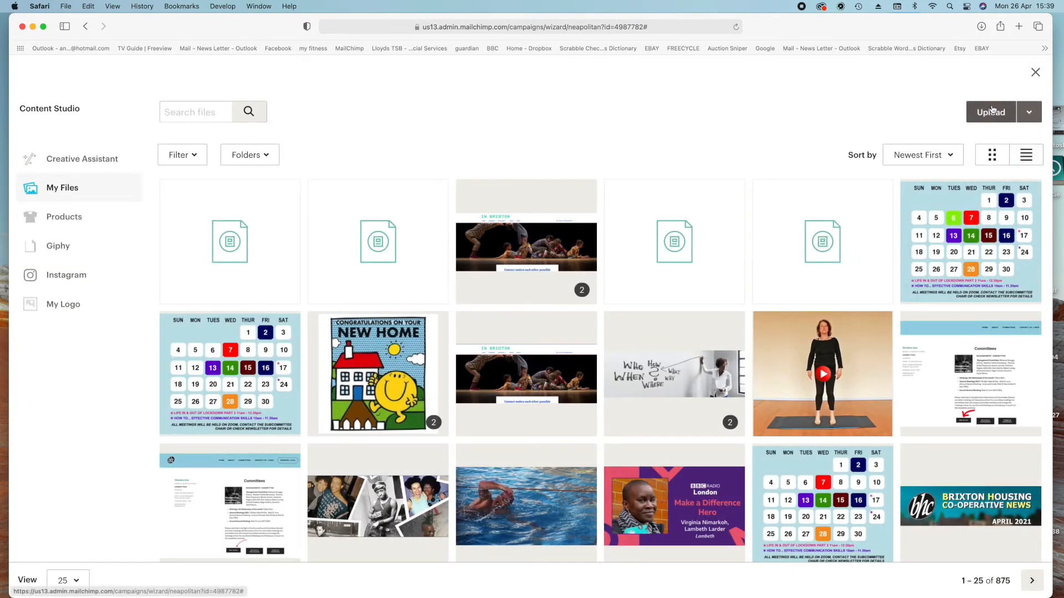
click(989, 114)
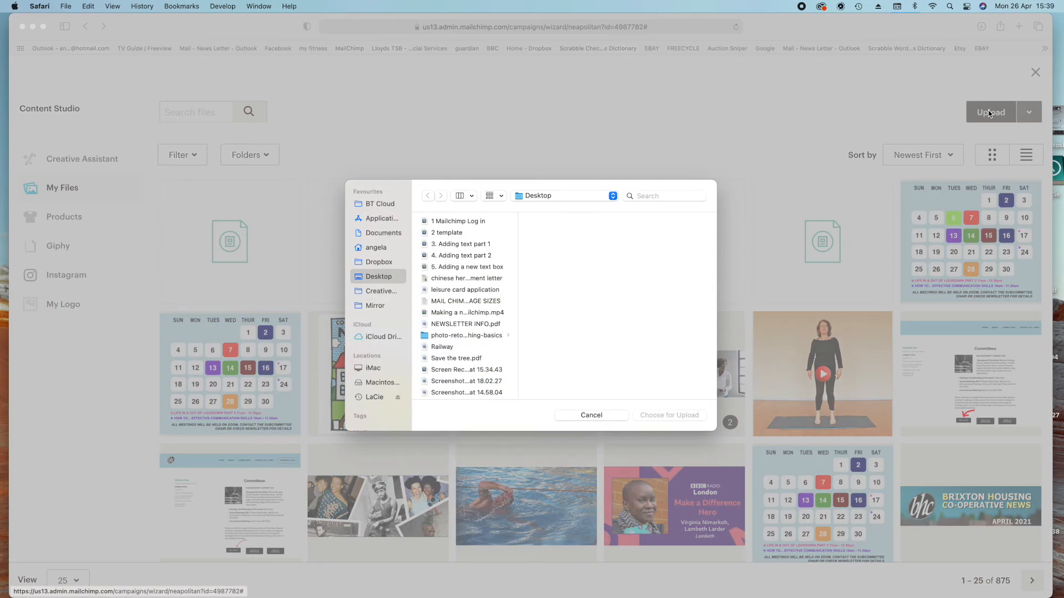
scroll(452, 300, down, 2)
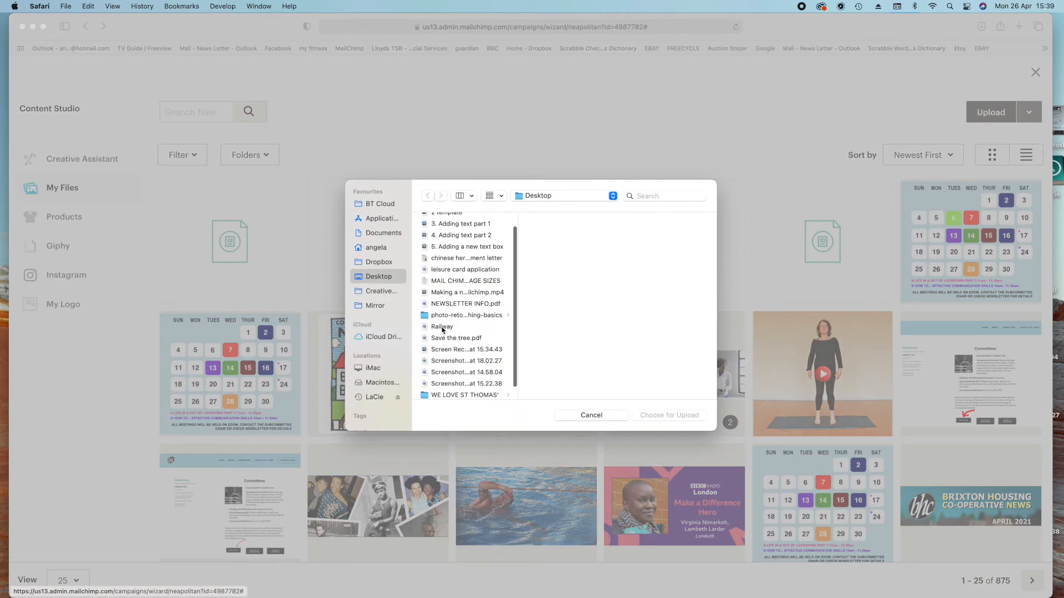
click(443, 327)
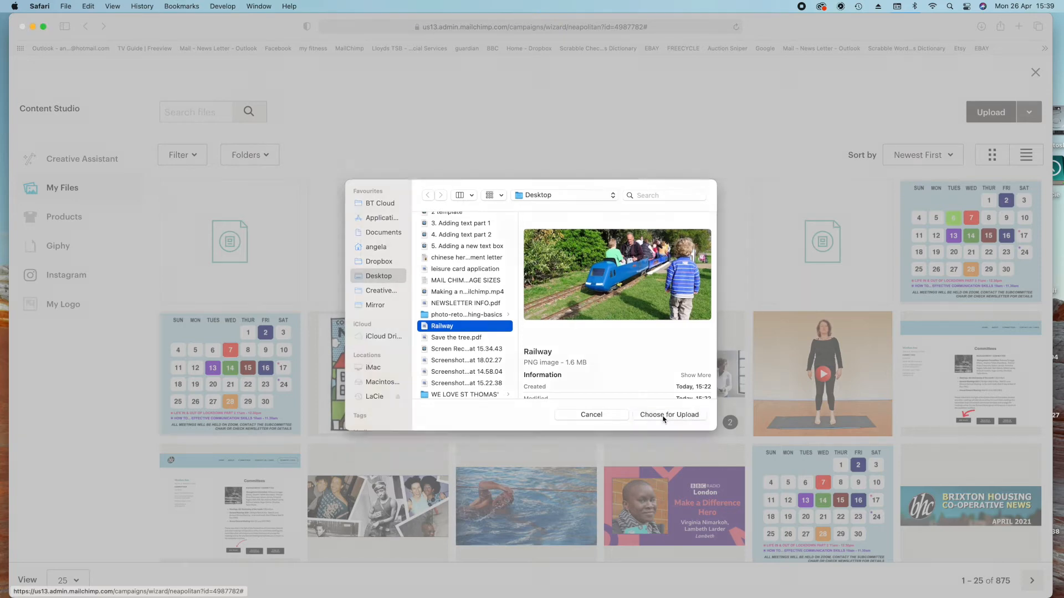
click(664, 416)
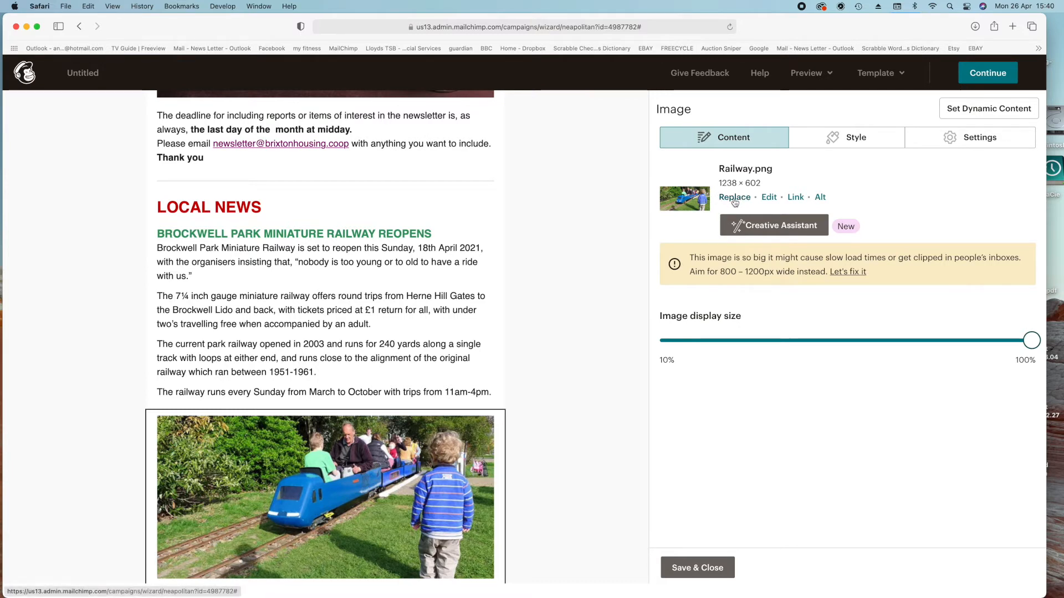
Step: Resize the railway image to 564 px wide with locked dimensions and save the edited picture
click(771, 198)
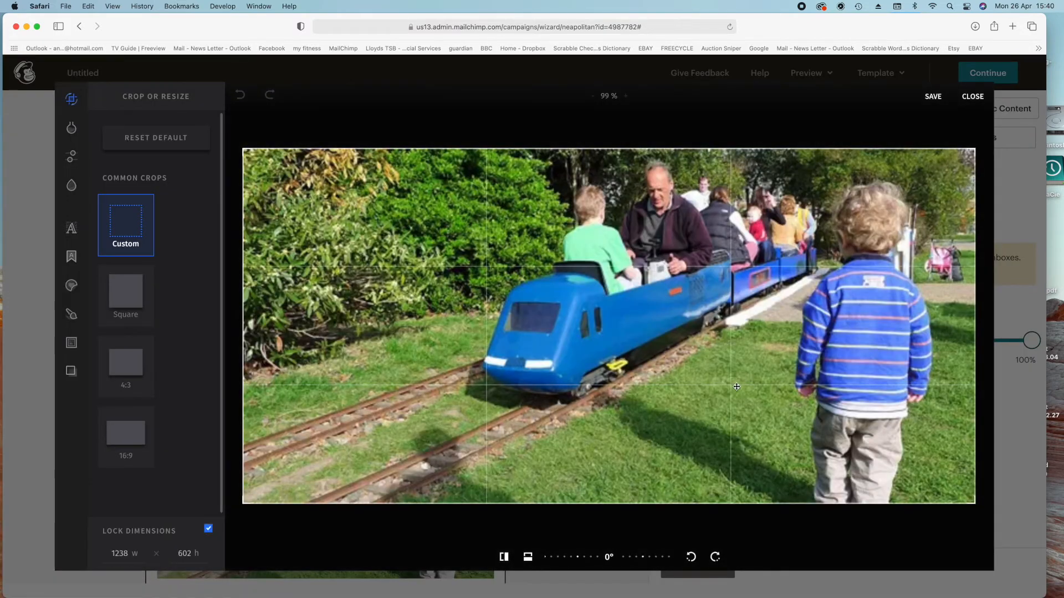
drag(128, 553, 111, 553)
text(564)
click(193, 554)
click(933, 97)
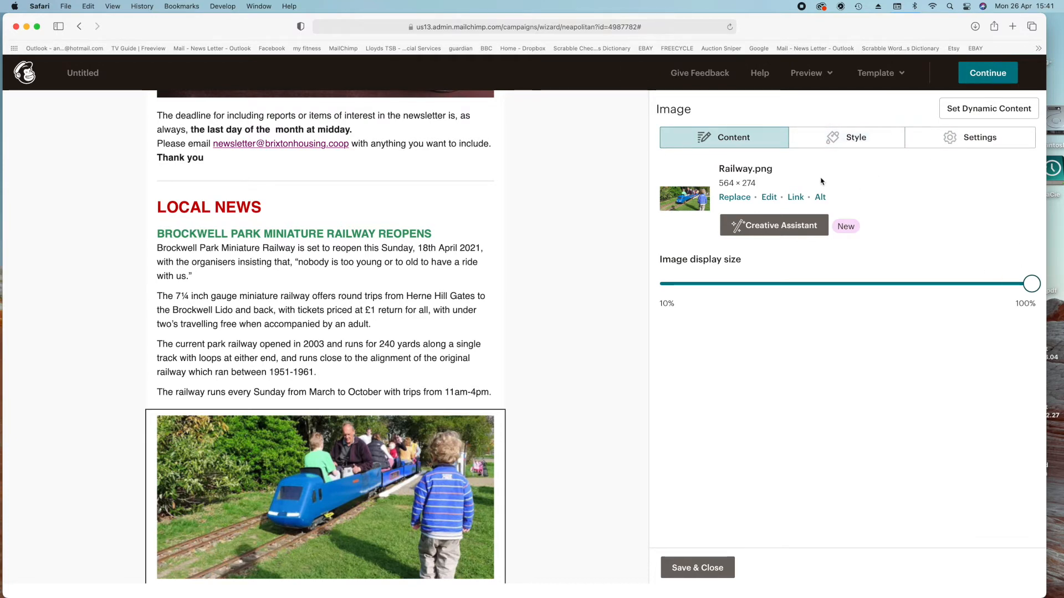
Step: Reduce the railway image's display size and try left alignment before aligning it right
drag(1032, 285, 927, 283)
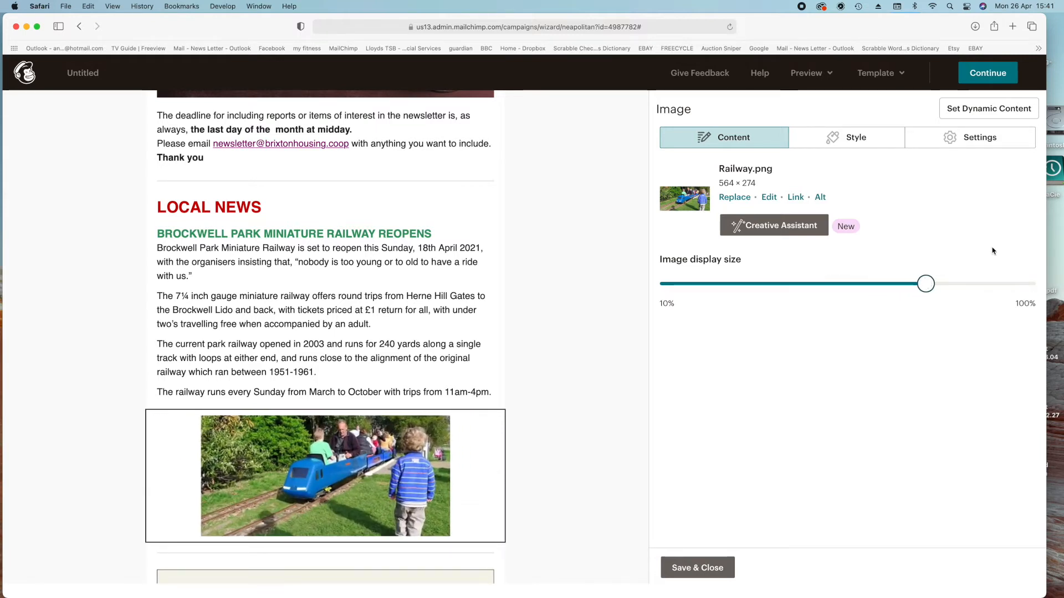
click(996, 142)
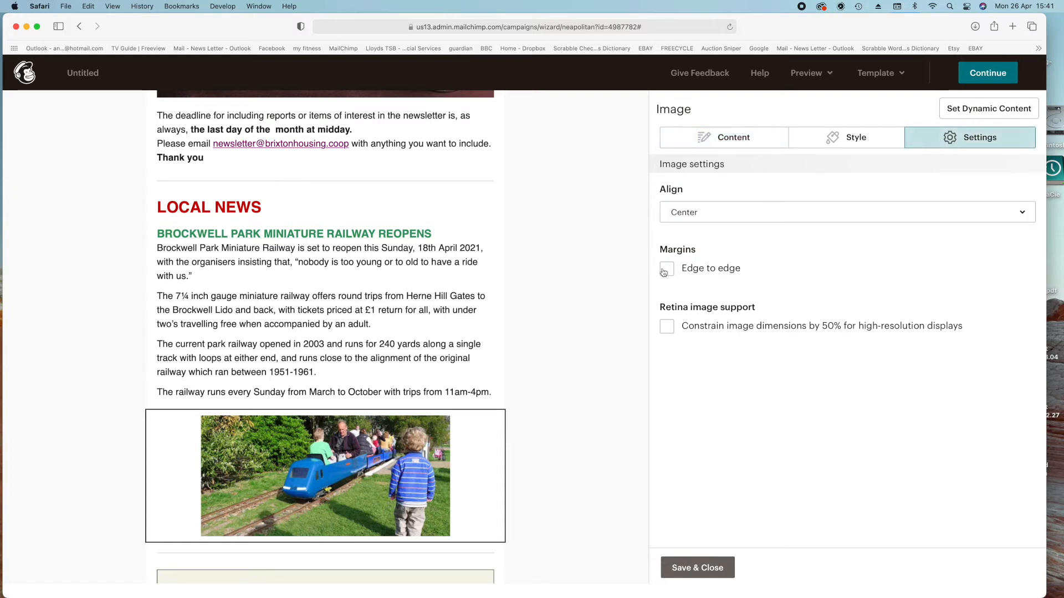
click(940, 212)
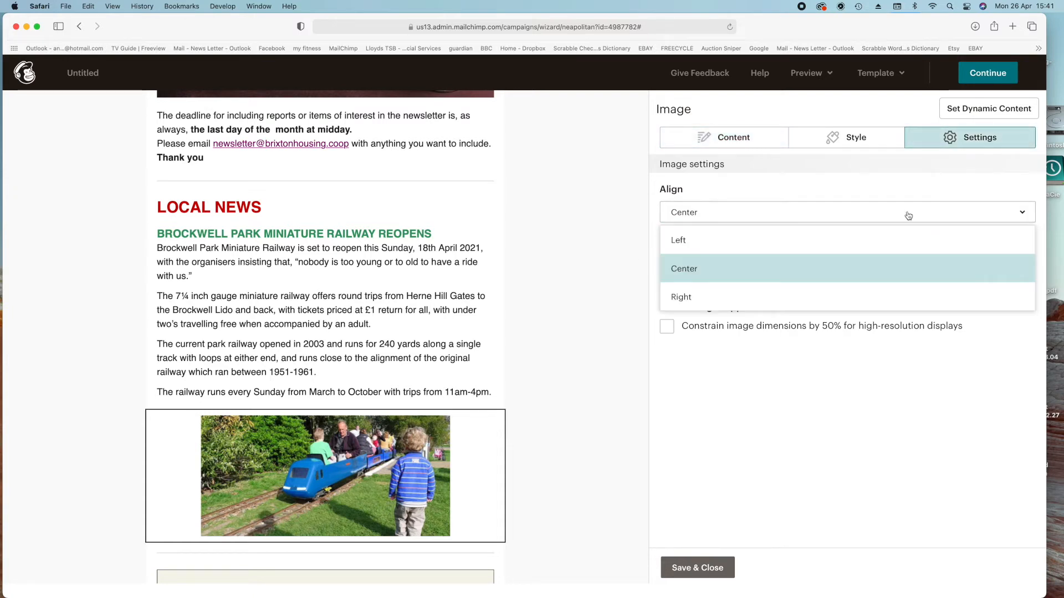
click(689, 246)
click(704, 217)
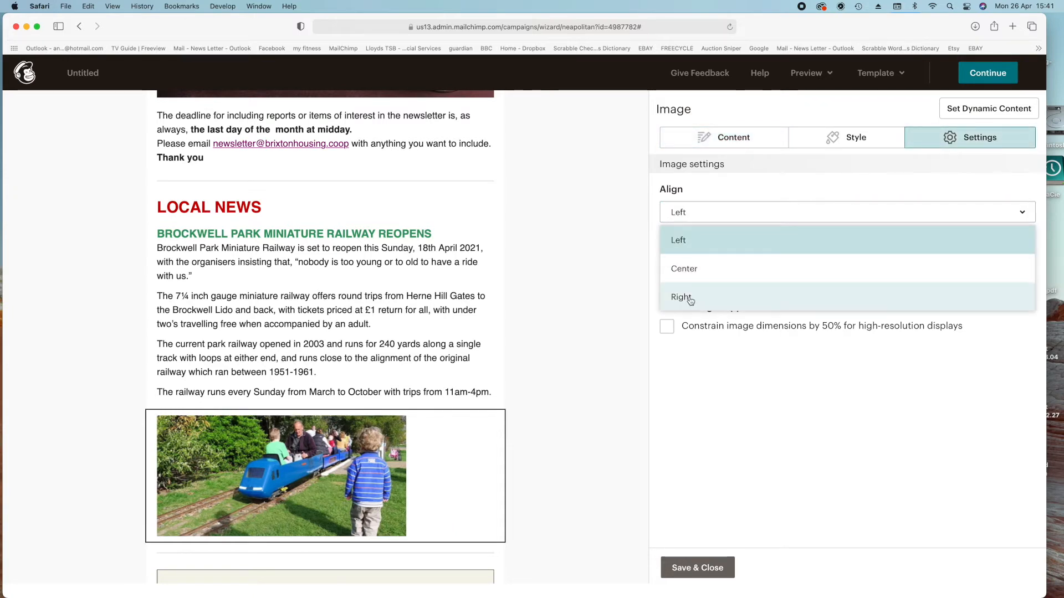
click(693, 299)
Step: Restore the railway image's display size to 100%
click(849, 142)
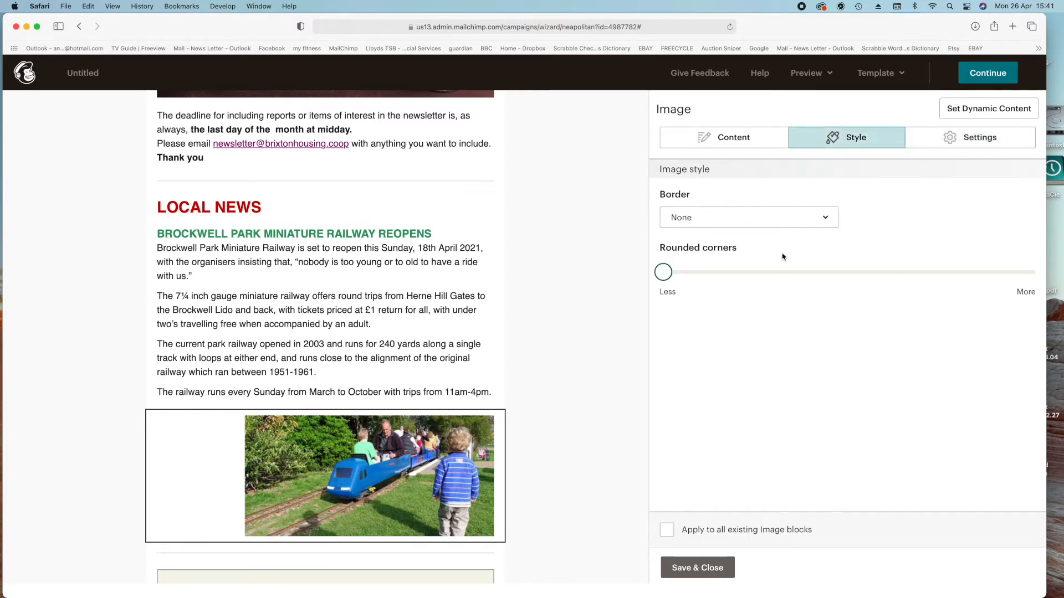
click(965, 140)
click(735, 138)
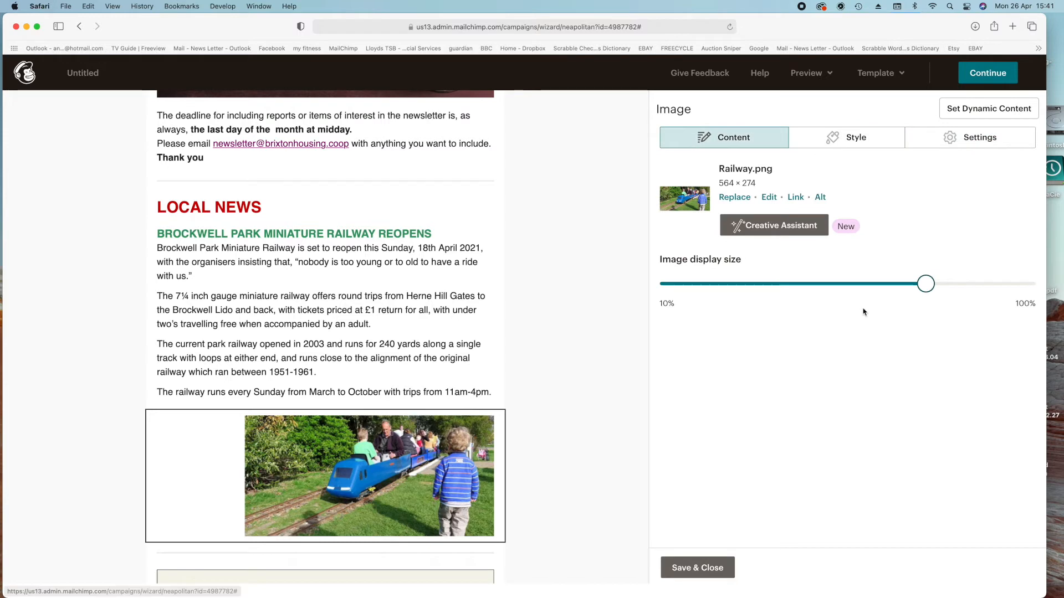
drag(925, 284, 1031, 284)
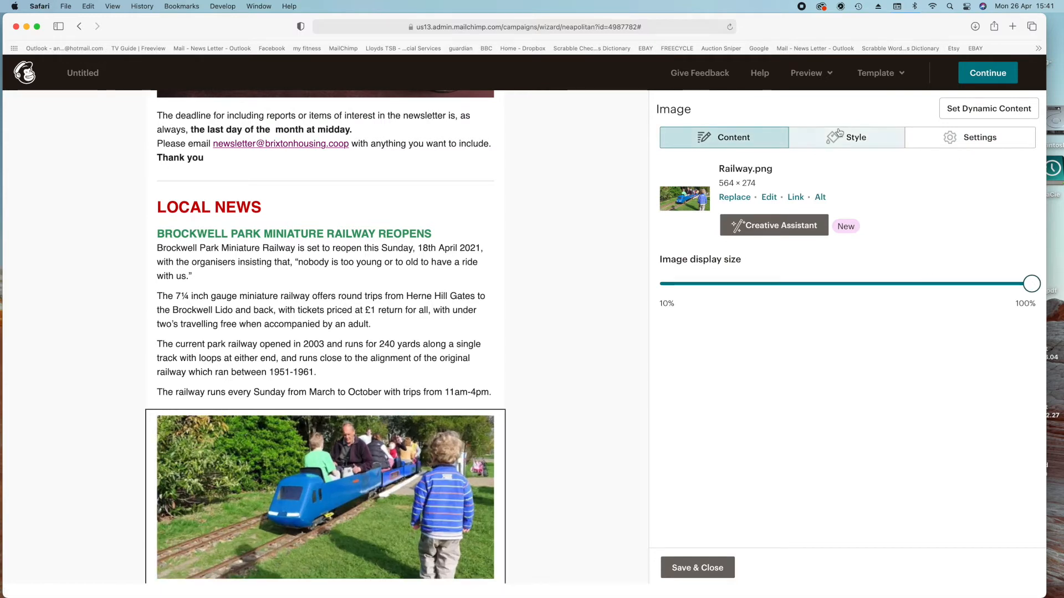
Step: Give the railway image a solid 1px border in colour #222222 and save the image block
click(863, 138)
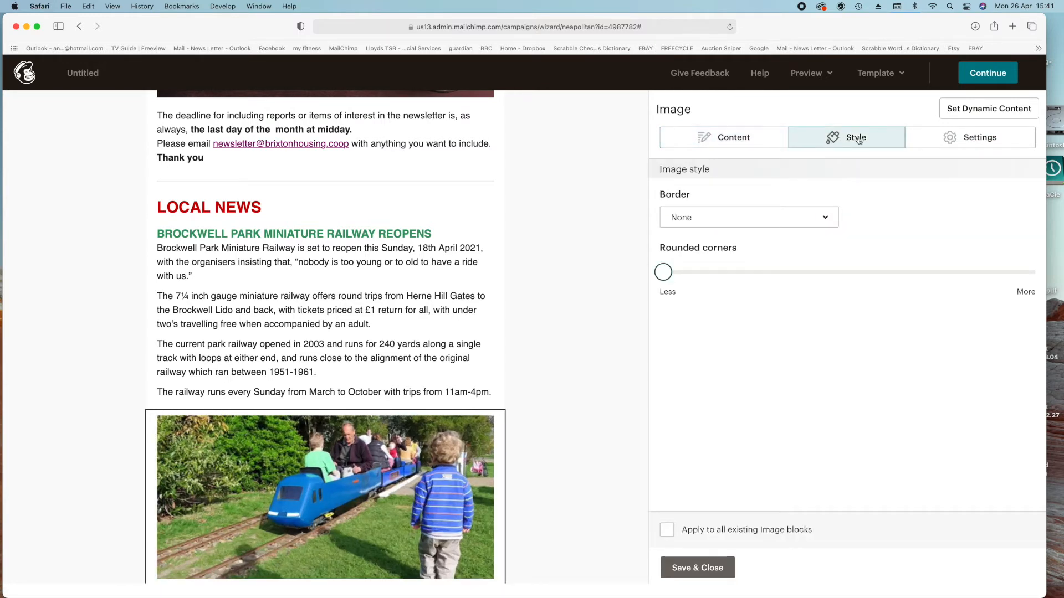
click(740, 217)
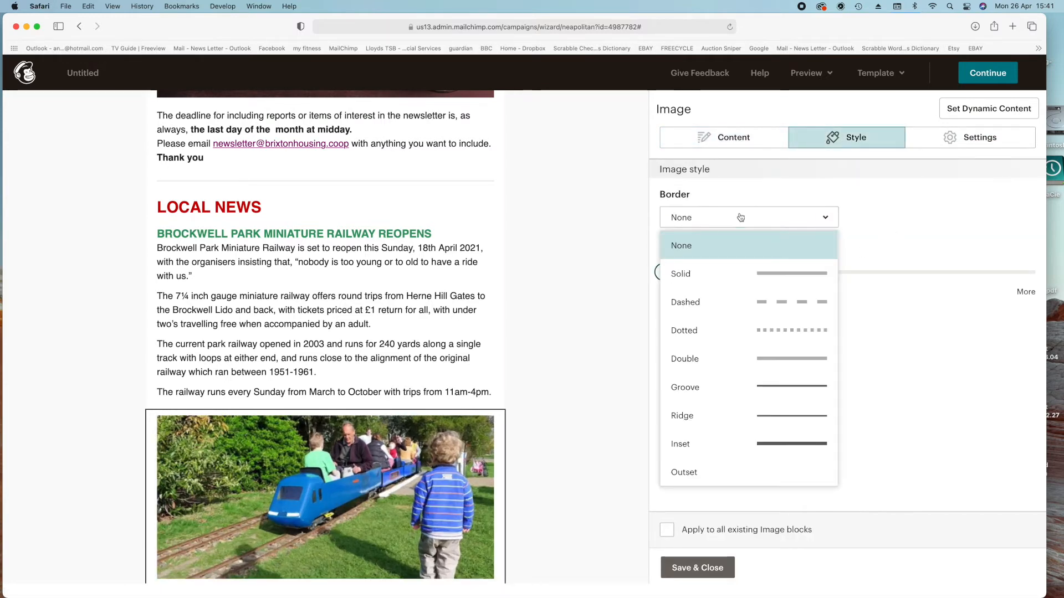
click(785, 276)
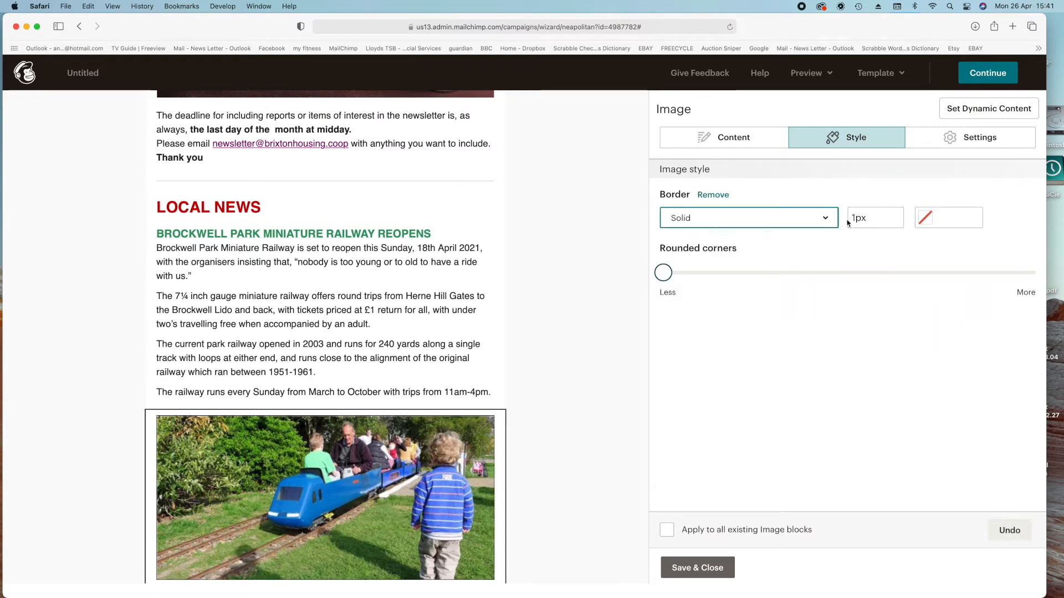
click(936, 219)
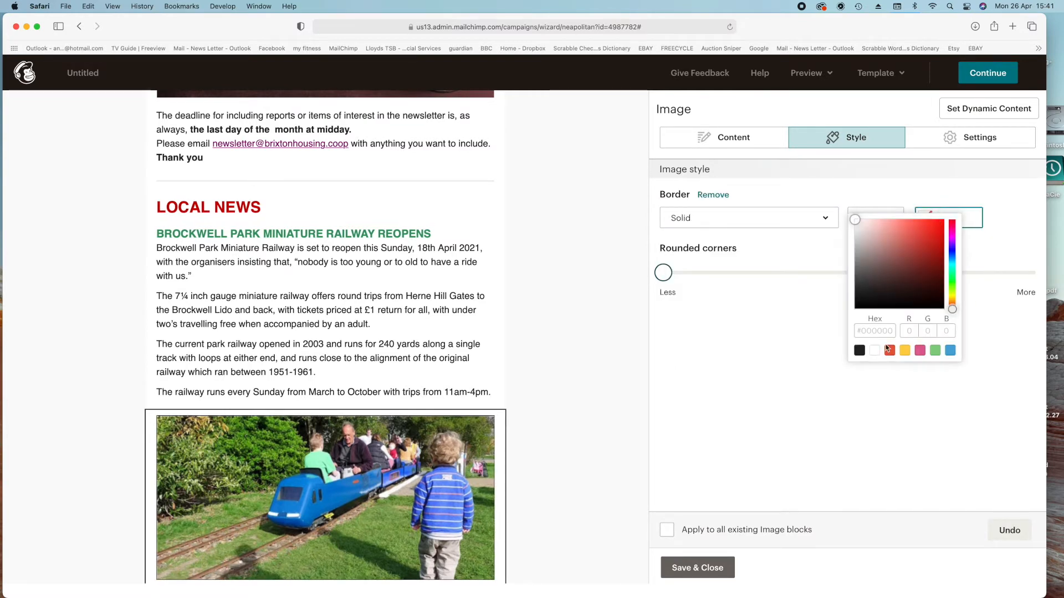
click(935, 352)
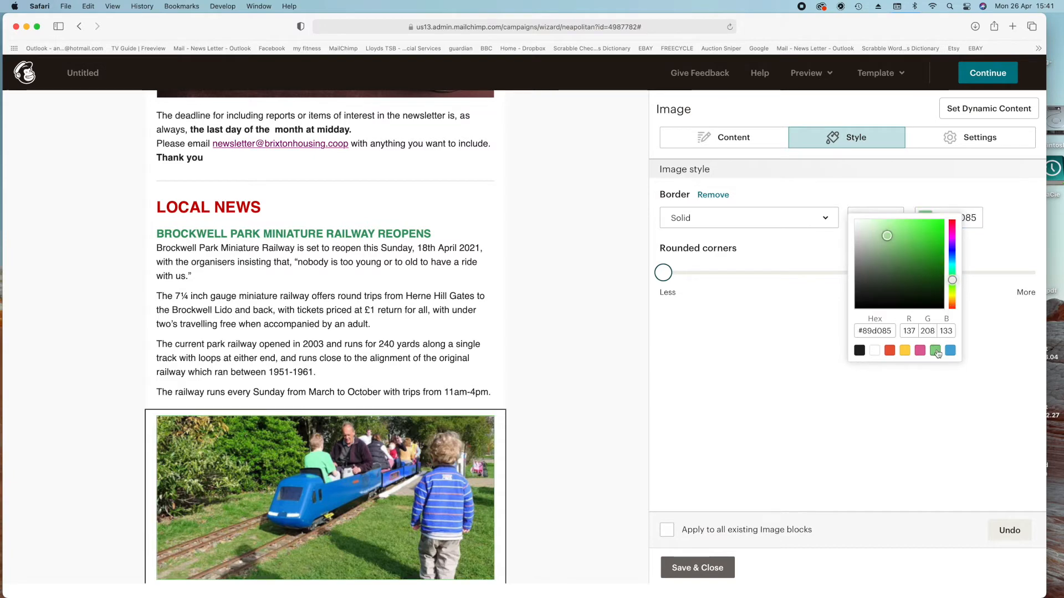
click(860, 351)
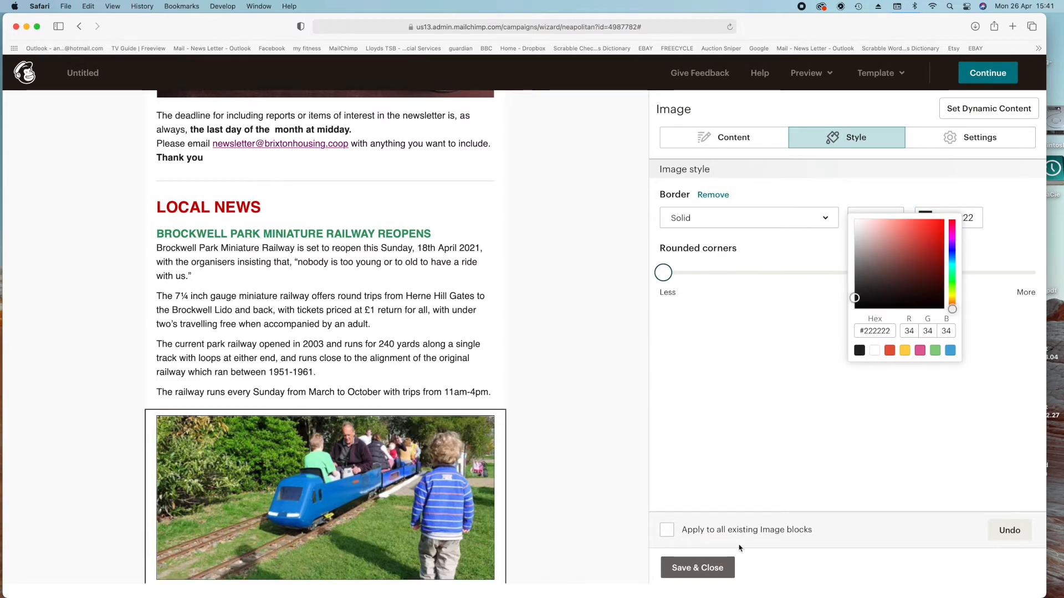
click(708, 567)
Step: Copy the railway article's last three paragraphs, from "The 7¼ inch gauge" onwards, delete them from the text block and save it
scroll(572, 422, down, 1)
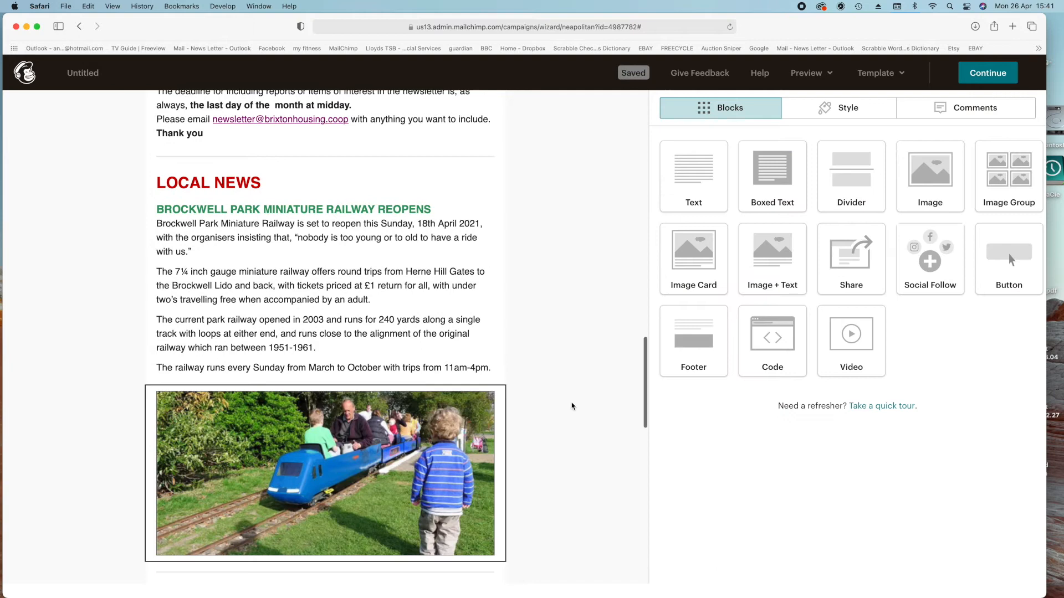
scroll(572, 406, down, 5)
mouse_move(475, 318)
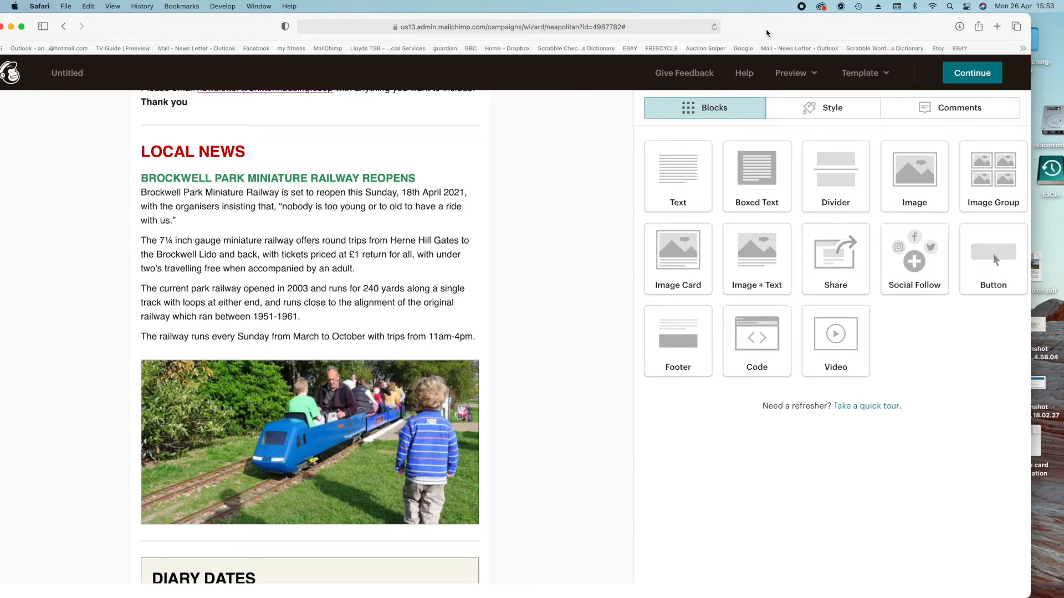
mouse_move(451, 268)
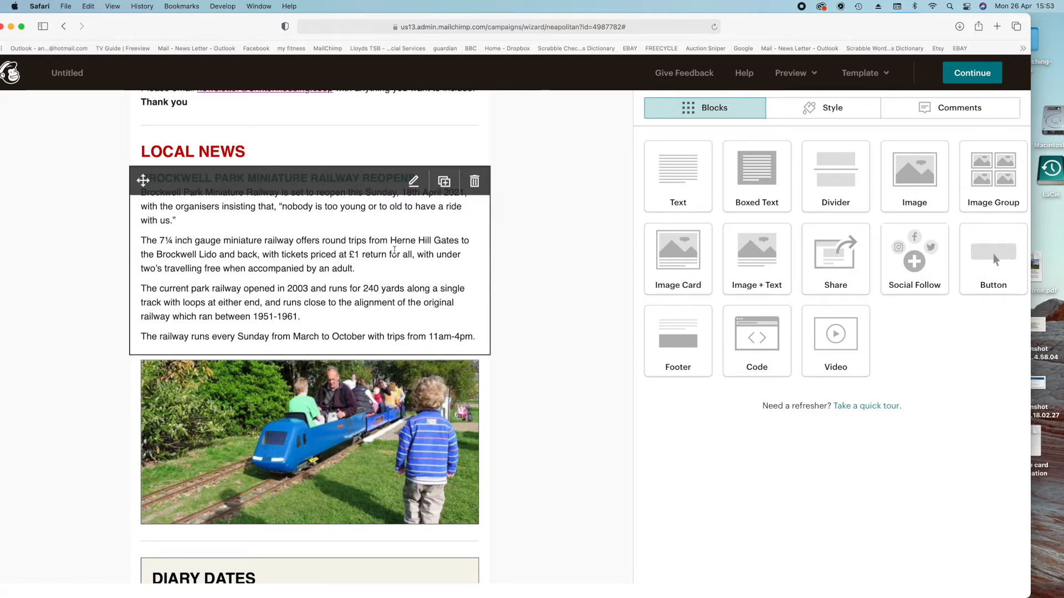
click(393, 251)
drag(939, 336, 644, 269)
key(super+c)
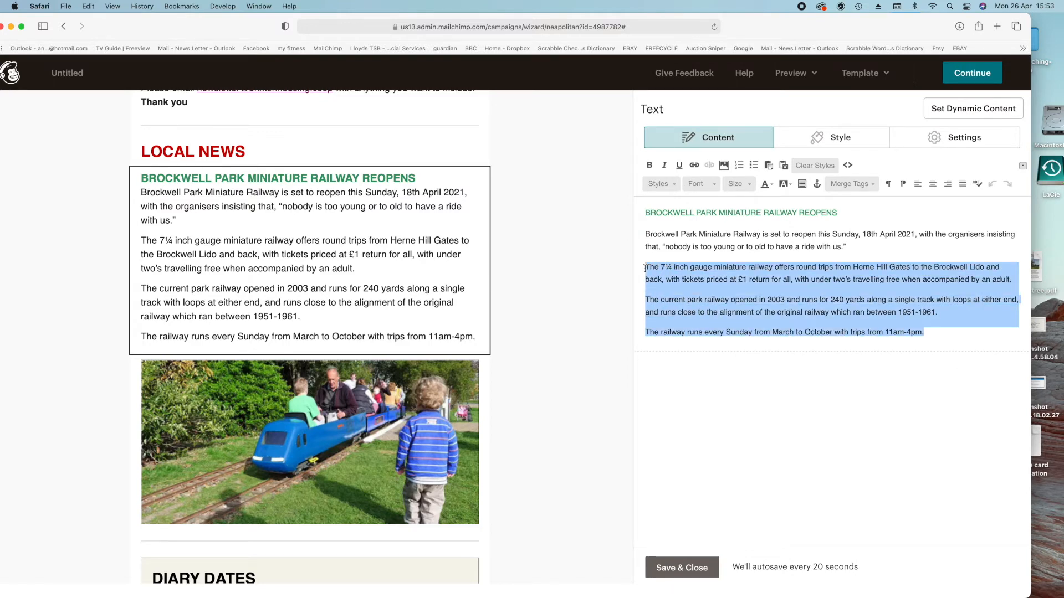
key(BackSpace)
key(BackSpace)
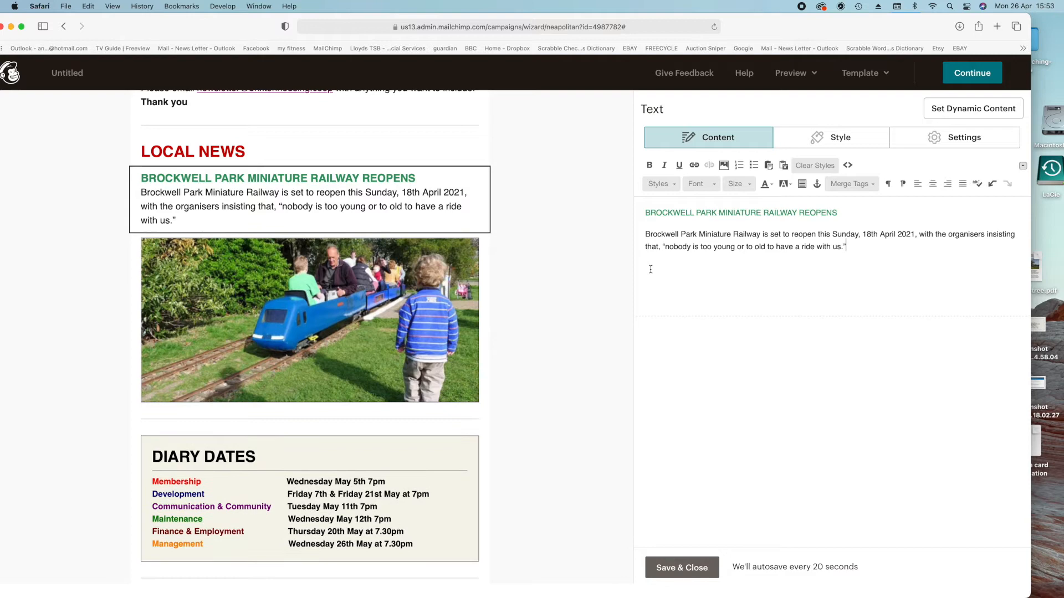
click(697, 571)
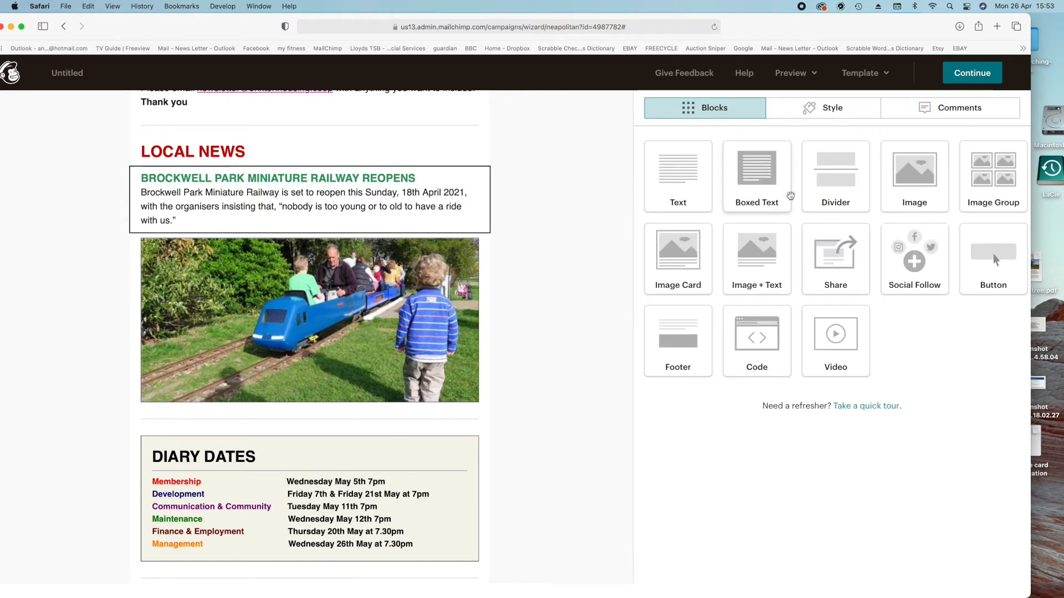
Step: Add a Text block below the railway image, replace its placeholder with the three copied paragraphs and save it
drag(678, 176, 306, 416)
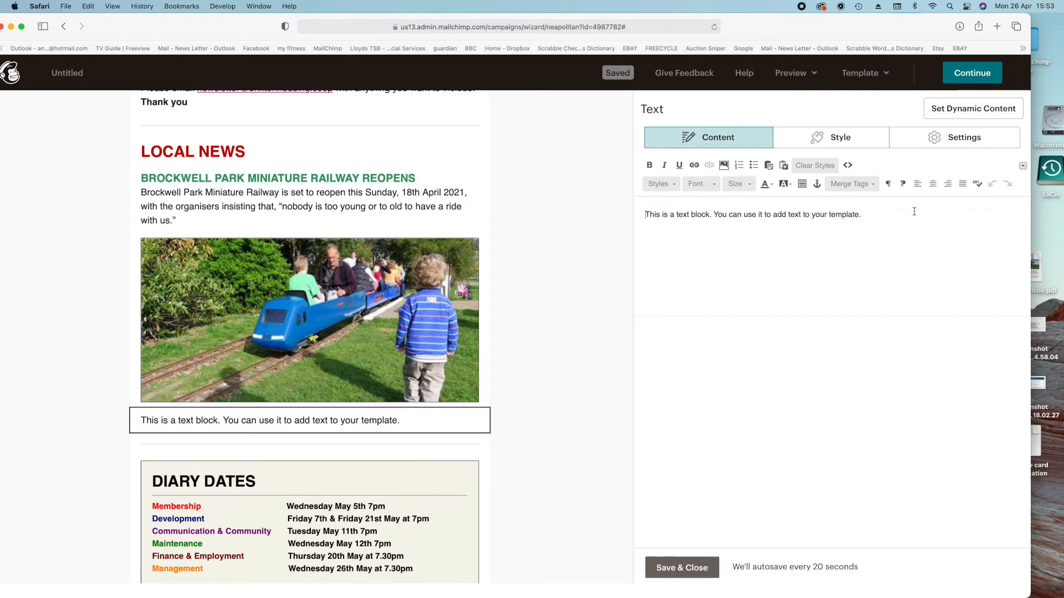
drag(914, 211, 644, 214)
key(super+v)
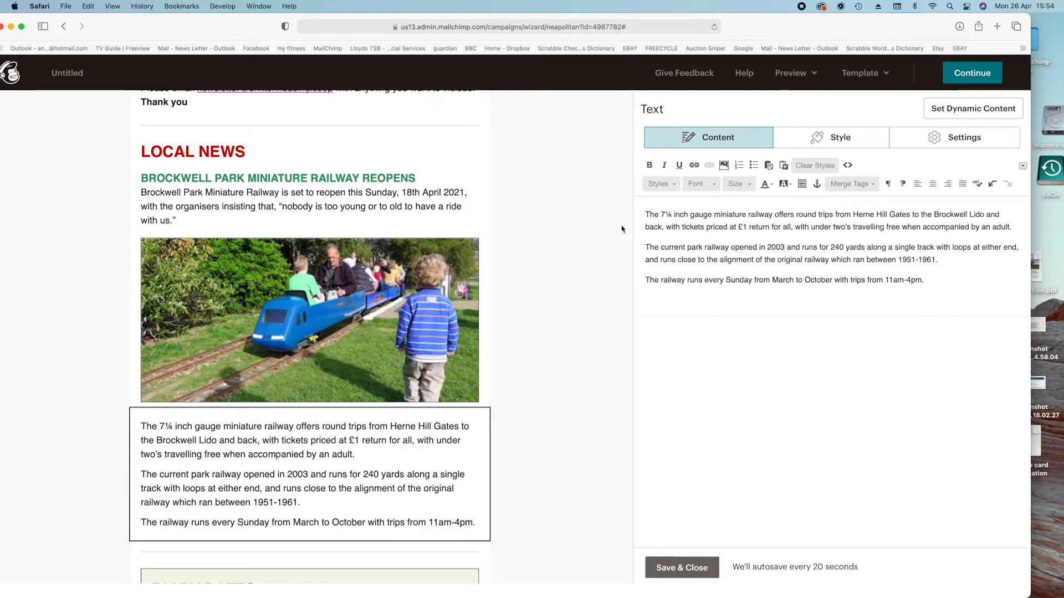
click(669, 571)
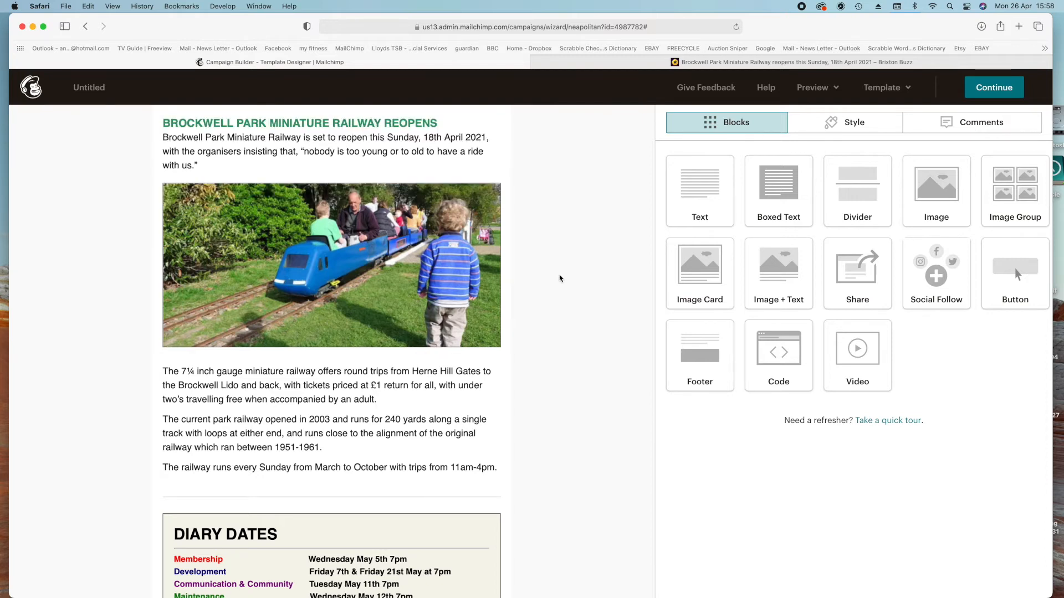
Step: Link the railway image to the web address of the Brixton Buzz railway article and save the image block
click(384, 228)
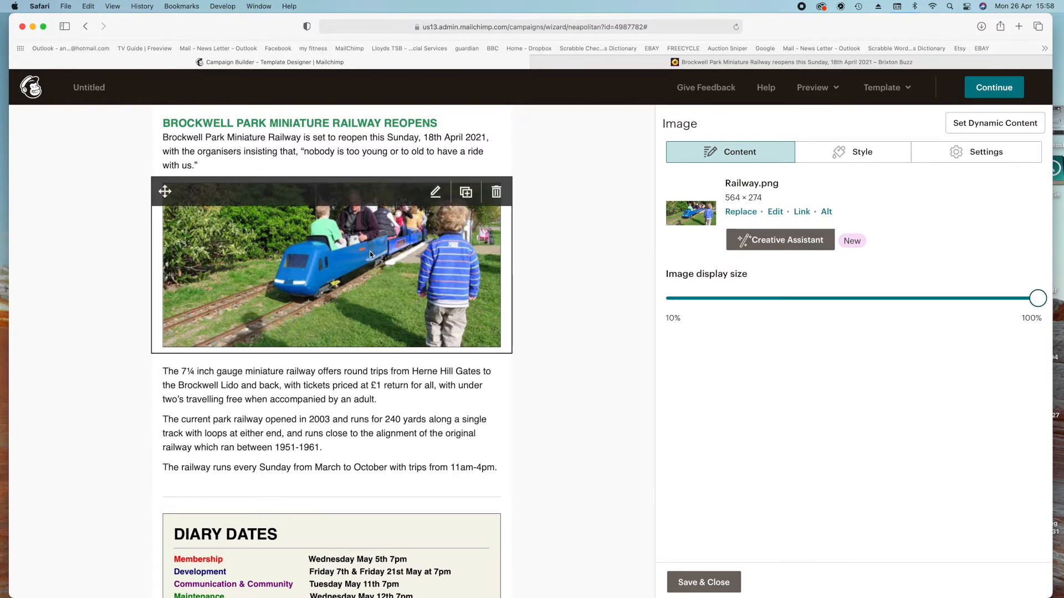
click(804, 213)
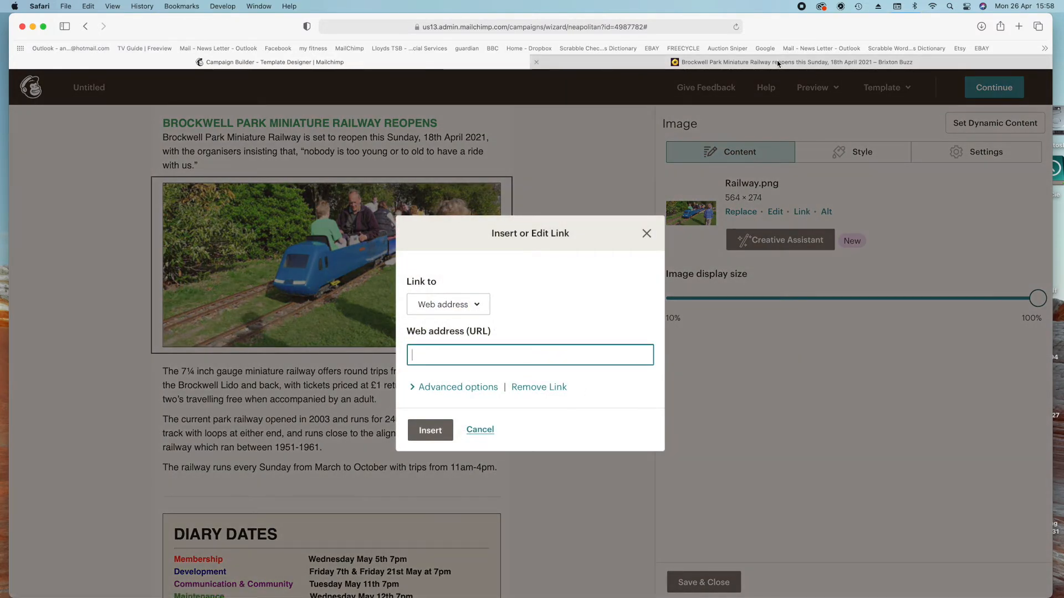
click(808, 63)
click(699, 26)
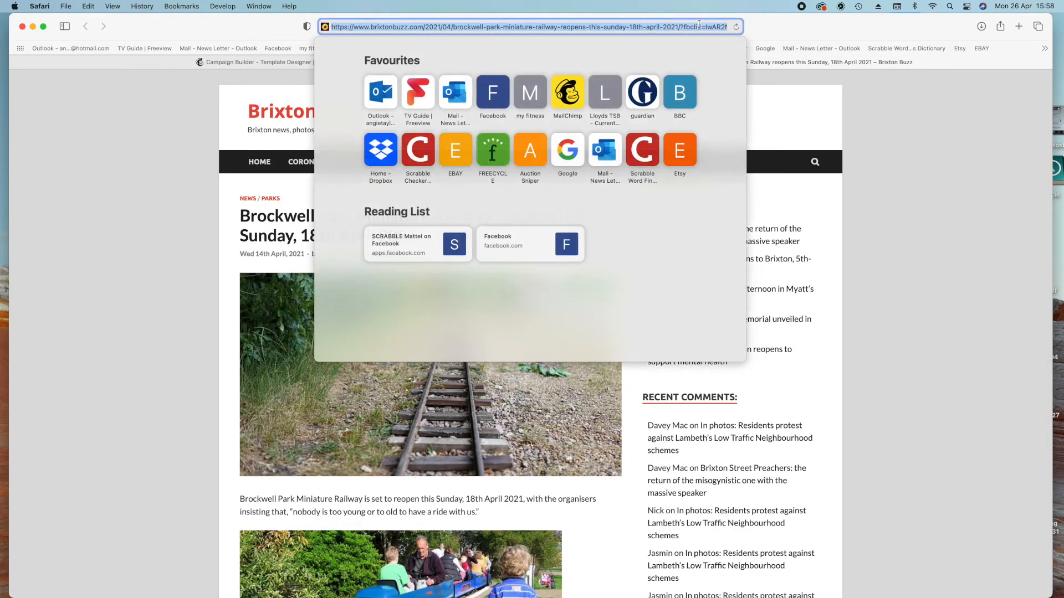
key(super+c)
click(138, 104)
click(254, 65)
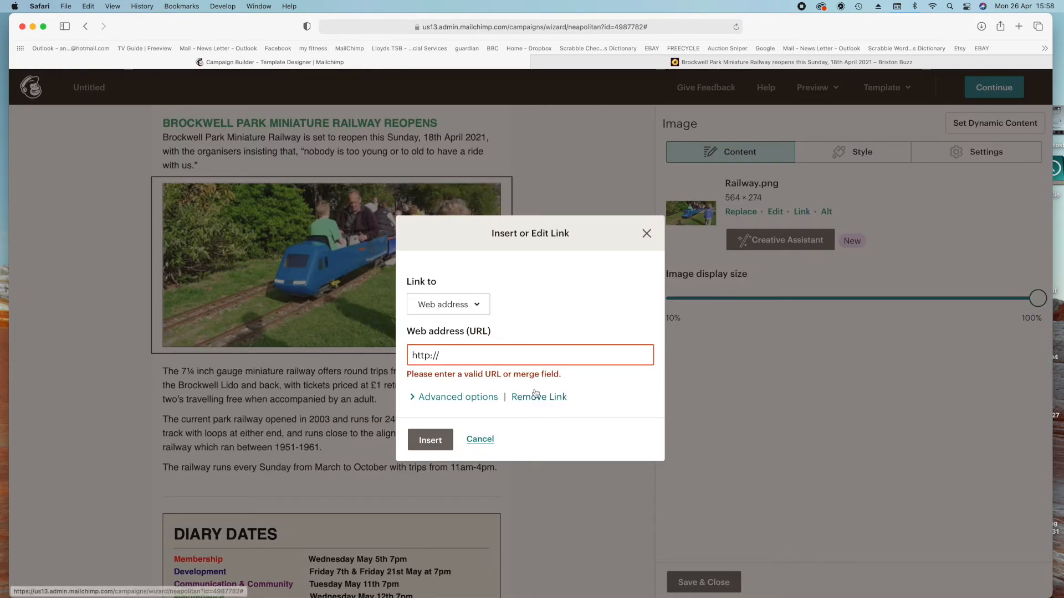
key(super+a)
key(super+v)
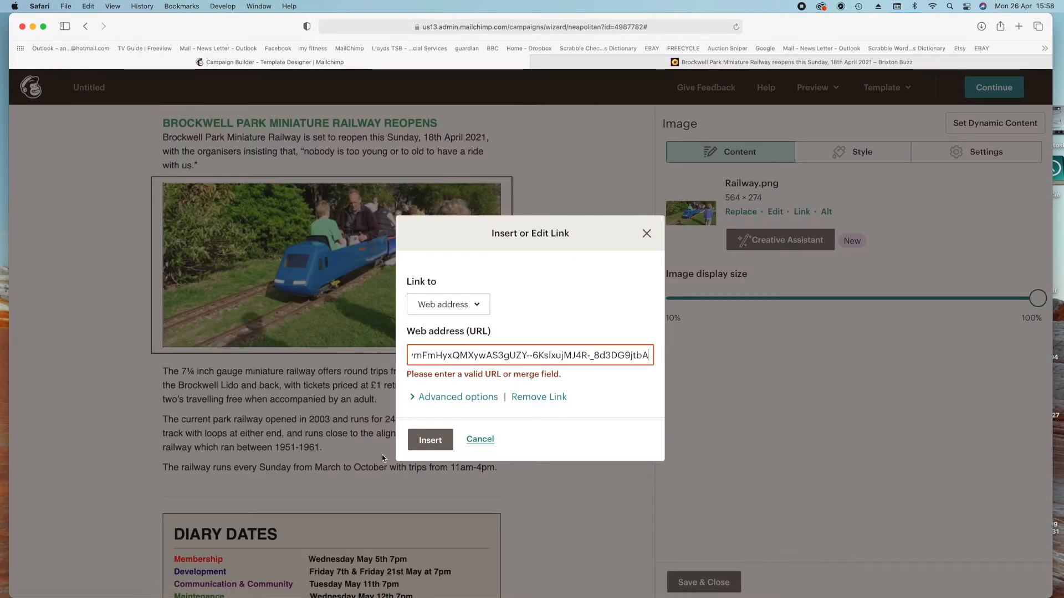
click(436, 446)
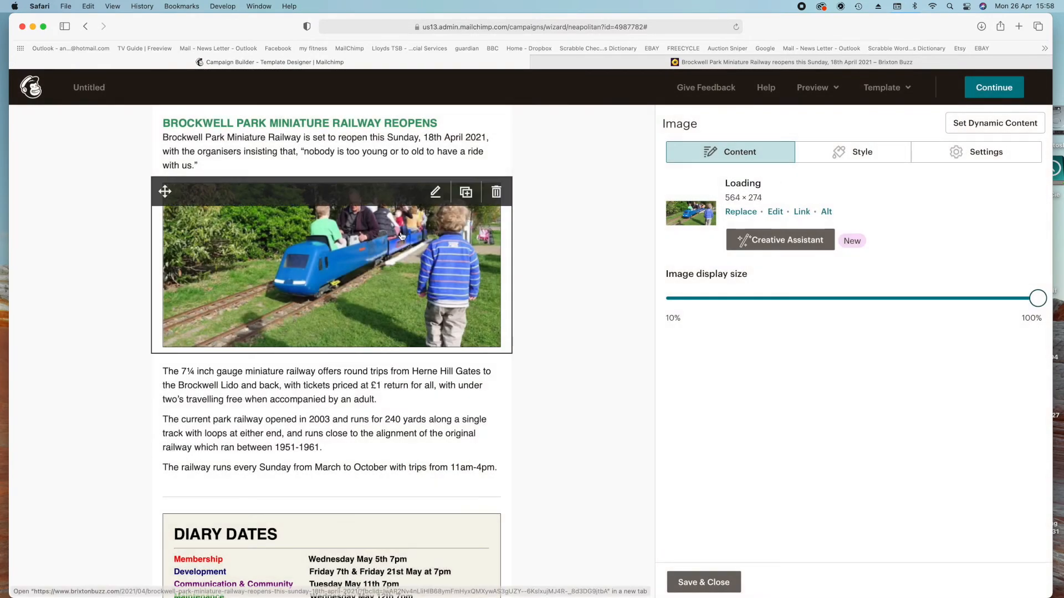
click(694, 583)
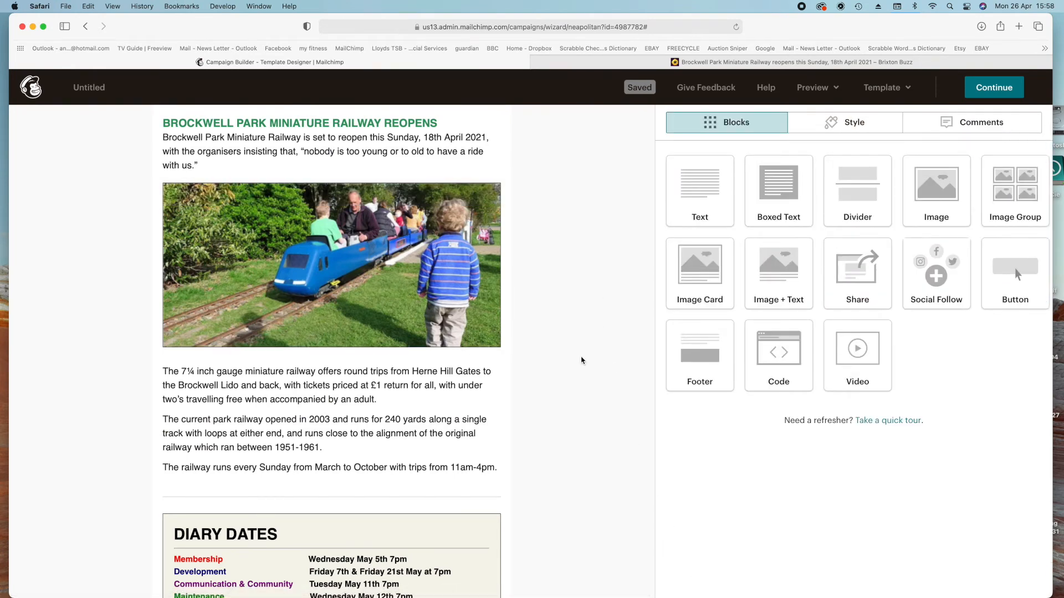
Step: Replace the last two paragraphs of the text below the railway image with the line "READ MORE"
mouse_move(422, 124)
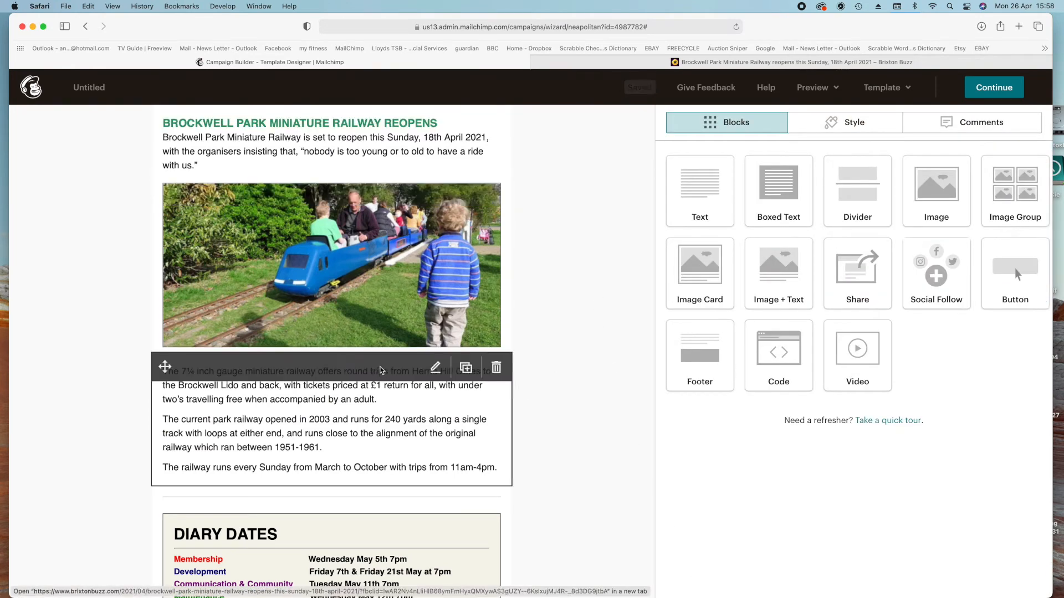
click(371, 388)
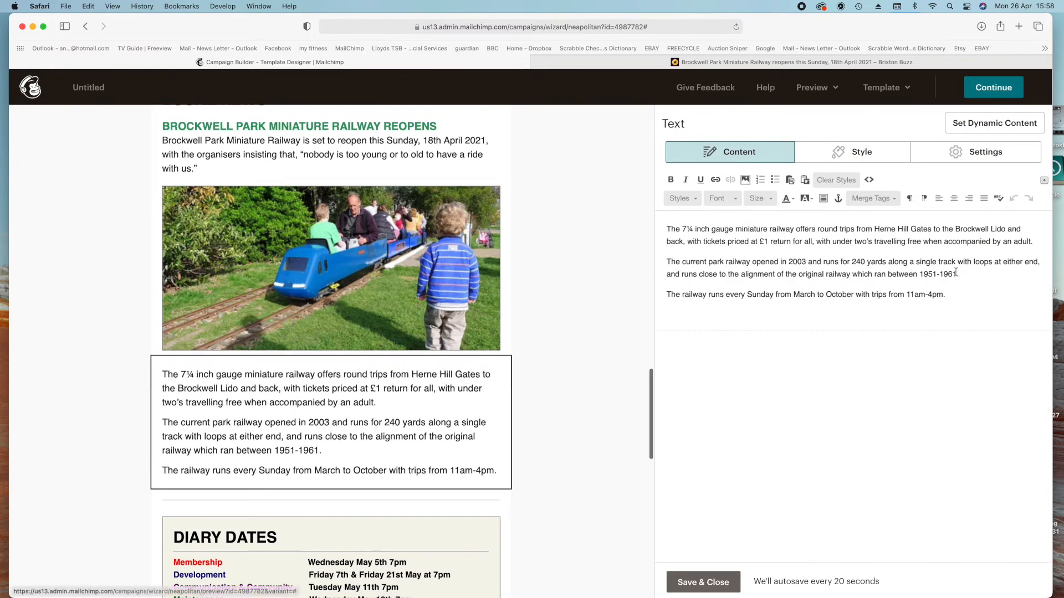
drag(968, 300, 669, 261)
key(BackSpace)
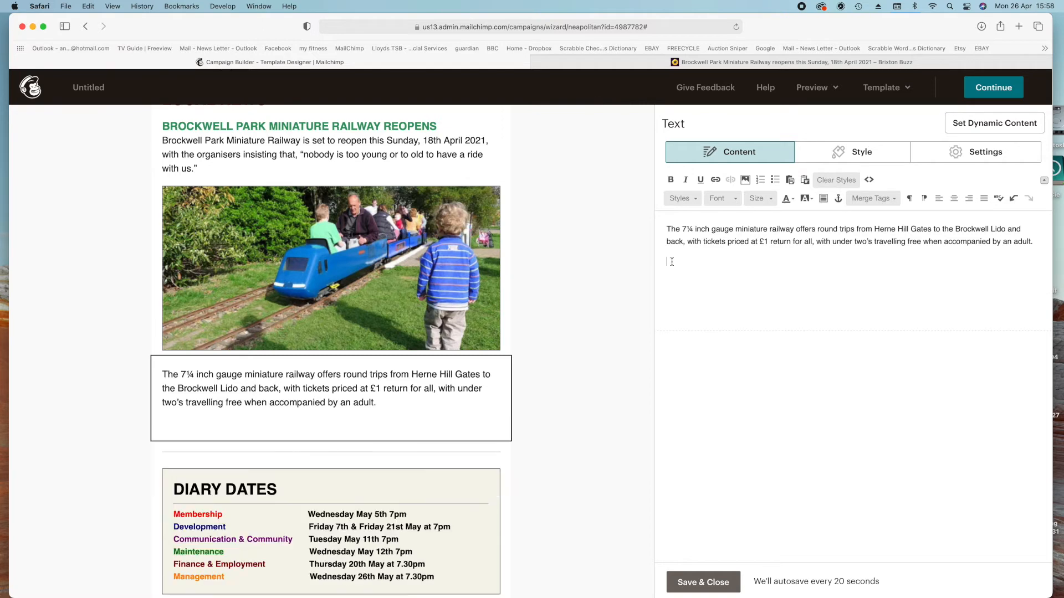
key(BackSpace)
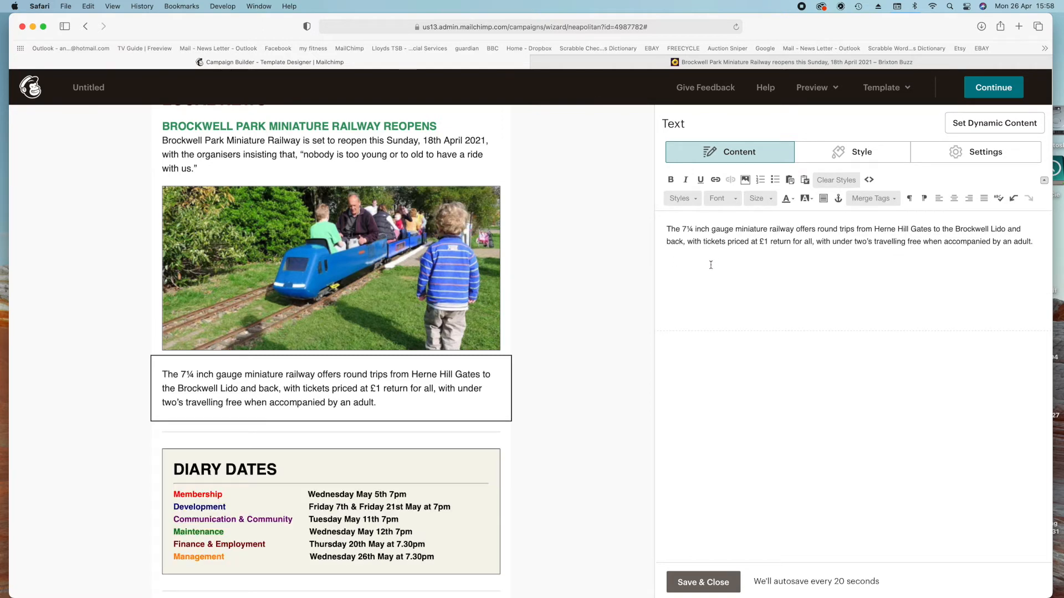
key(Return)
text(READ MORE)
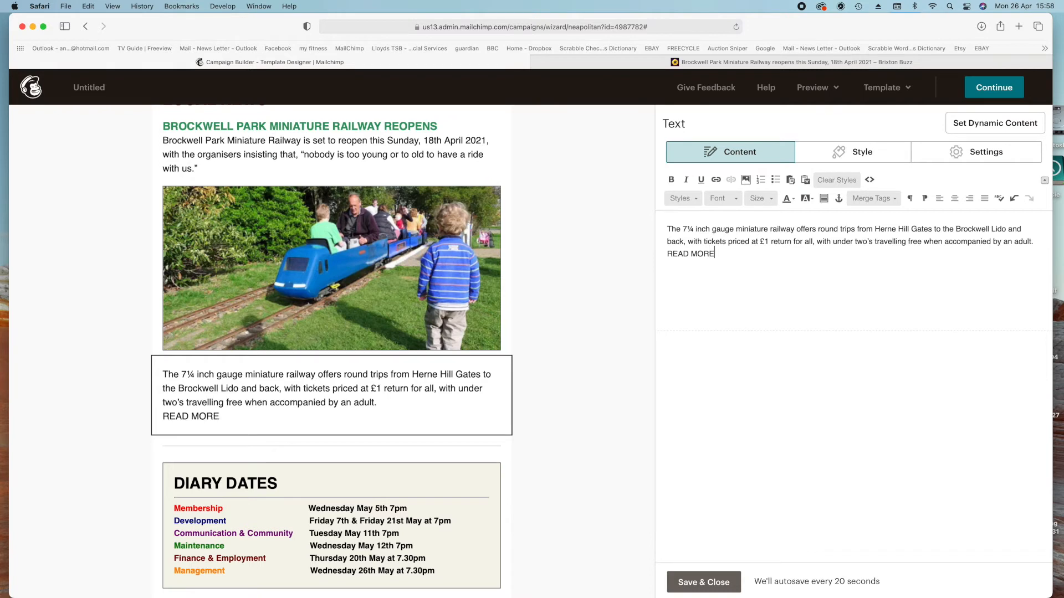
Step: Link the words "READ MORE" to the copied web address of the Brixton Buzz railway article
drag(710, 256, 661, 255)
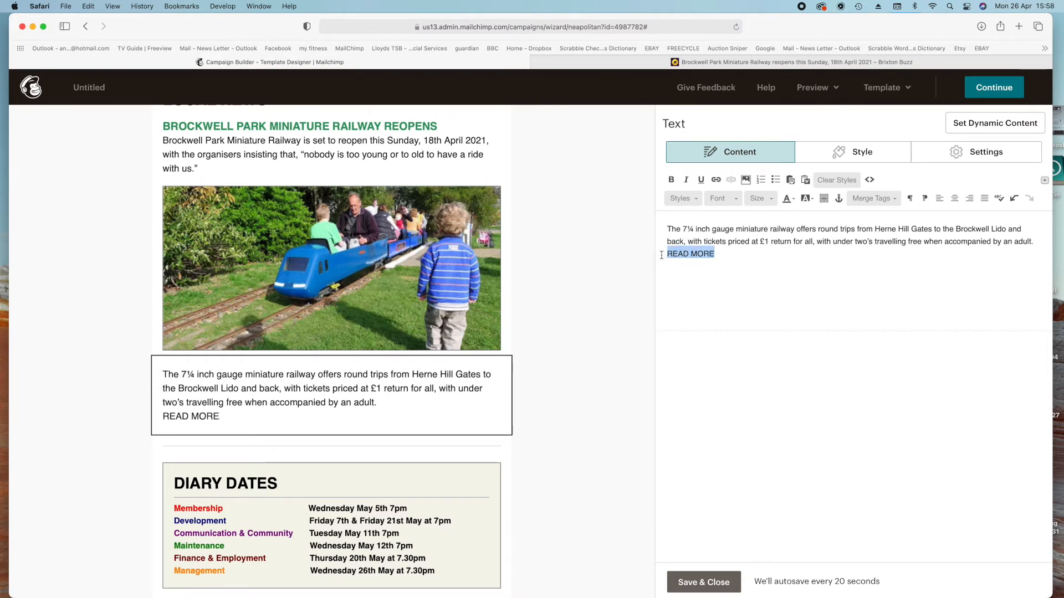
click(715, 180)
click(477, 306)
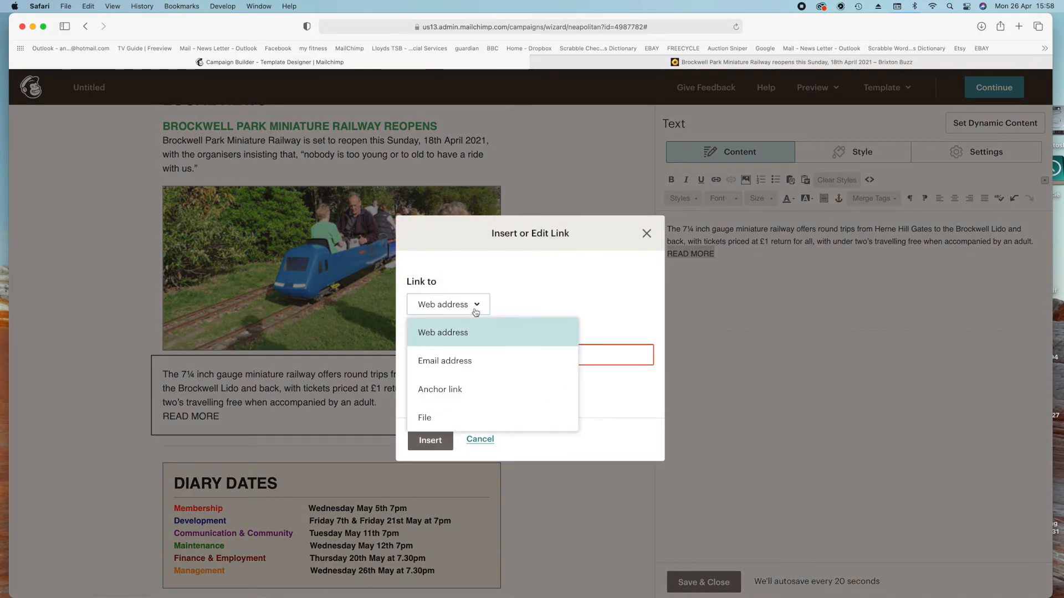
click(450, 336)
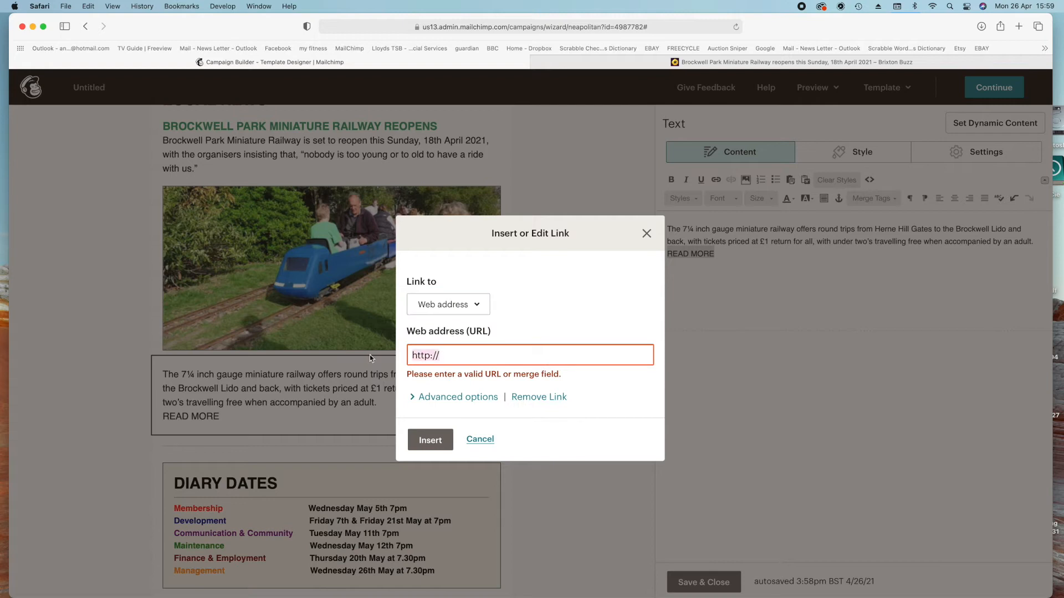
key(super+v)
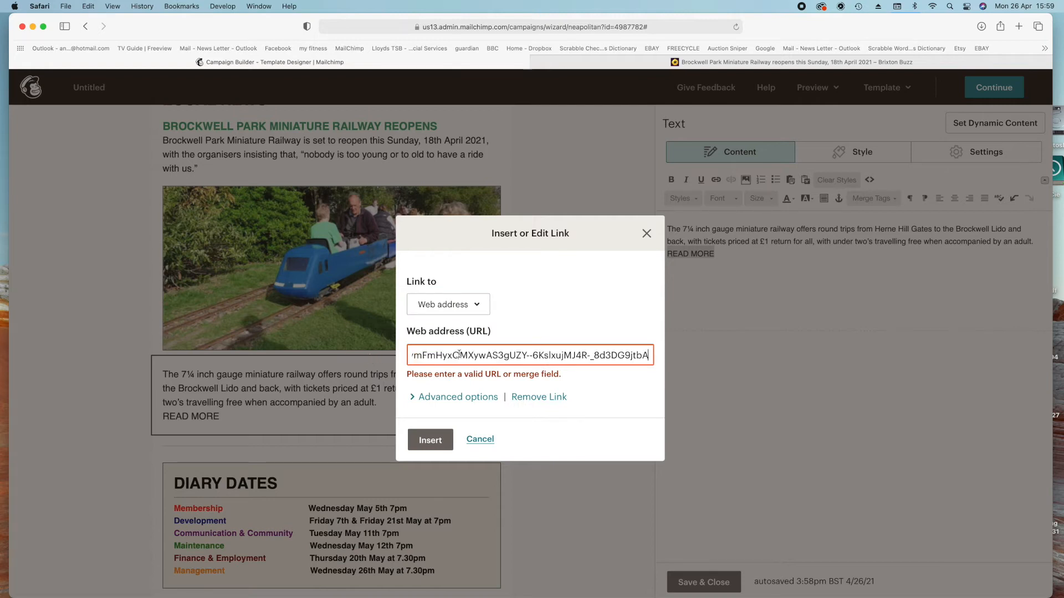
click(431, 440)
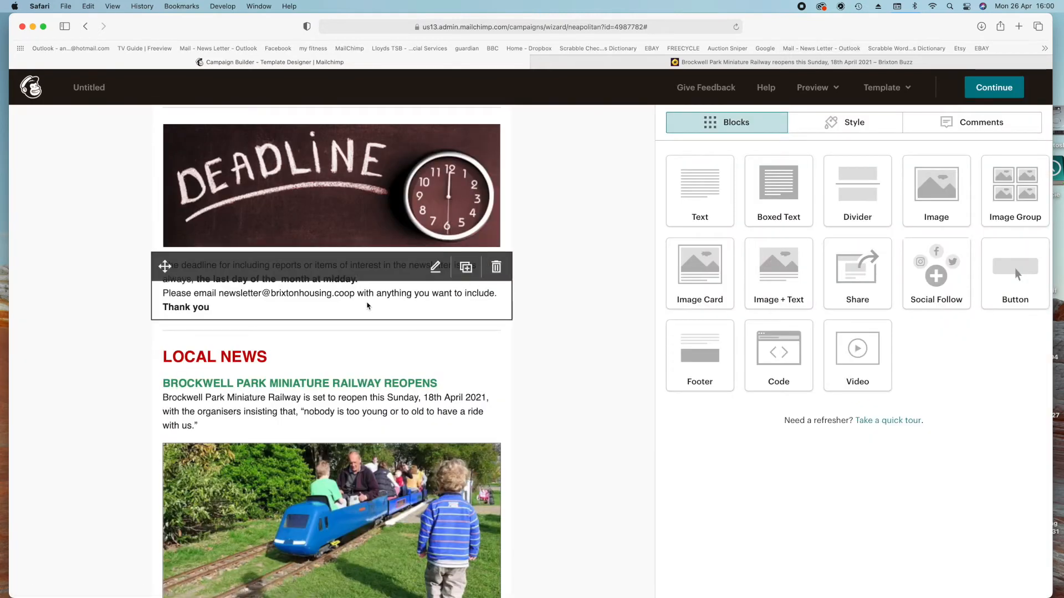
Step: Turn the newsletter email address in the deadline text into an email link with the subject "Newsletter report" and save the block
click(366, 299)
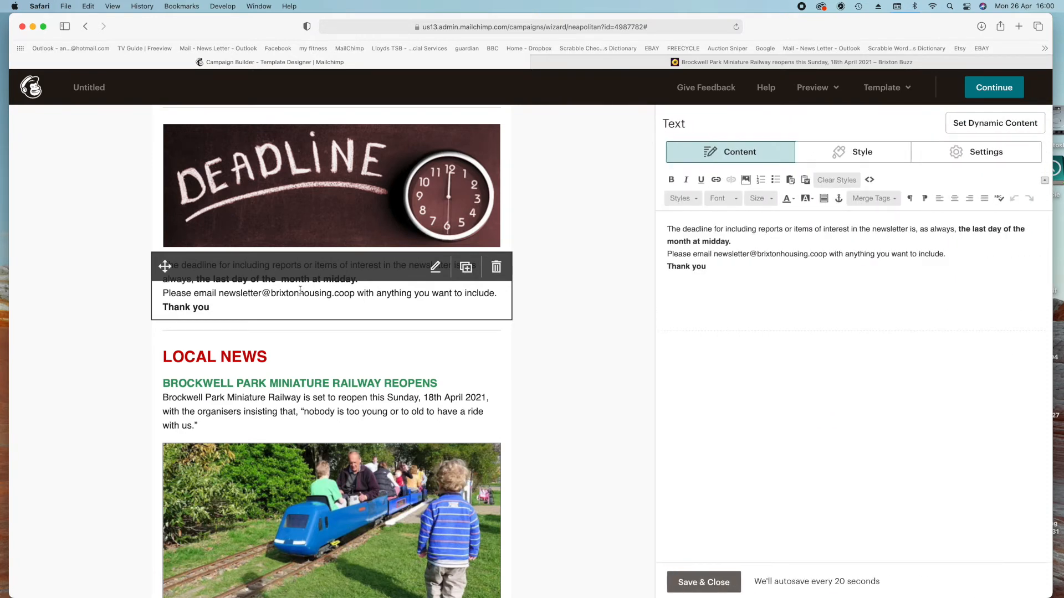
drag(827, 253, 714, 255)
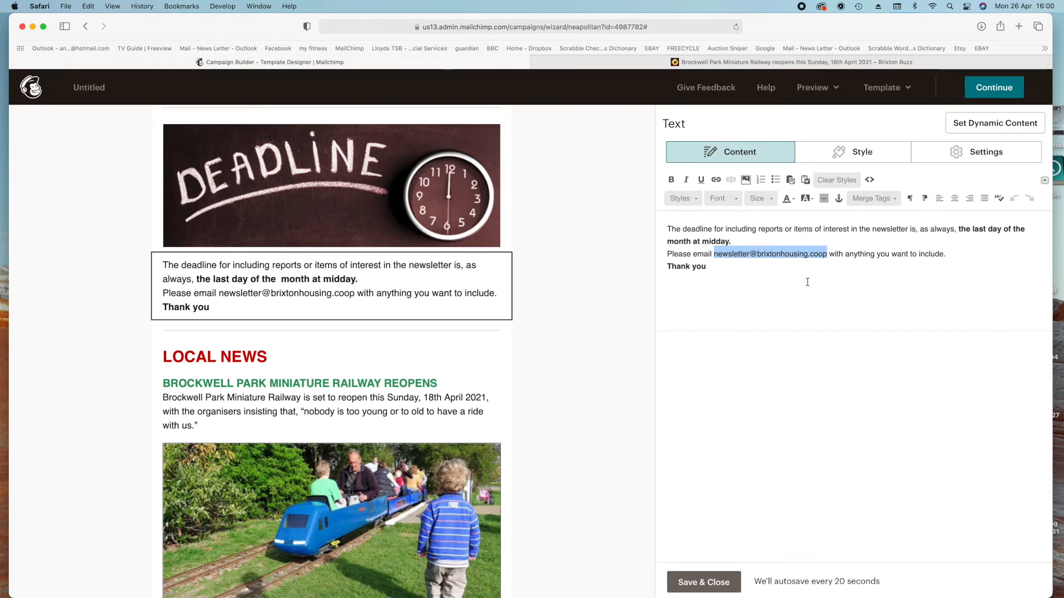
click(715, 181)
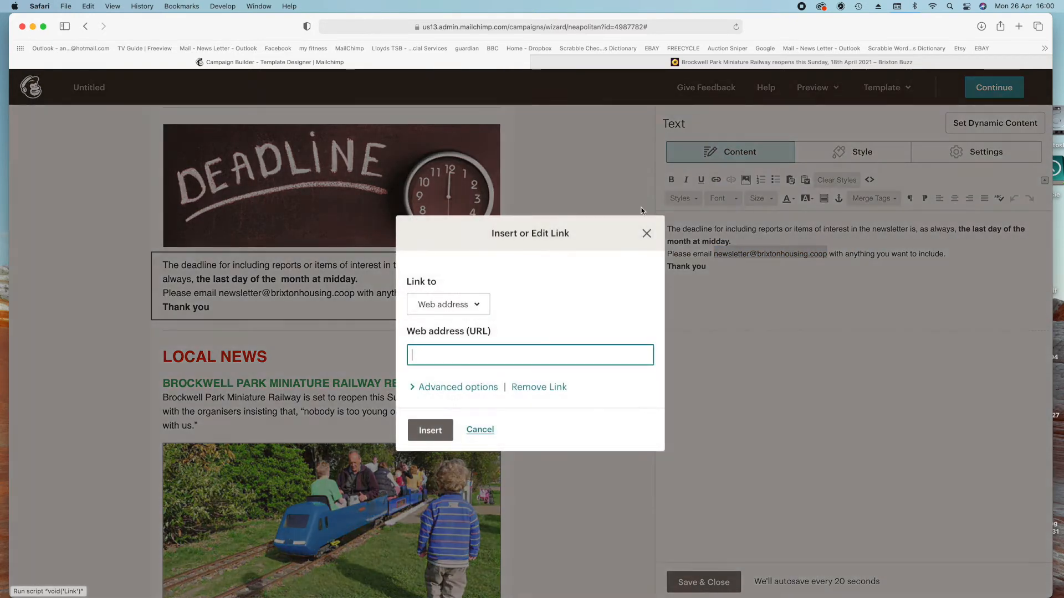
click(450, 305)
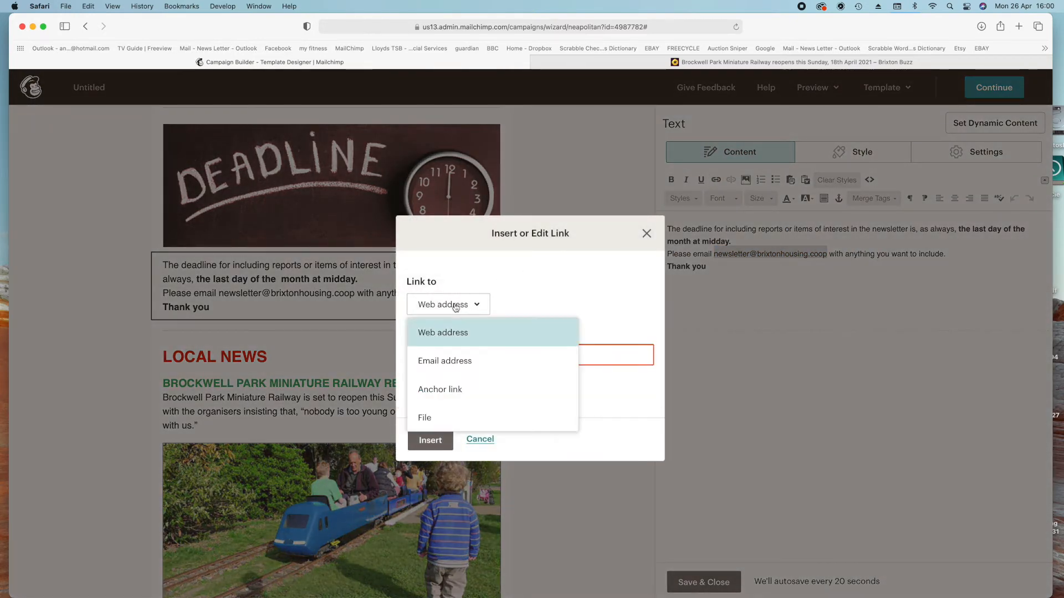
click(452, 364)
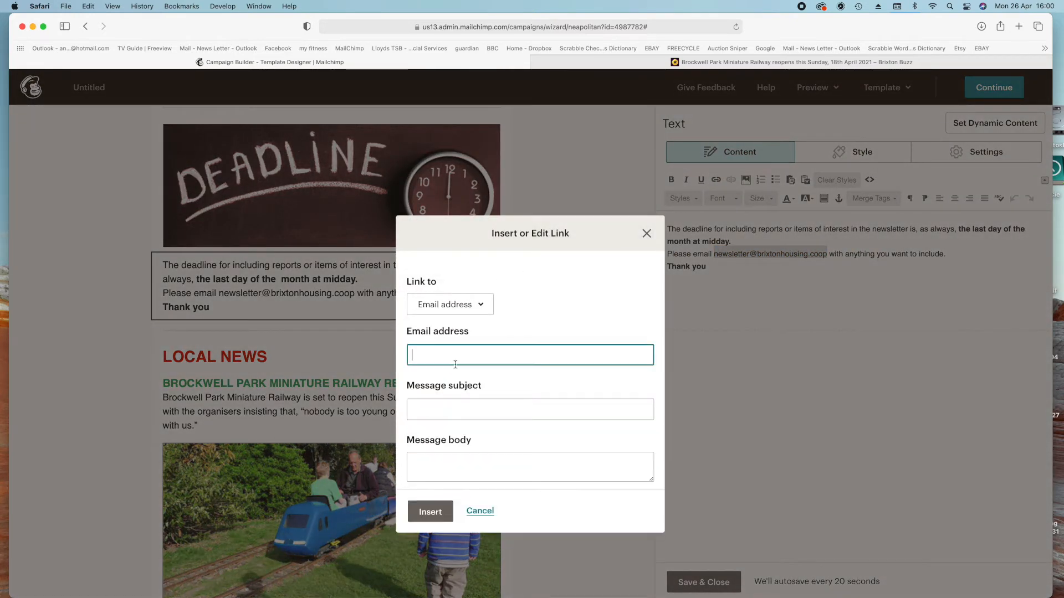
key(super+v)
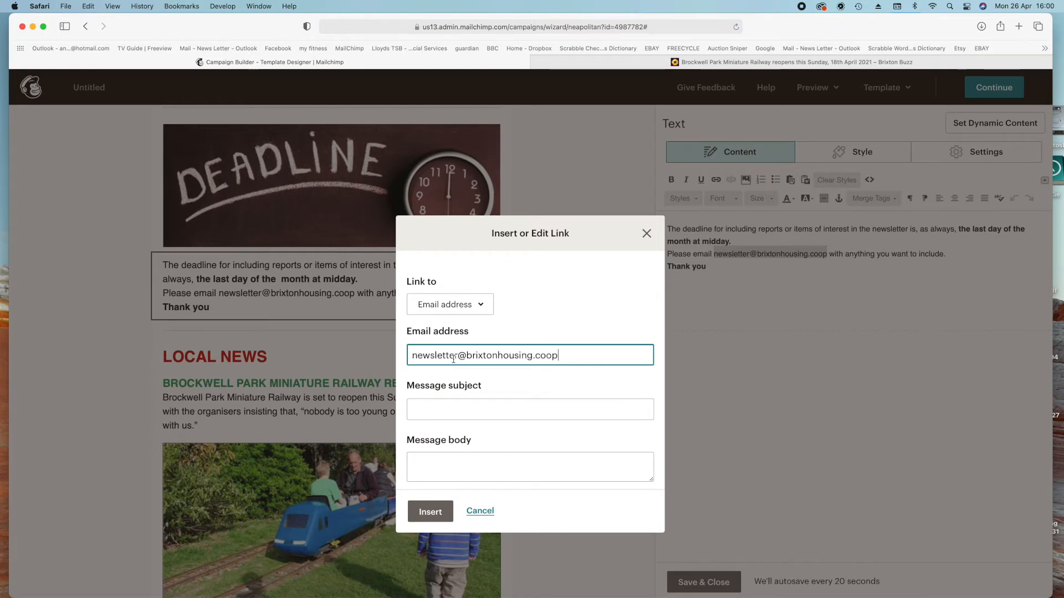
click(472, 409)
text(N)
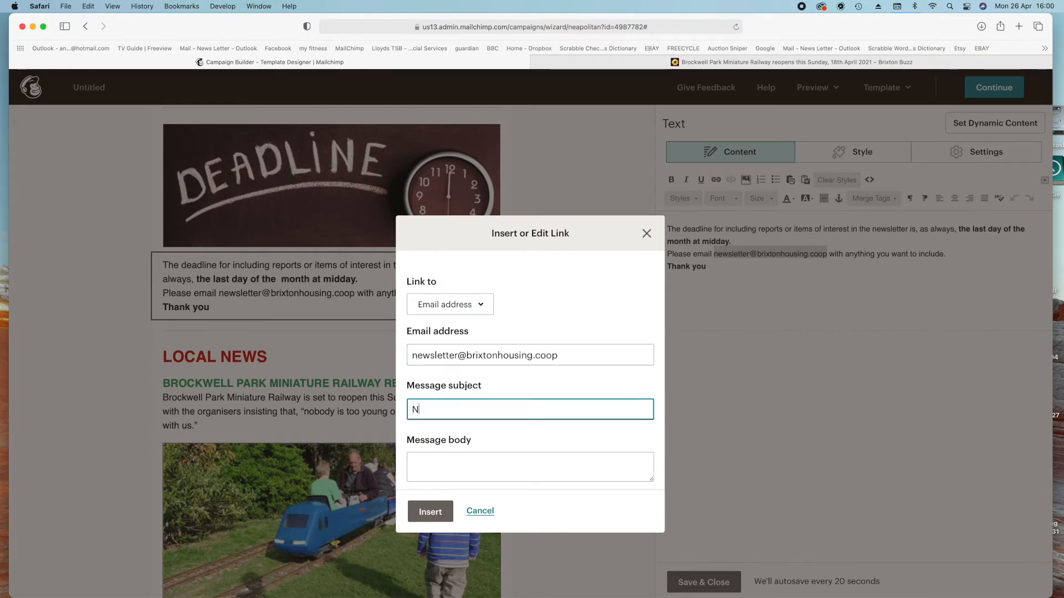
text(ewsletter report)
click(438, 511)
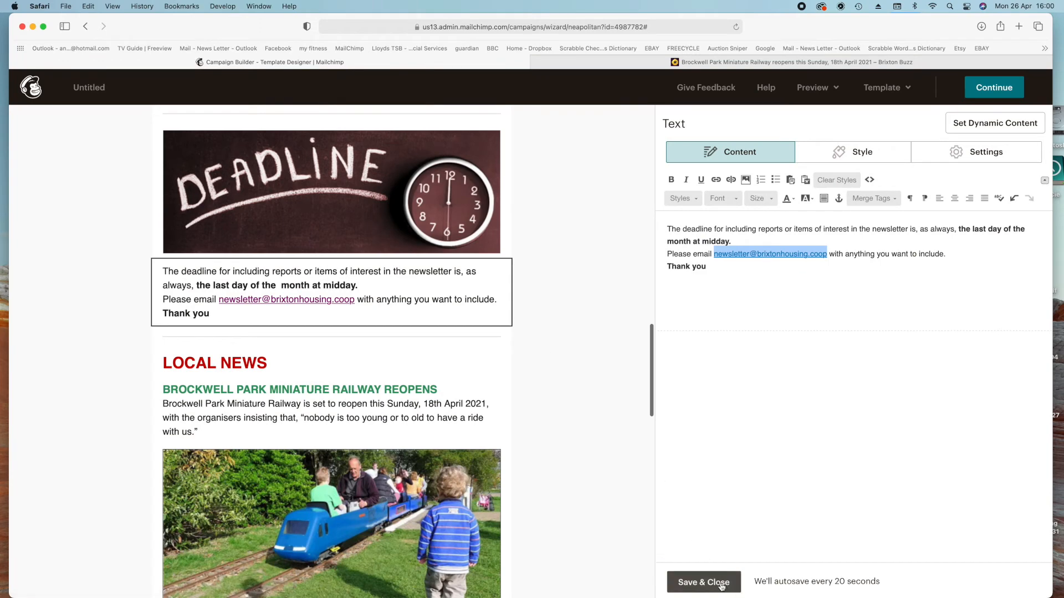
click(720, 583)
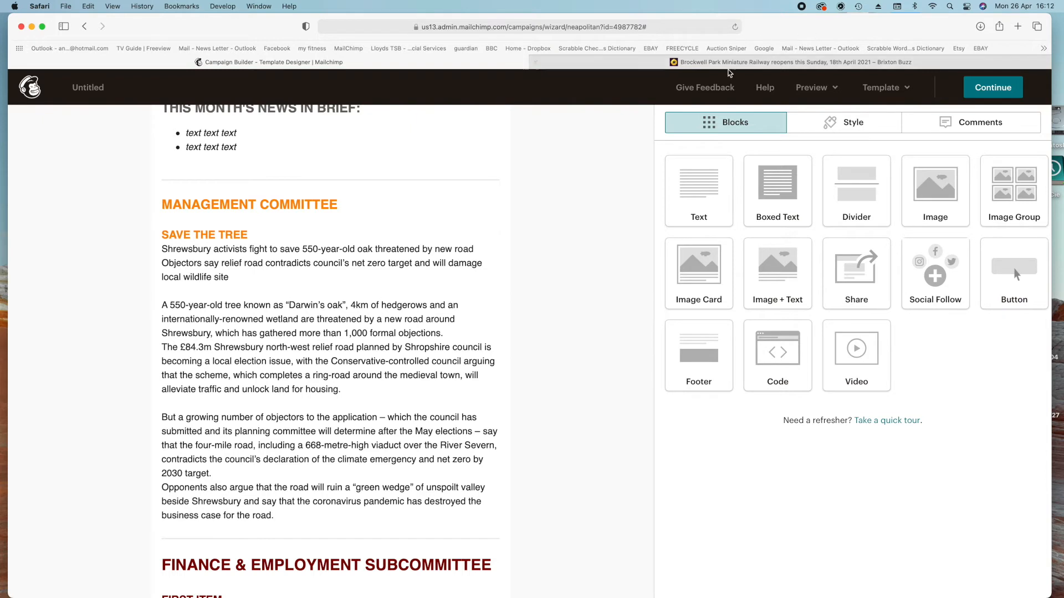
Step: Replace the "SAVE THE TREE" article text from "A 550-year-old tree" onwards with "READ FULL ARTICLE HERE"
mouse_move(350, 290)
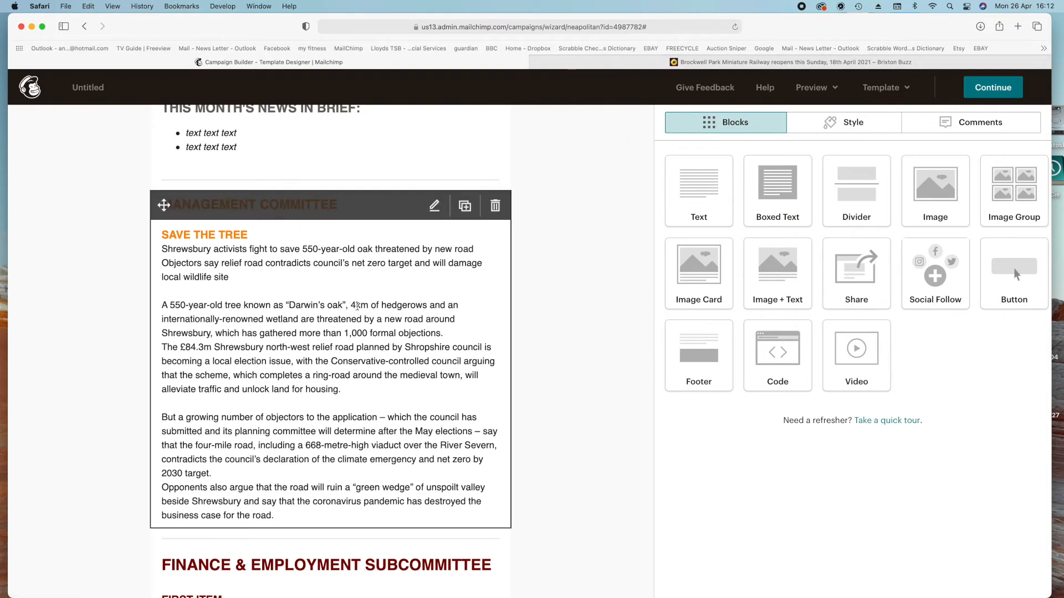
click(350, 317)
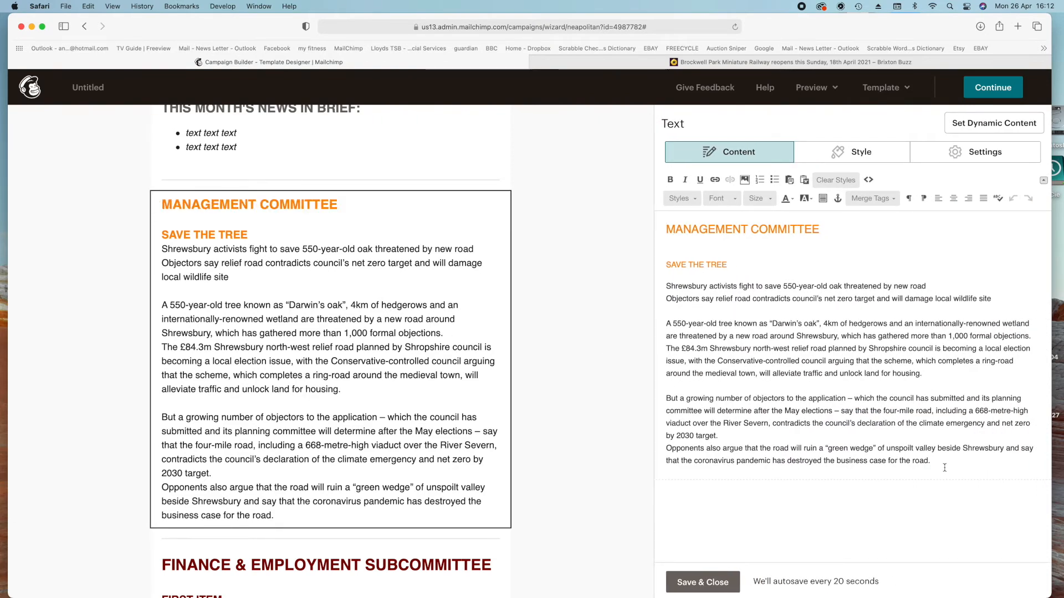
drag(944, 468, 665, 324)
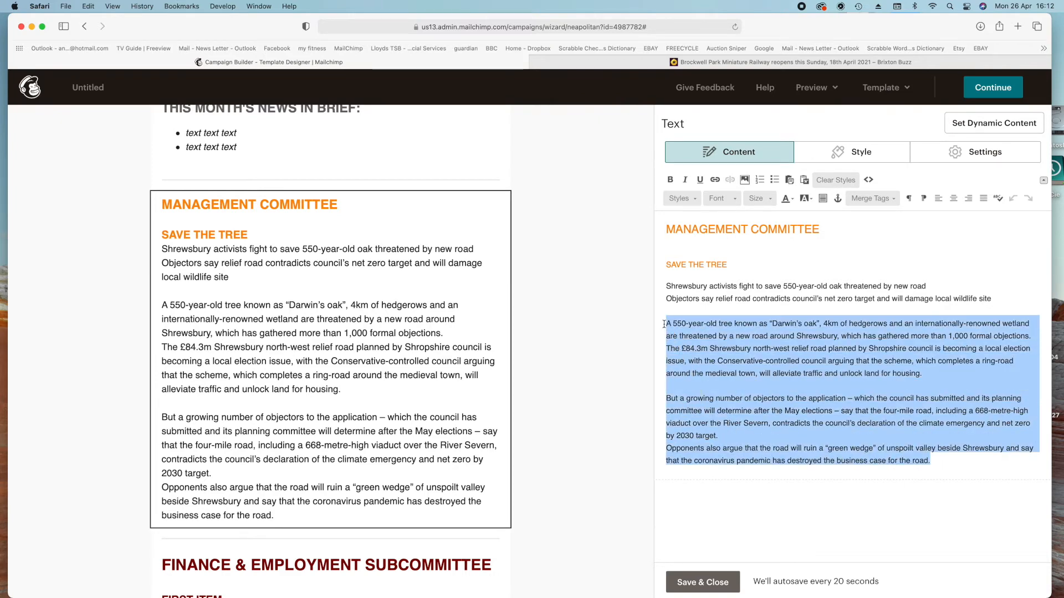
key(BackSpace)
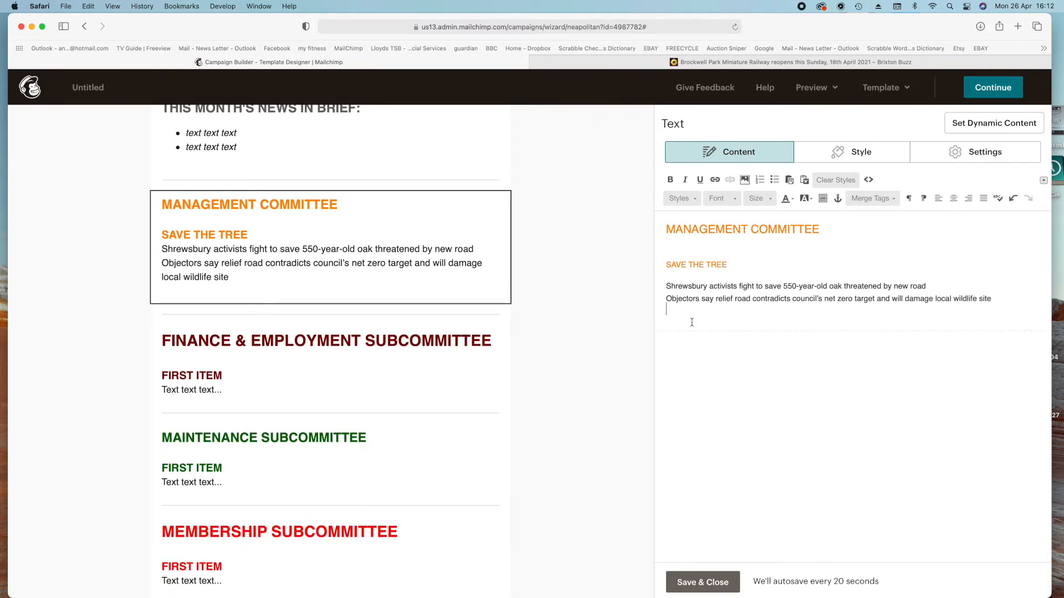
text(READ FULL ARTICLE HERE)
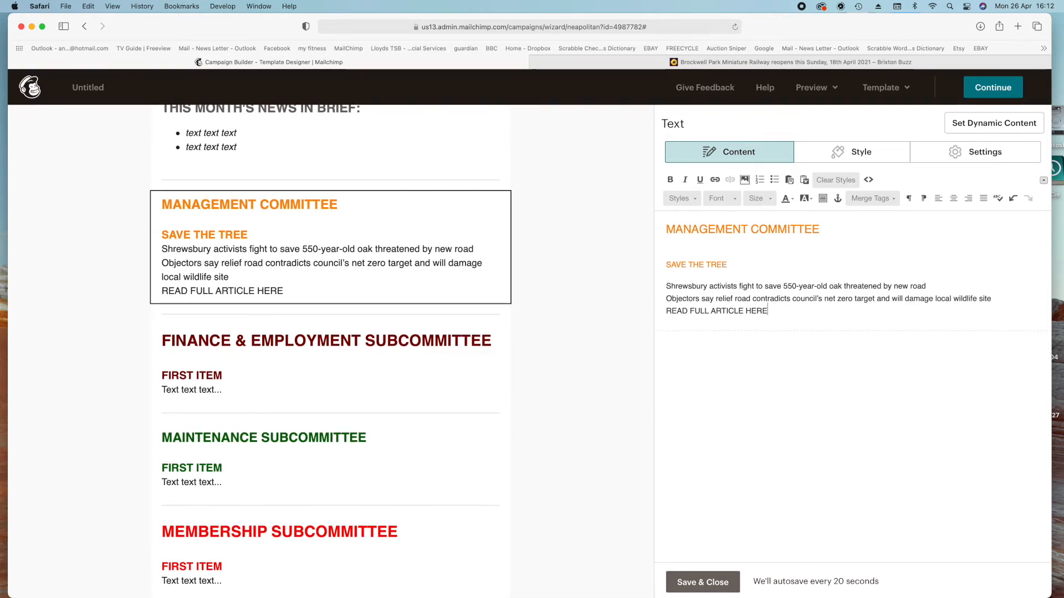
Step: Link "READ FULL ARTICLE HERE" to the file Save the tree.pdf, uploaded from the Desktop folder, and save the text block
shift+click(665, 312)
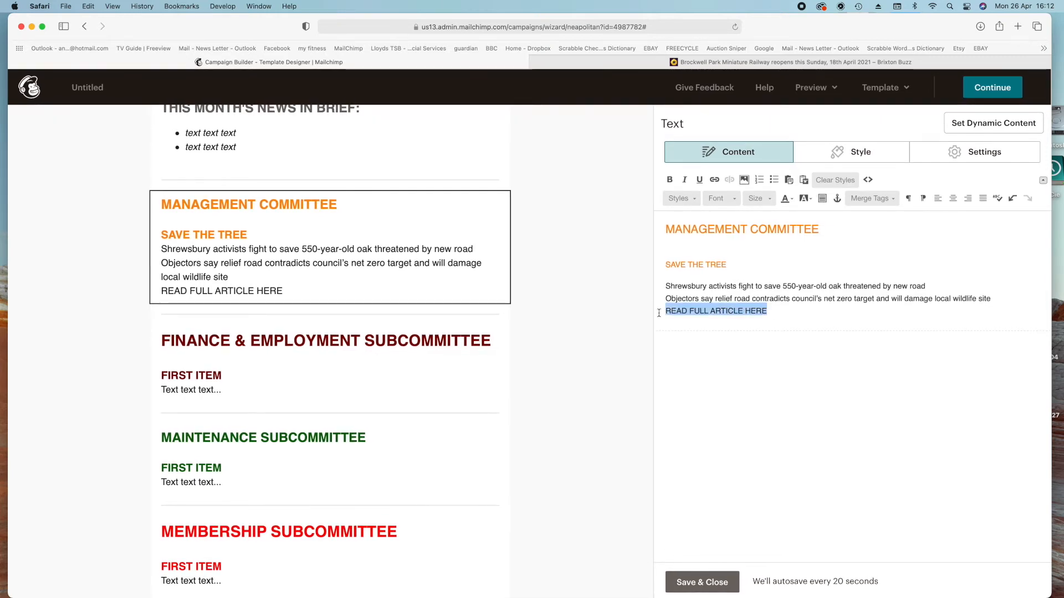
click(714, 180)
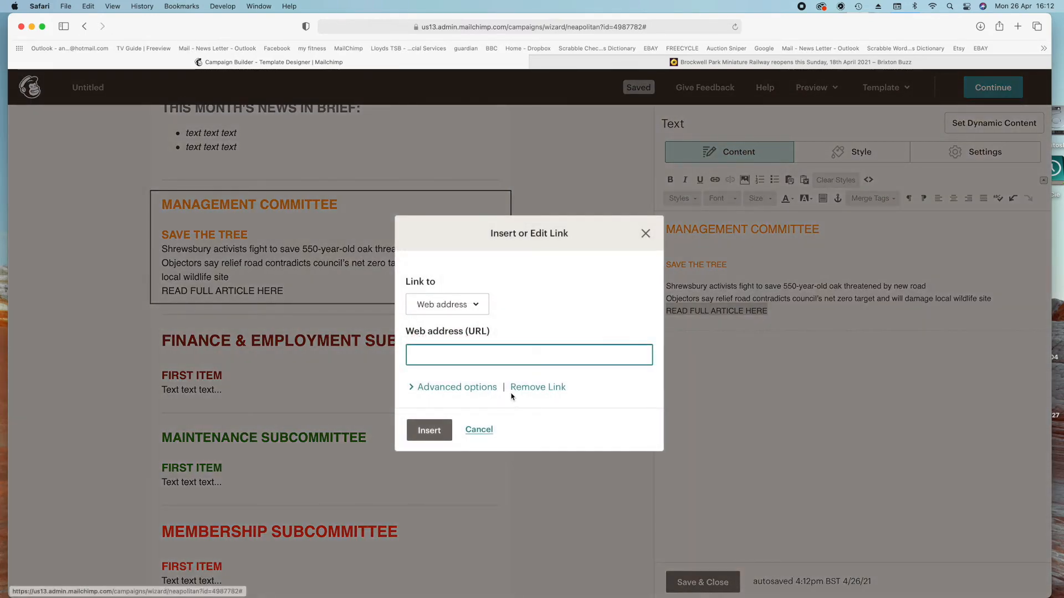
click(469, 304)
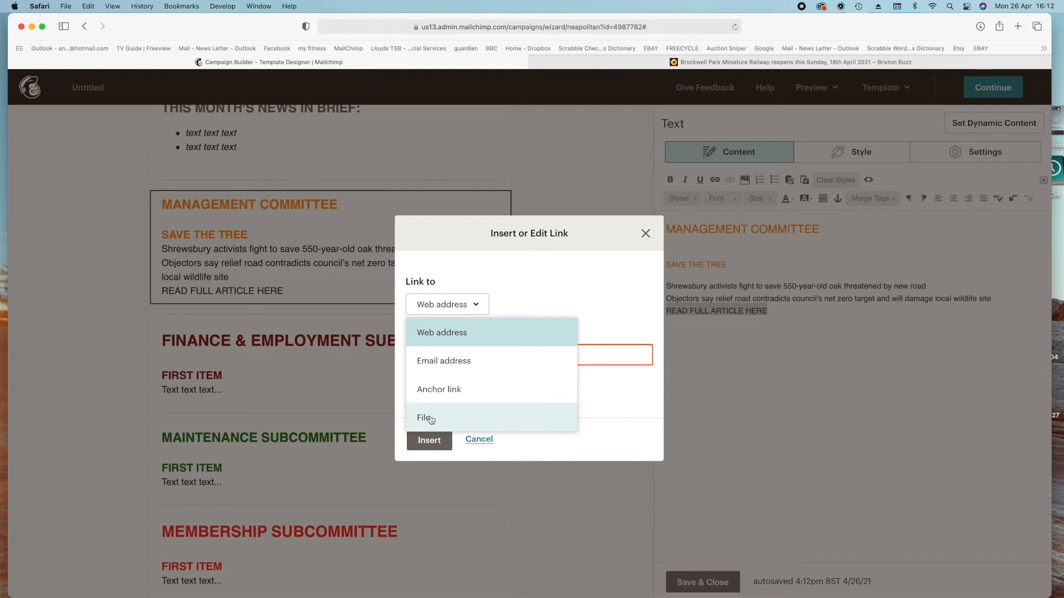
click(431, 420)
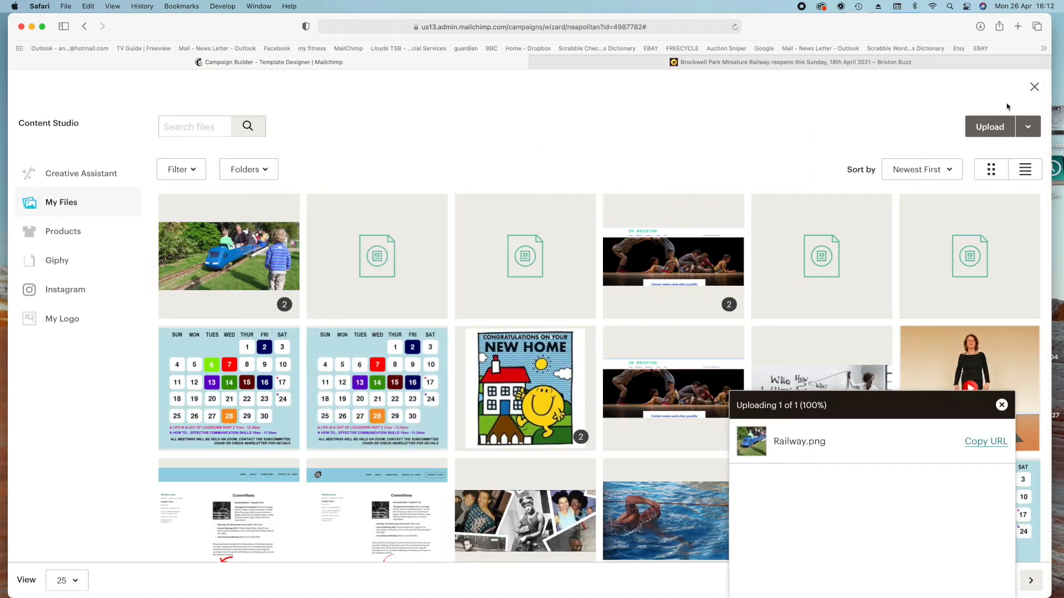
click(990, 127)
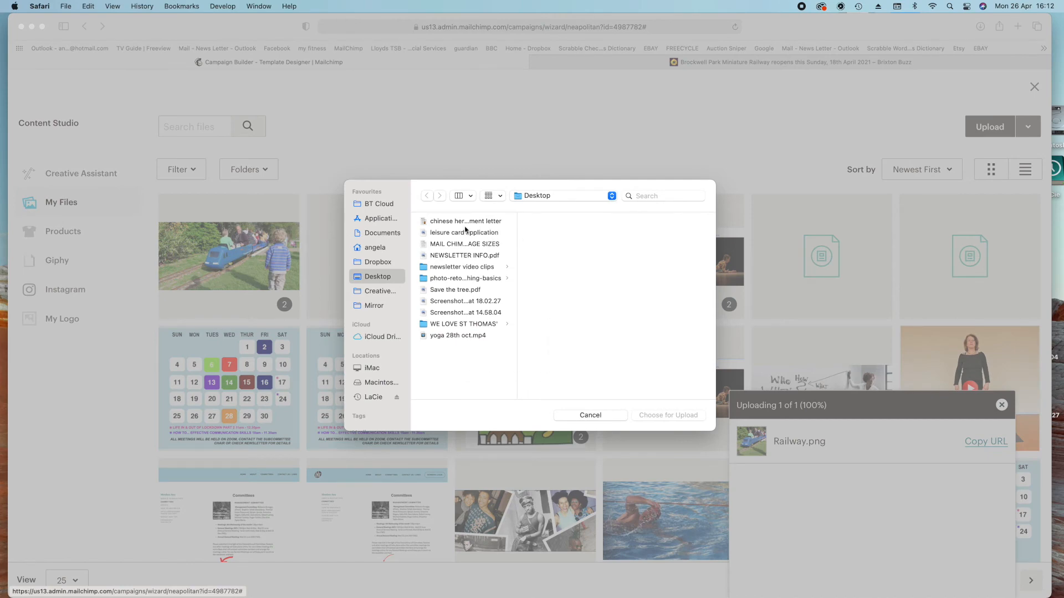
click(455, 290)
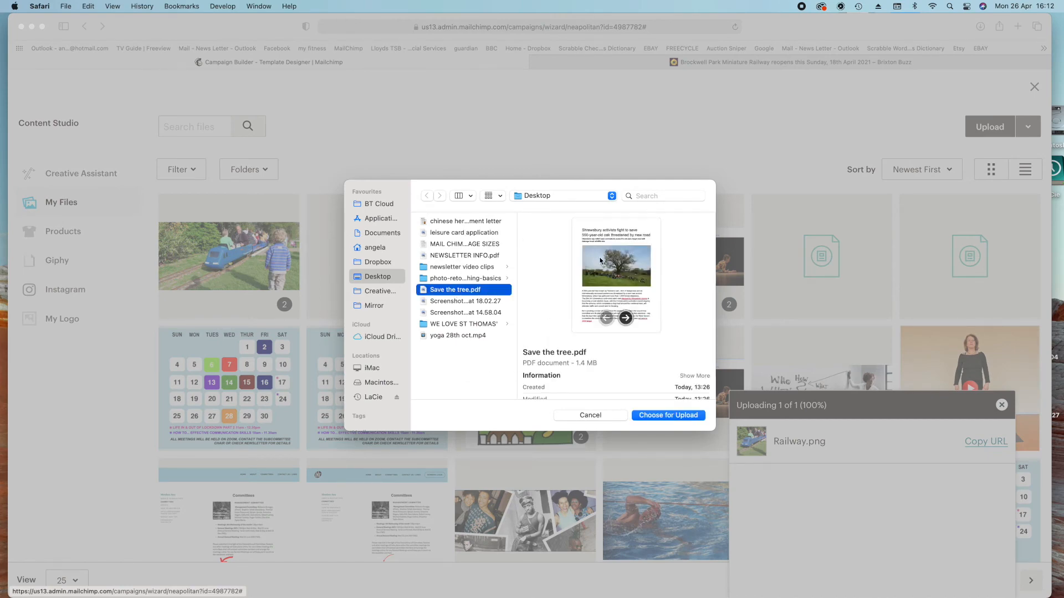
click(667, 416)
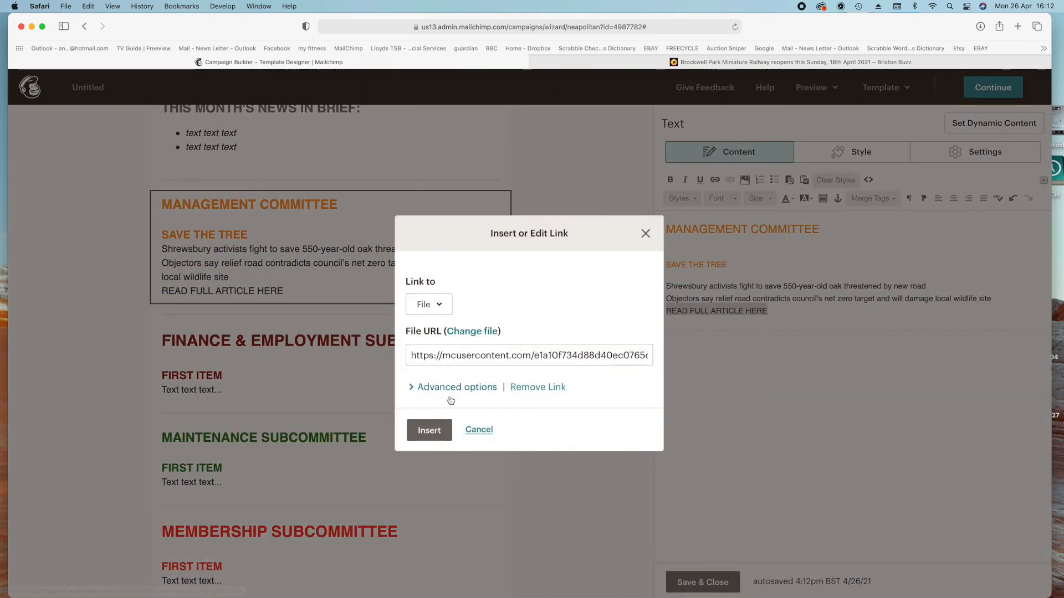
click(428, 430)
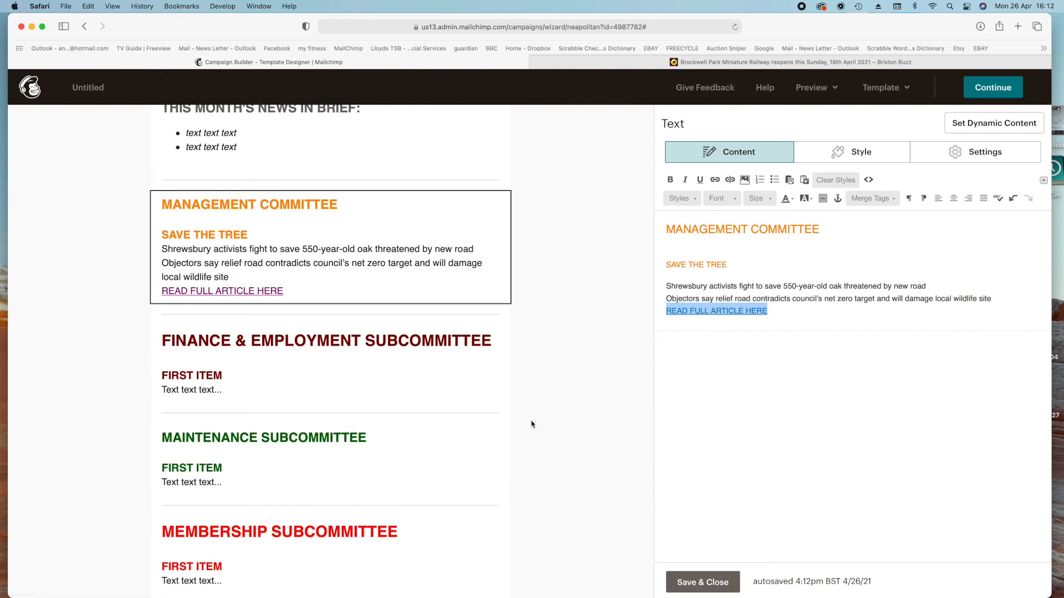
click(693, 583)
Step: Enter preview mode and test the "READ FULL ARTICLE HERE" link, looking through the PDF and closing it
scroll(588, 420, down, 2)
scroll(588, 420, down, 3)
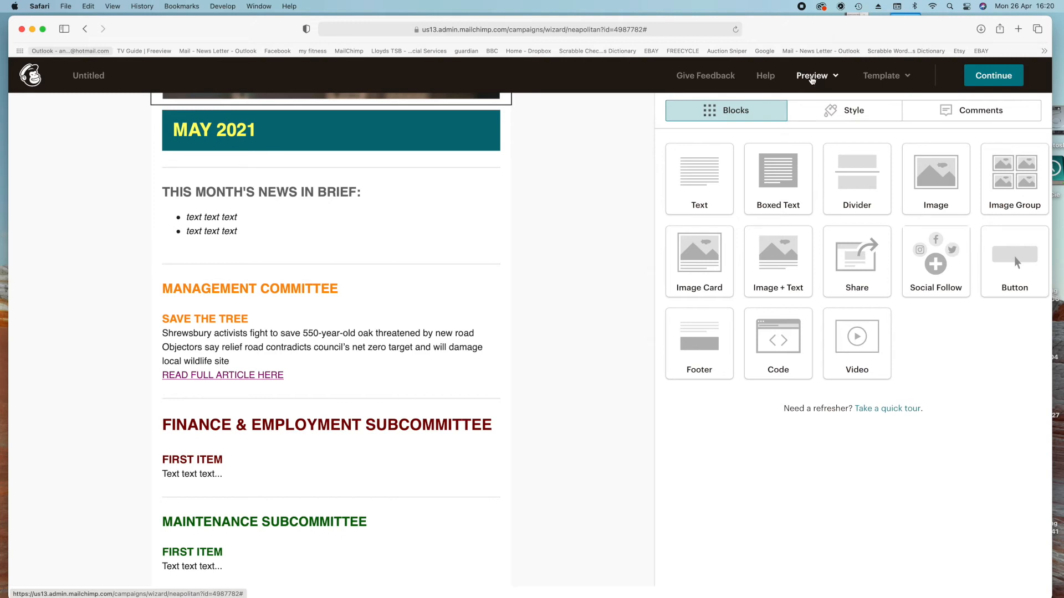
click(811, 76)
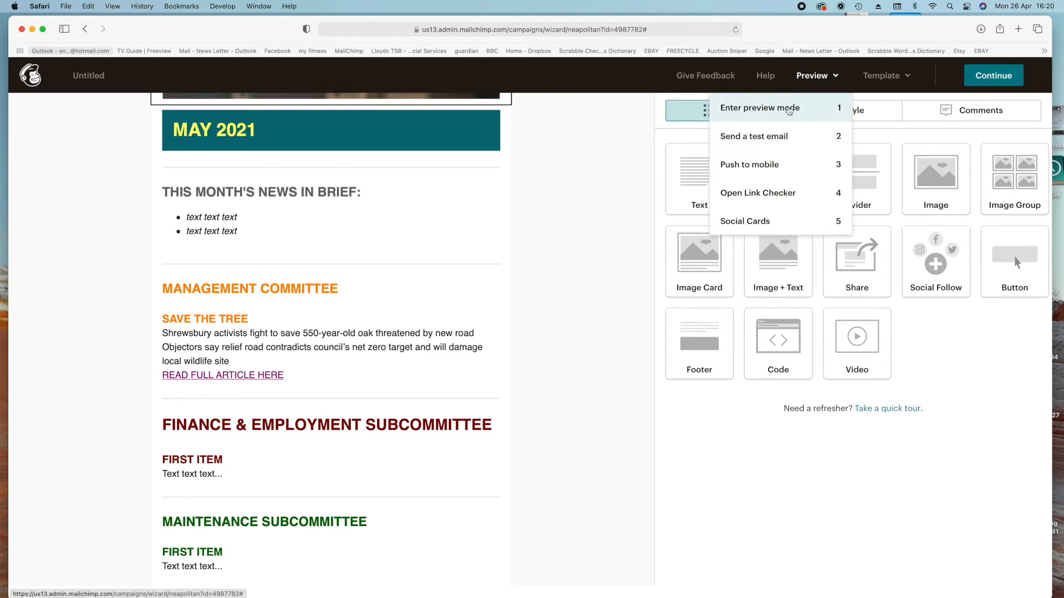
click(770, 109)
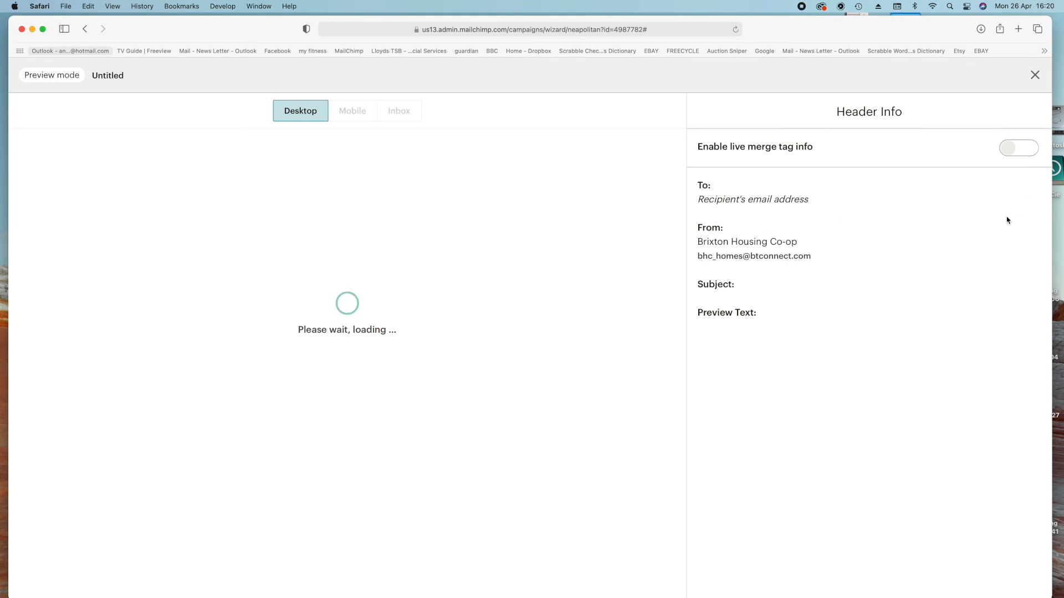
scroll(596, 227, down, 10)
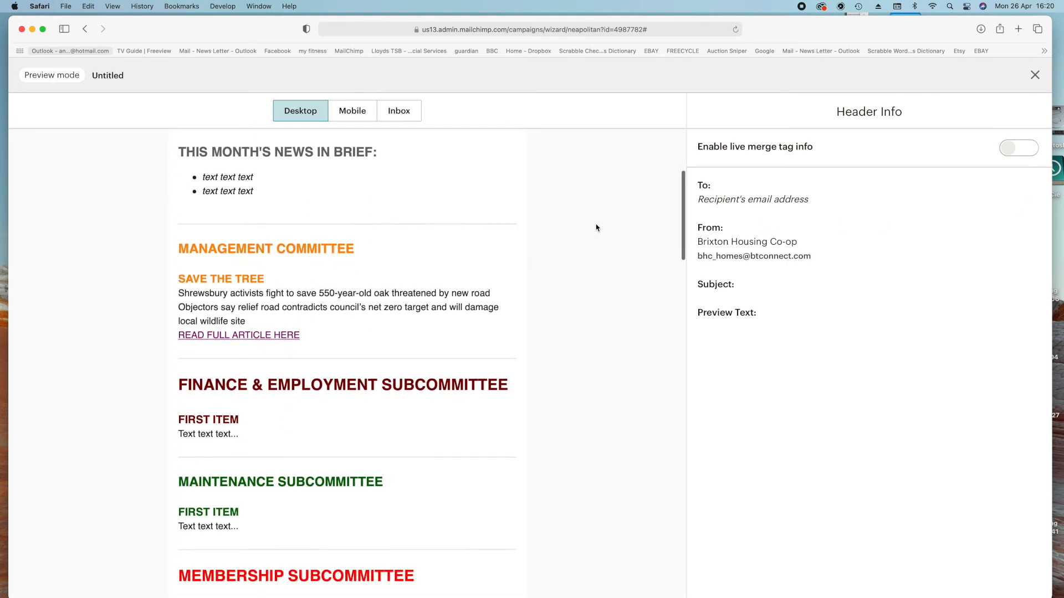
scroll(594, 228, up, 3)
scroll(594, 227, down, 3)
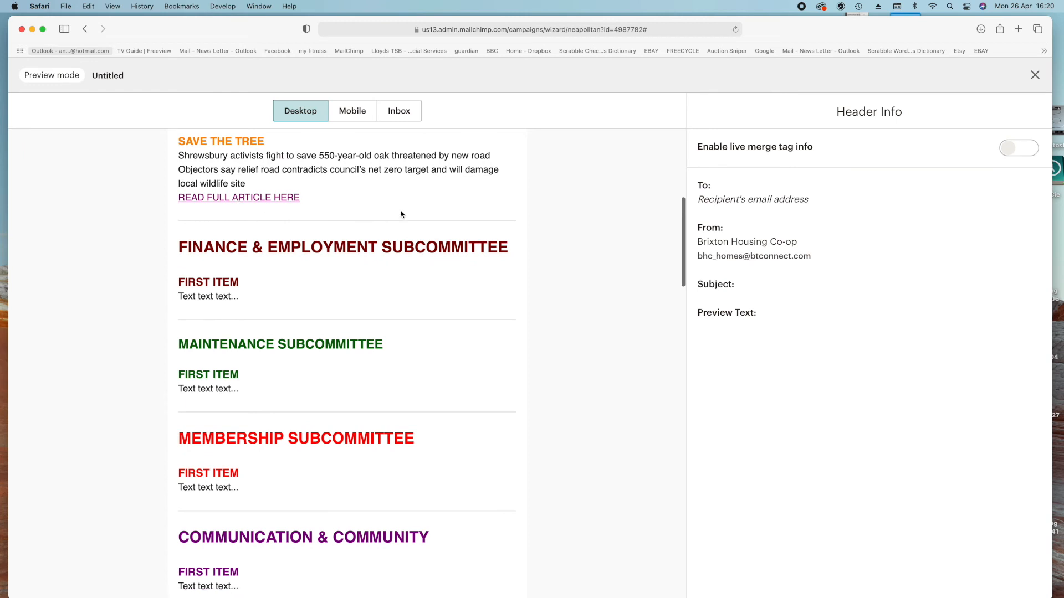
scroll(401, 214, up, 1)
click(241, 225)
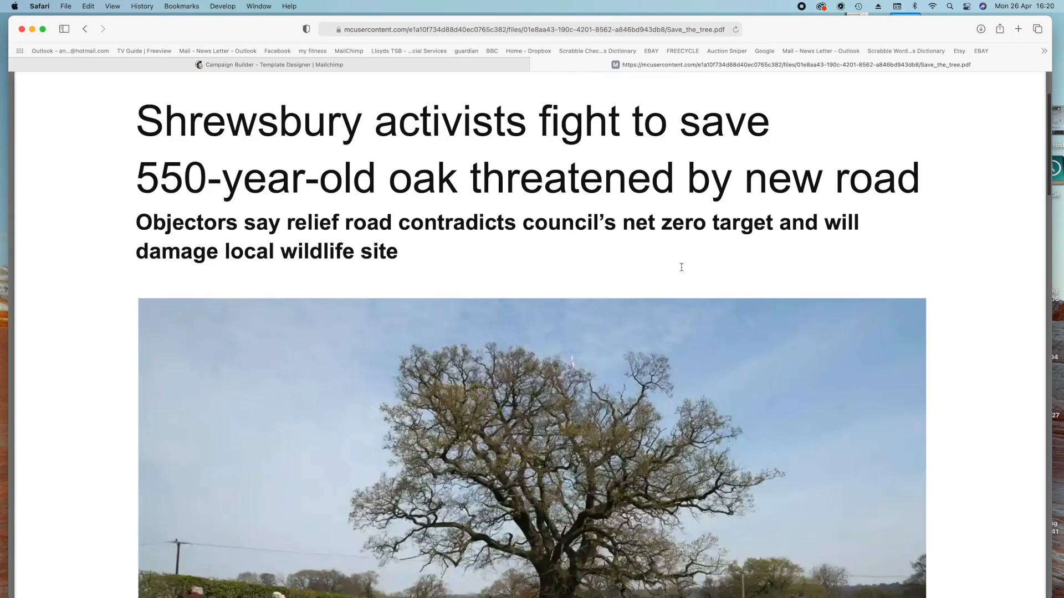
scroll(682, 267, down, 20)
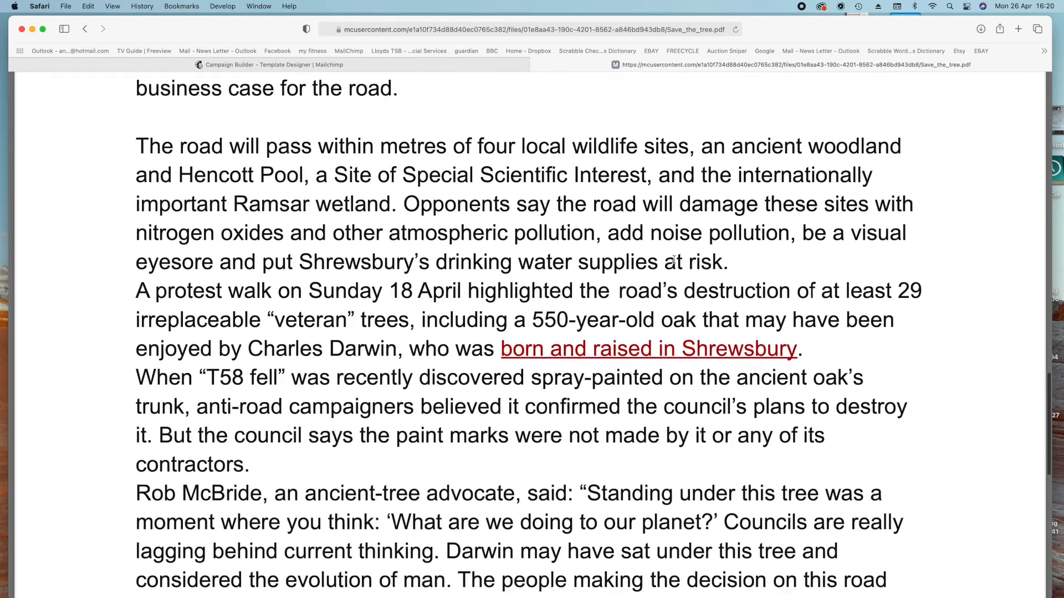
scroll(674, 261, down, 5)
key(super+w)
Step: Test the newsletter email link in the deadline section of the preview and discard the unsent message without saving a draft
scroll(399, 318, down, 10)
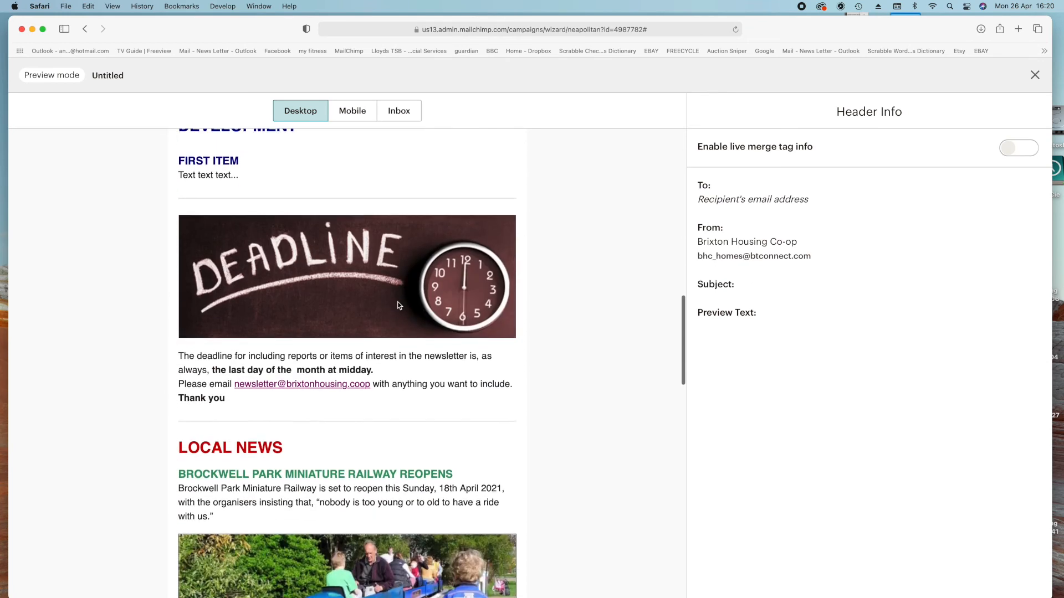
click(337, 388)
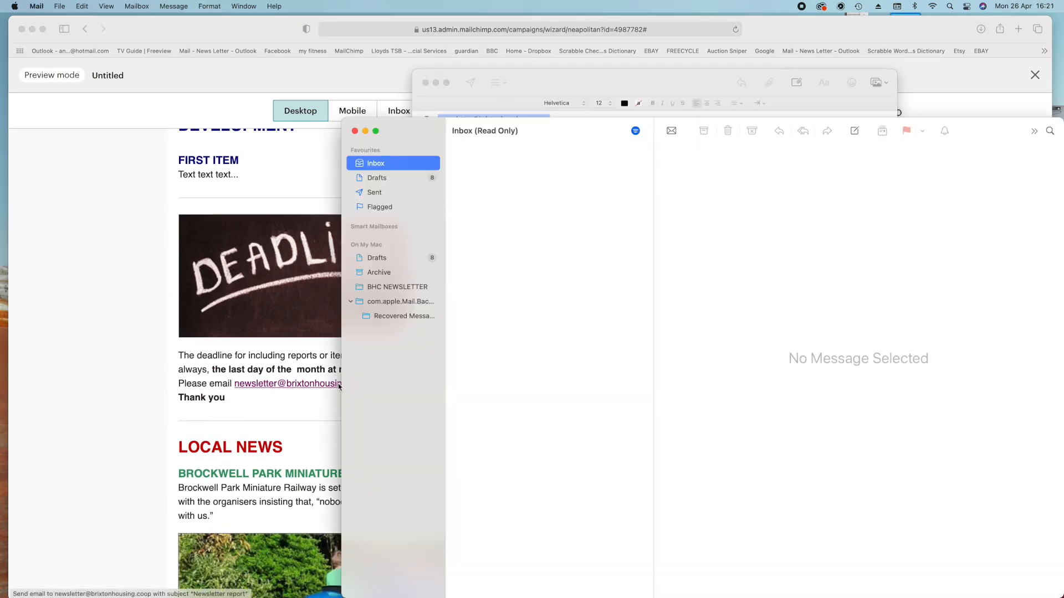
click(356, 131)
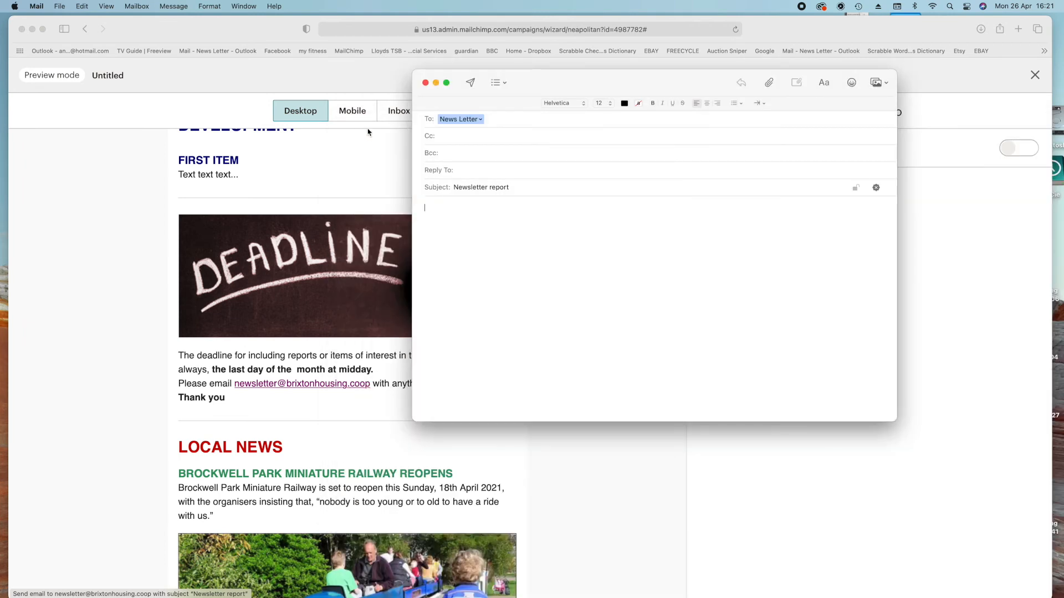
click(425, 83)
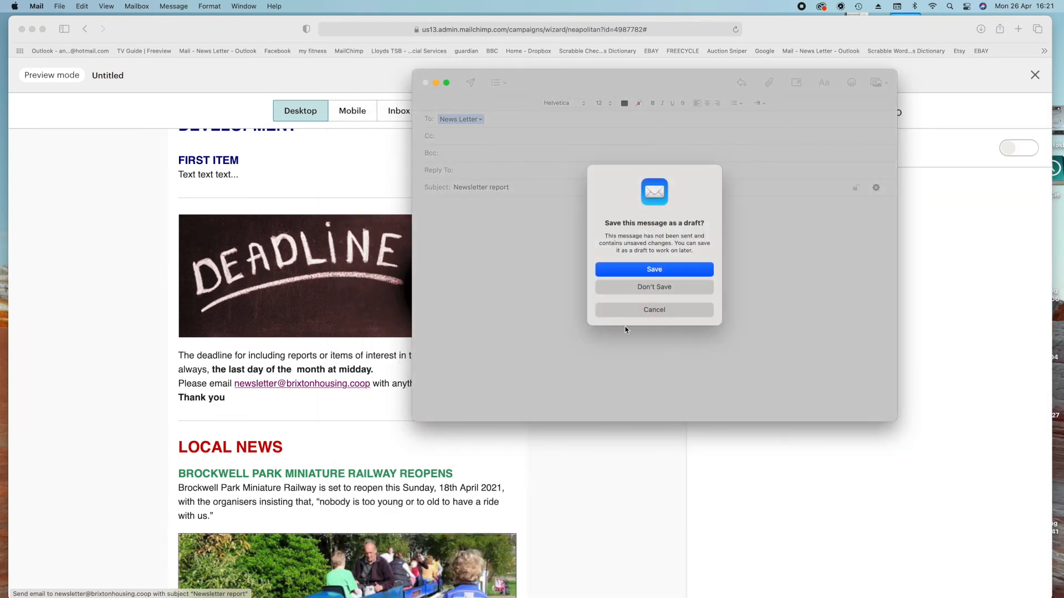
click(650, 286)
Step: Test the web links on the railway image and "READ MORE" in the local news section, closing each opened article
scroll(553, 364, down, 5)
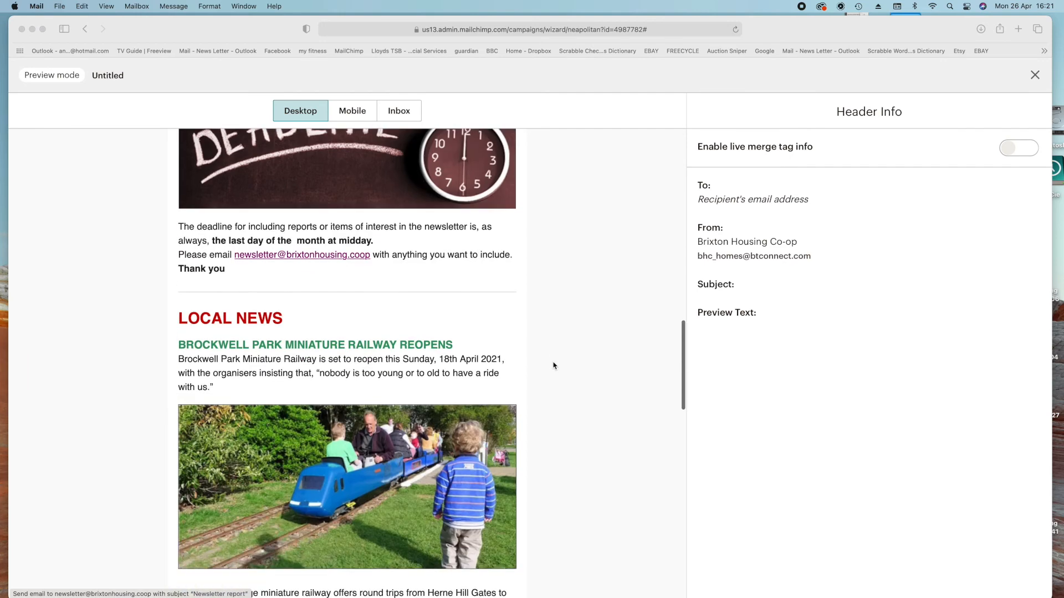
click(399, 332)
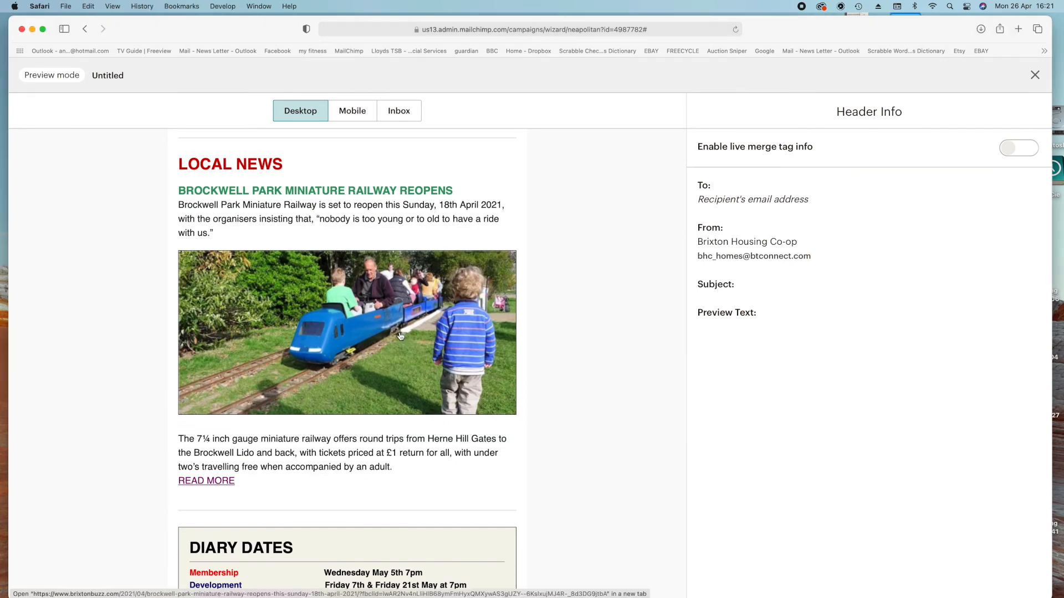
click(400, 334)
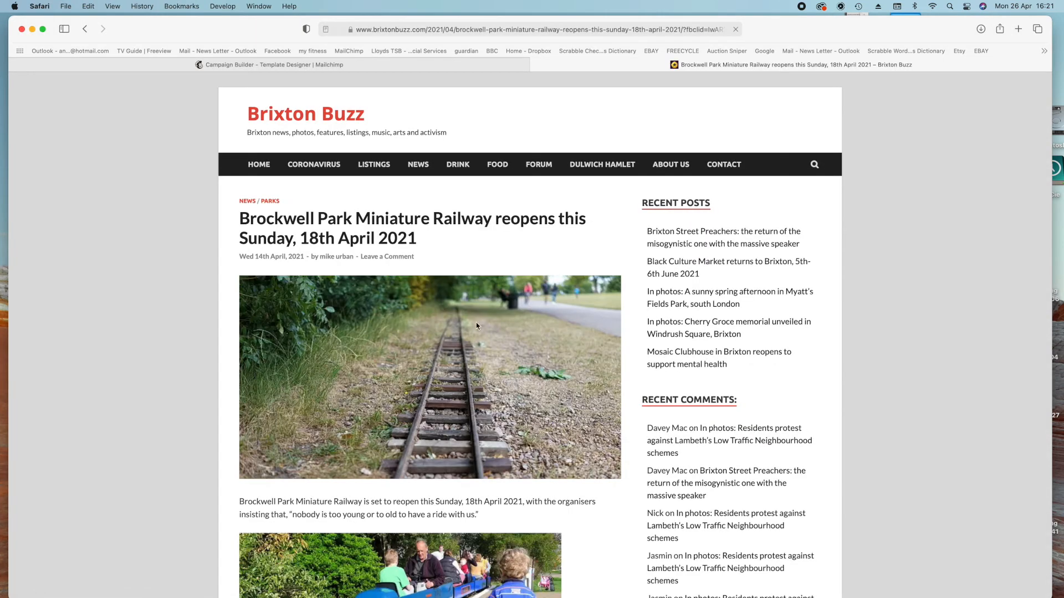
click(535, 65)
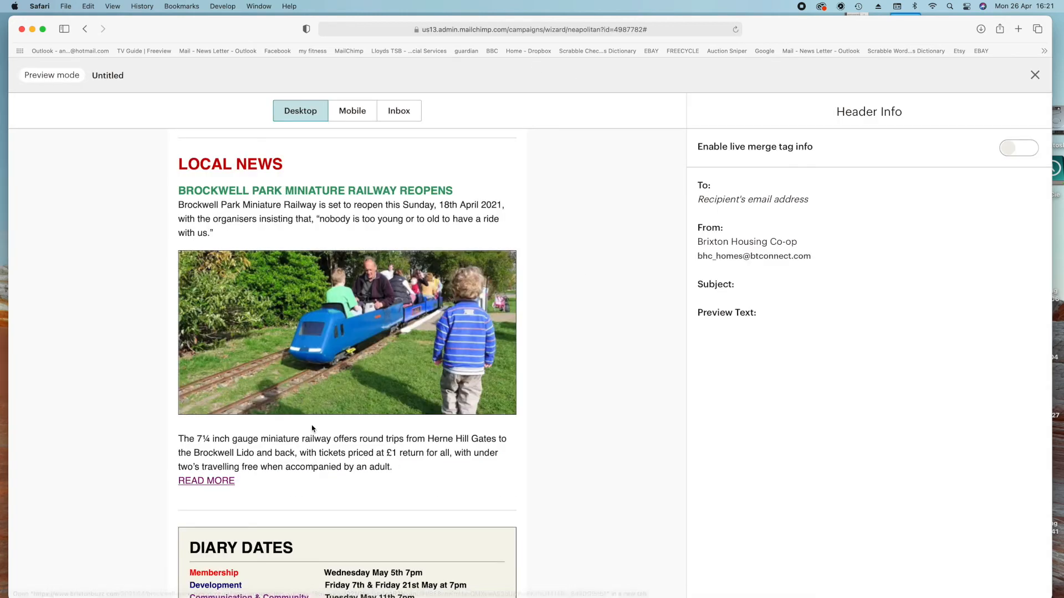
scroll(315, 433, down, 3)
click(216, 419)
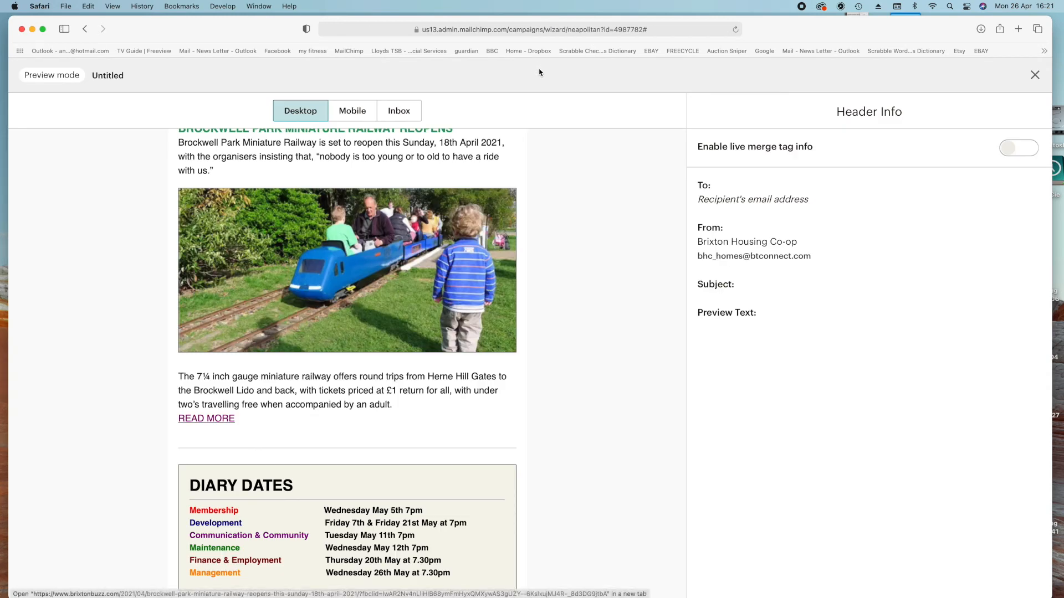
click(536, 65)
Step: Check the newsletter's mobile preview, test its "READ MORE" link to the railway article, and leave preview mode
scroll(590, 181, up, 20)
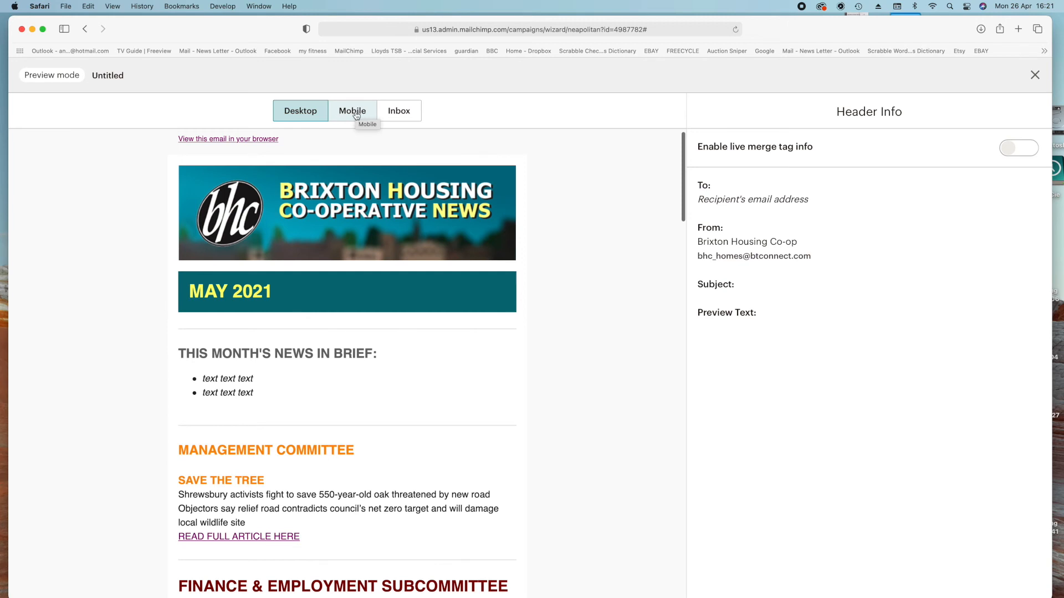
click(356, 114)
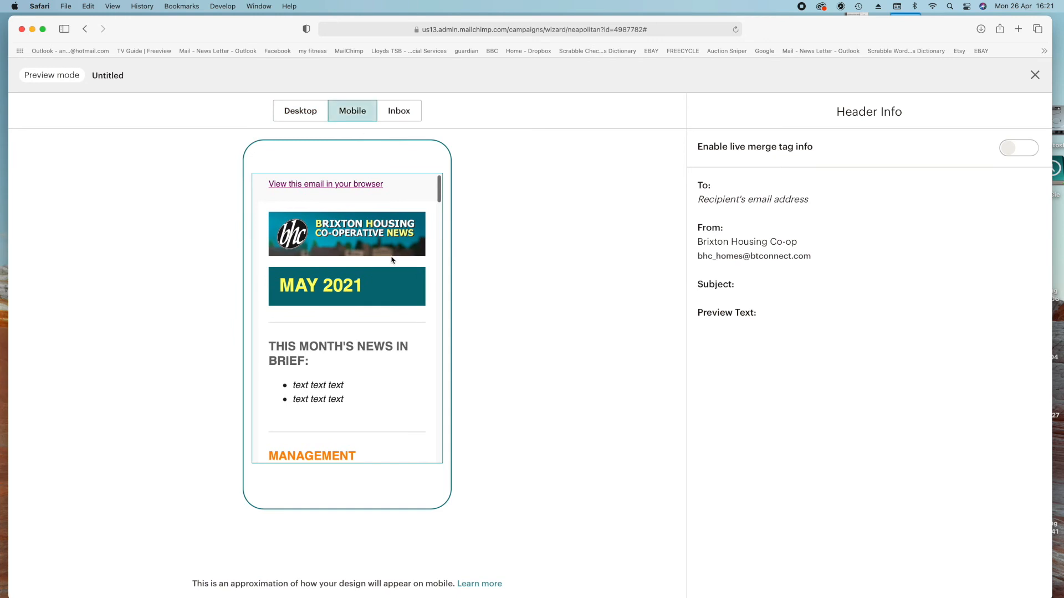
scroll(391, 260, down, 15)
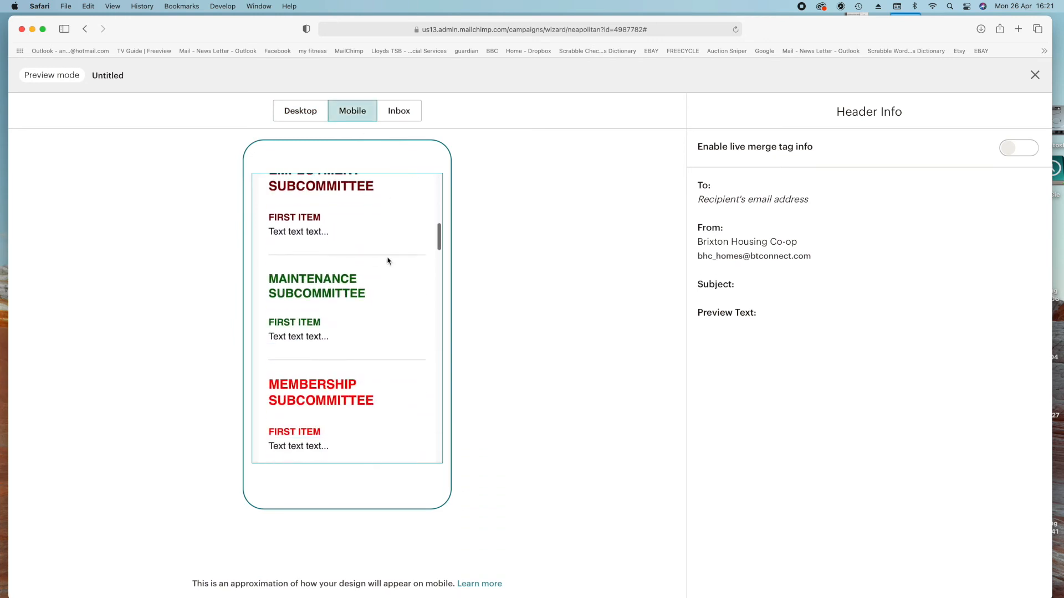
scroll(387, 260, down, 15)
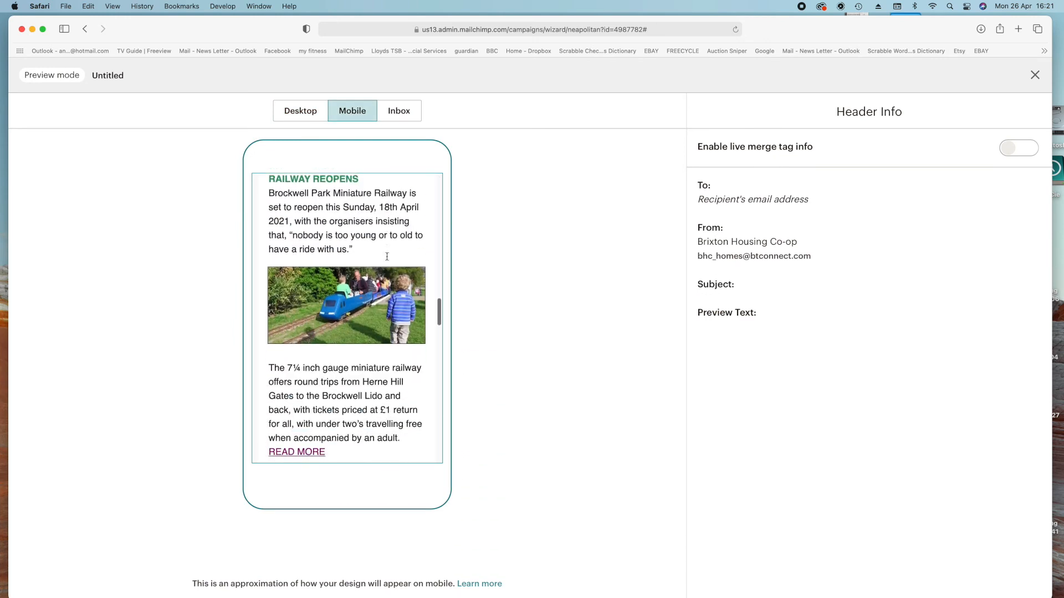
scroll(387, 257, down, 10)
scroll(386, 257, up, 7)
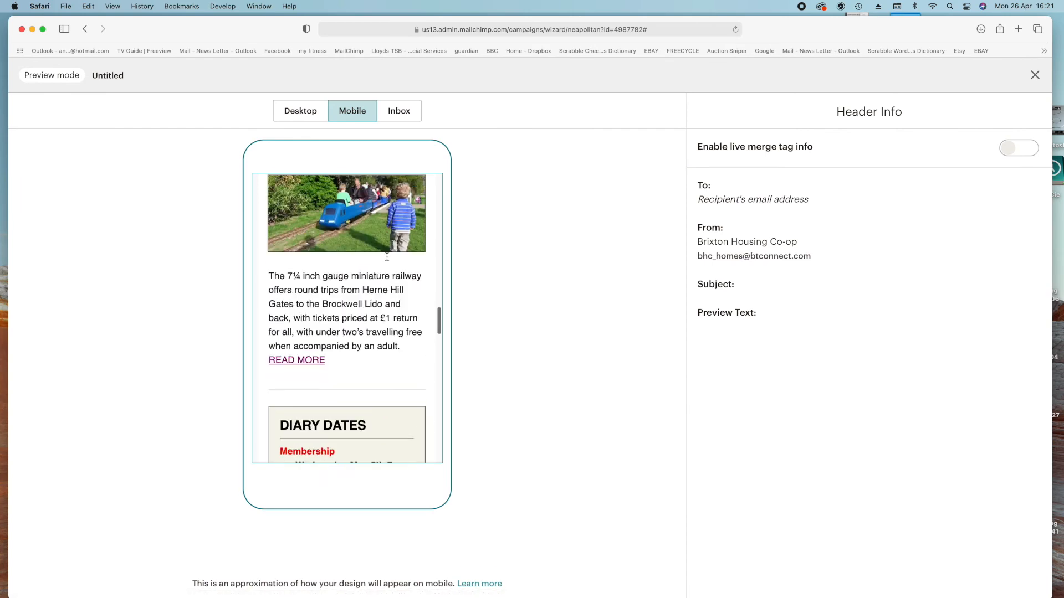
click(310, 360)
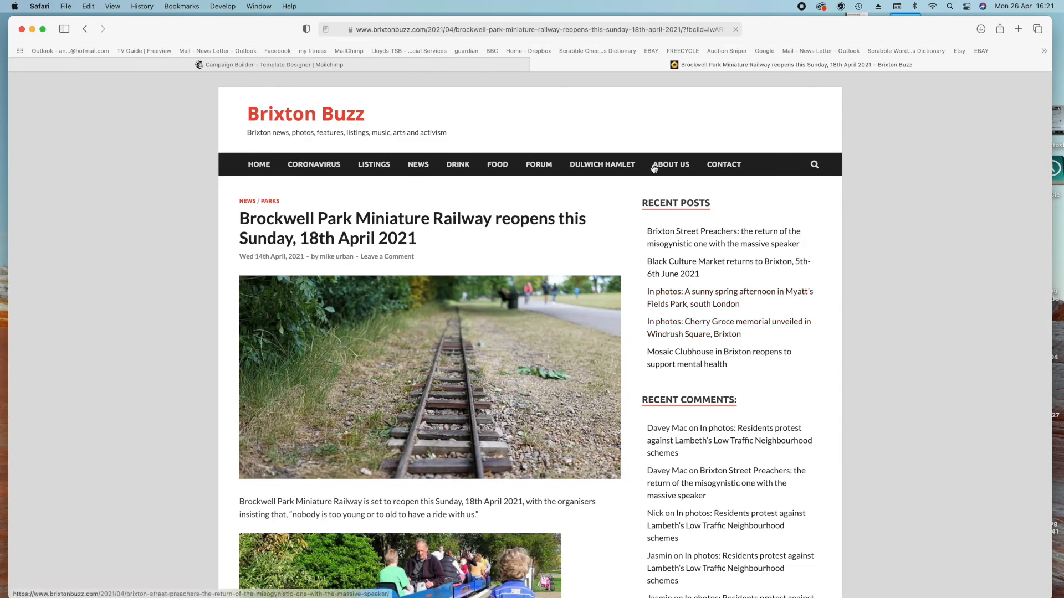
click(537, 65)
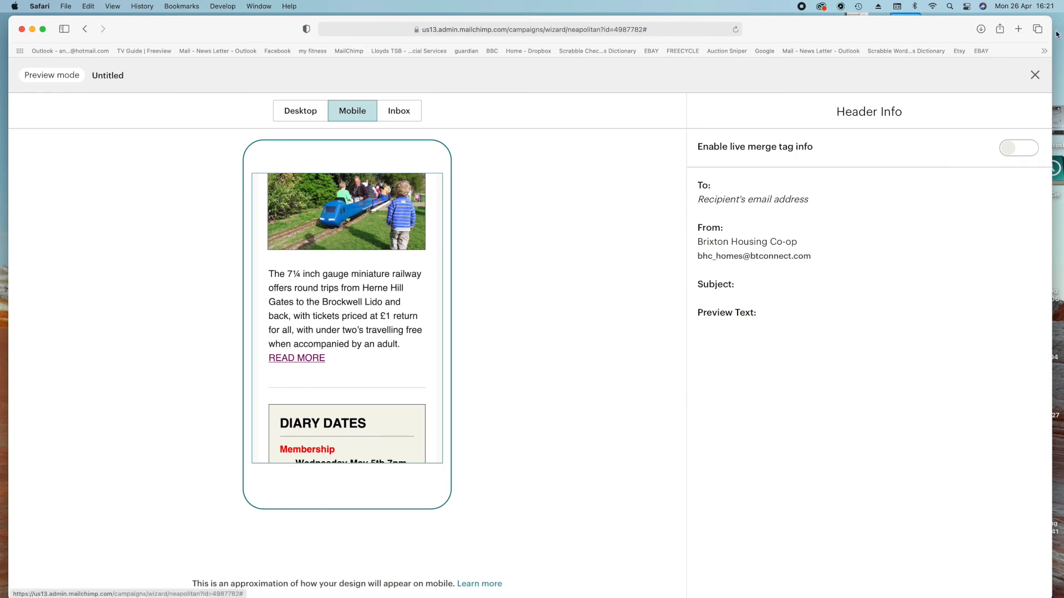
click(1034, 75)
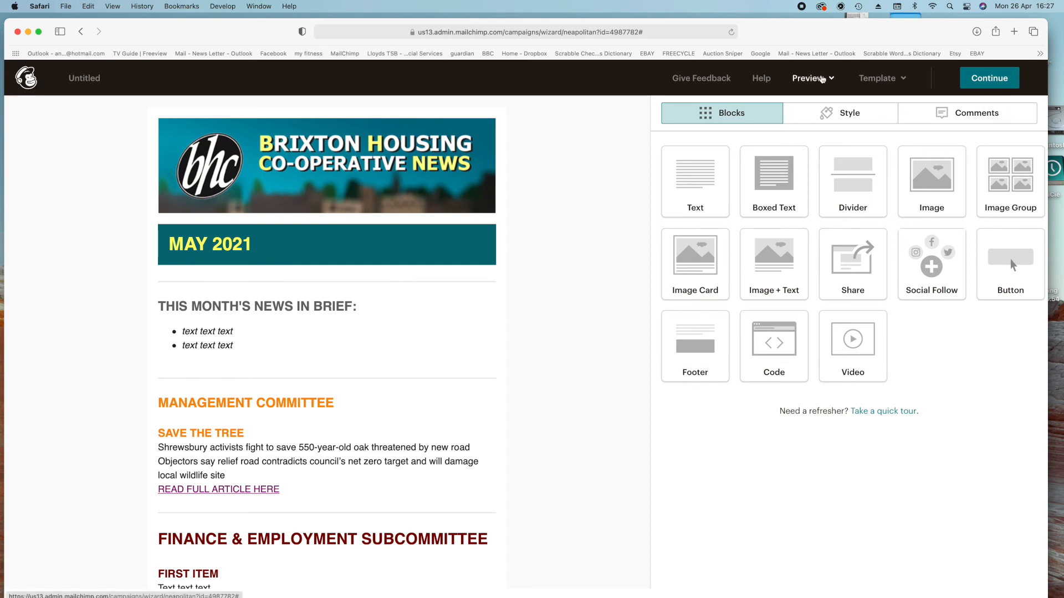
Step: Preview the newsletter again and open its browser version through the "View this email in your browser" link
click(822, 78)
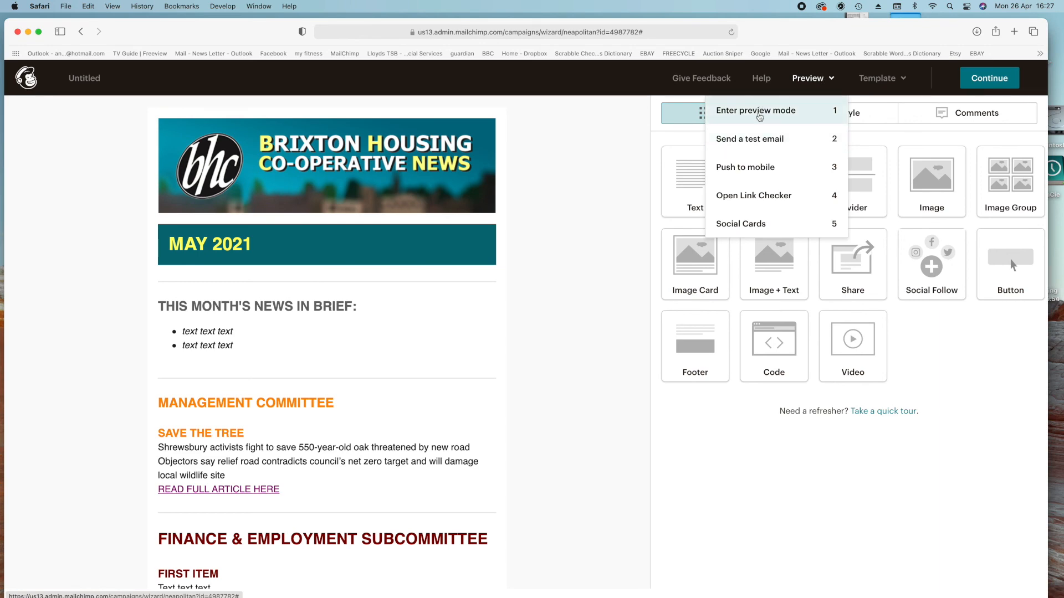
click(759, 116)
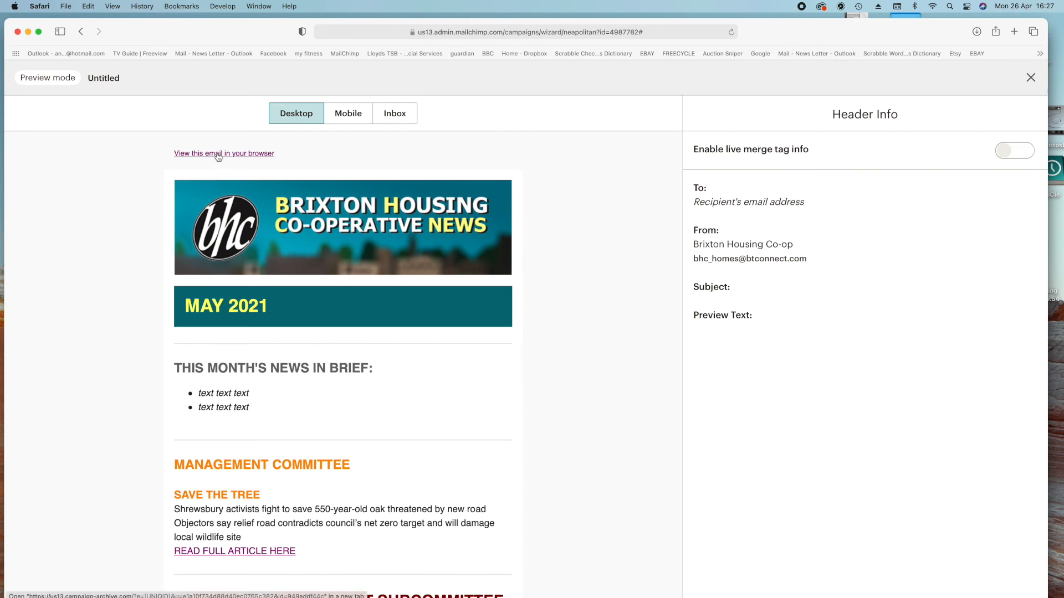
click(218, 155)
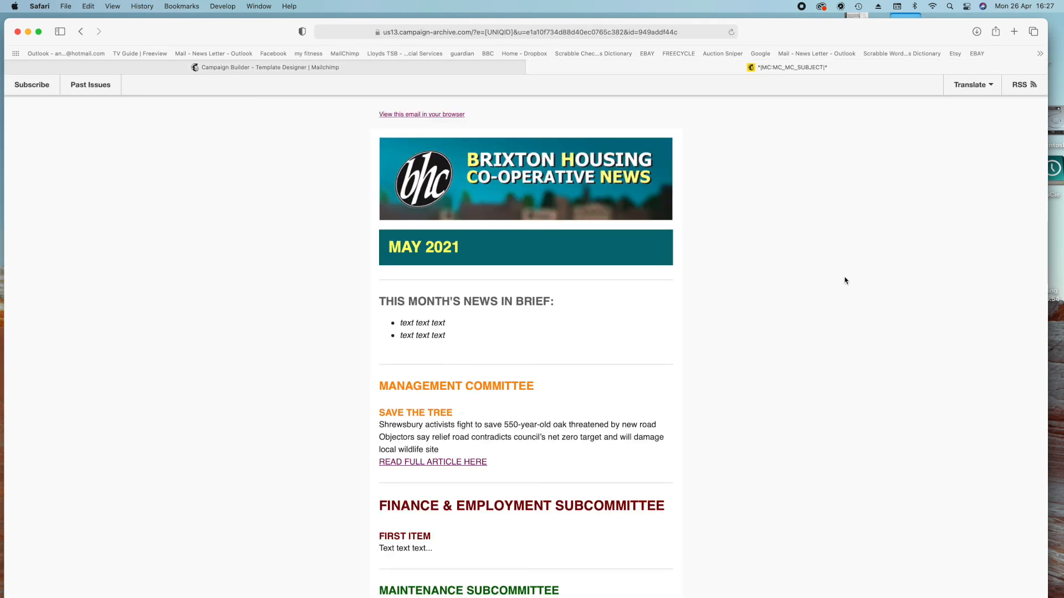
Step: Examine the newsletter's browser version, including its web address and the sections from the May 2021 header to the deadline notice
click(680, 32)
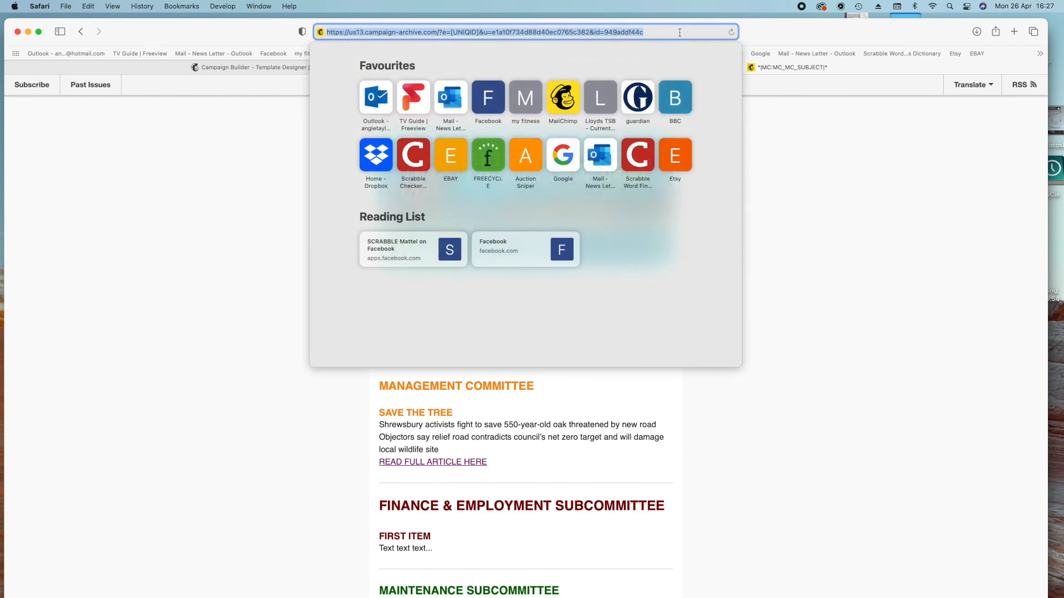
click(840, 267)
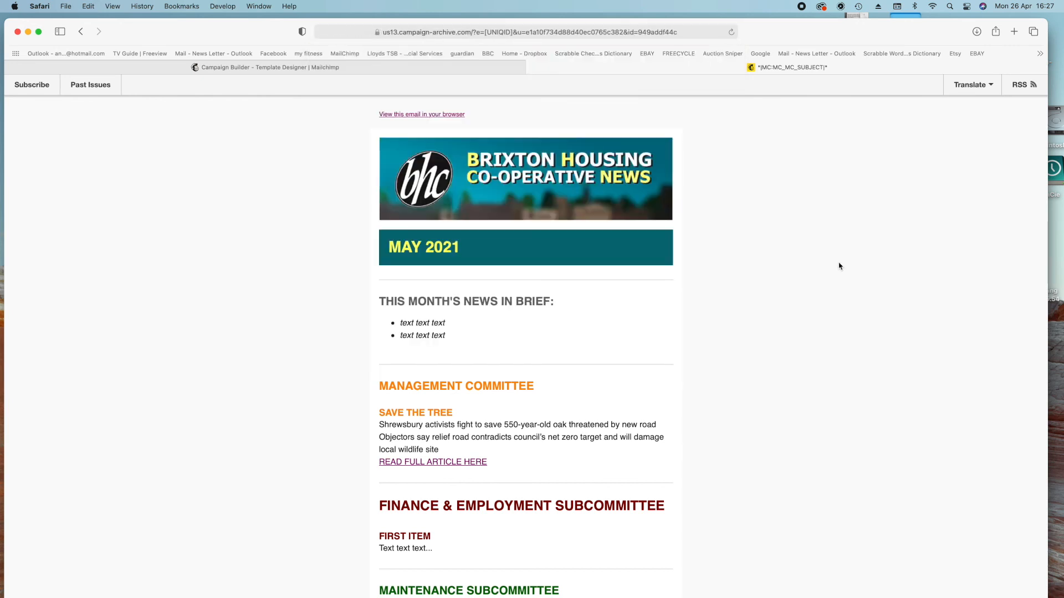
scroll(834, 268, down, 3)
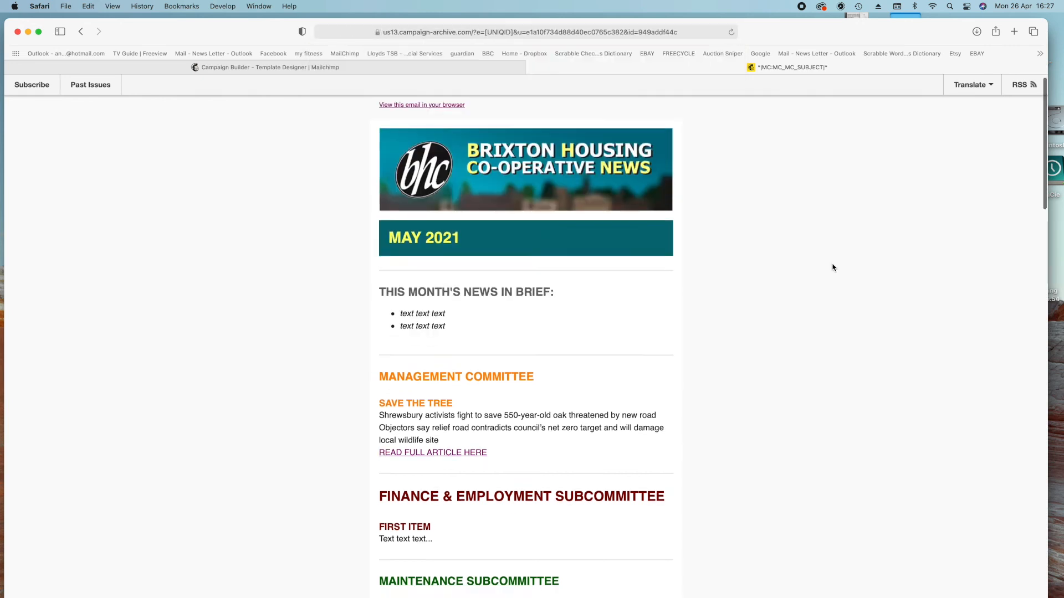
scroll(831, 267, down, 10)
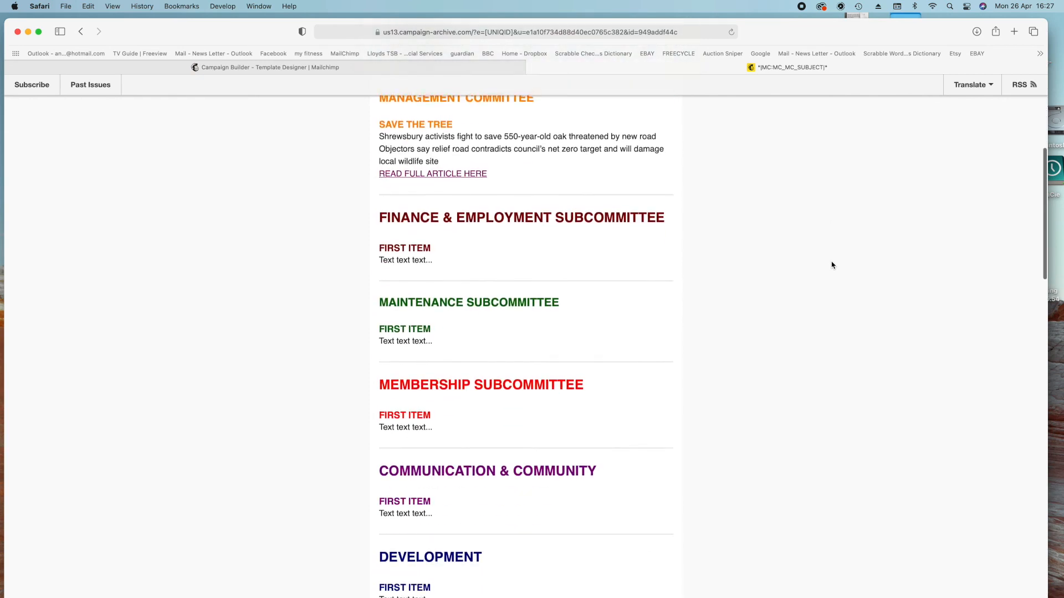
scroll(830, 264, down, 3)
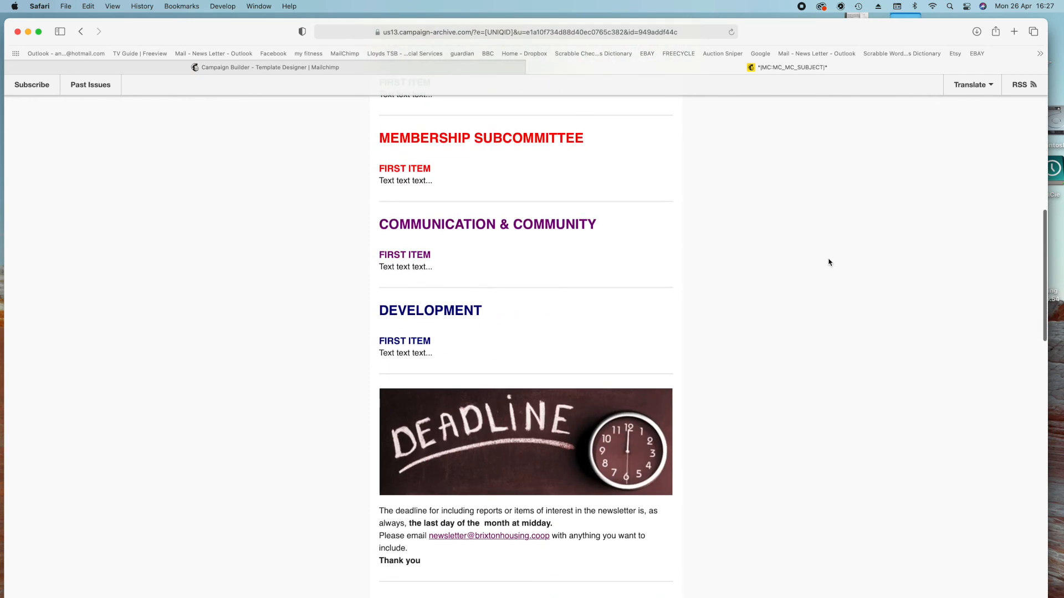
scroll(829, 263, up, 10)
scroll(829, 262, down, 2)
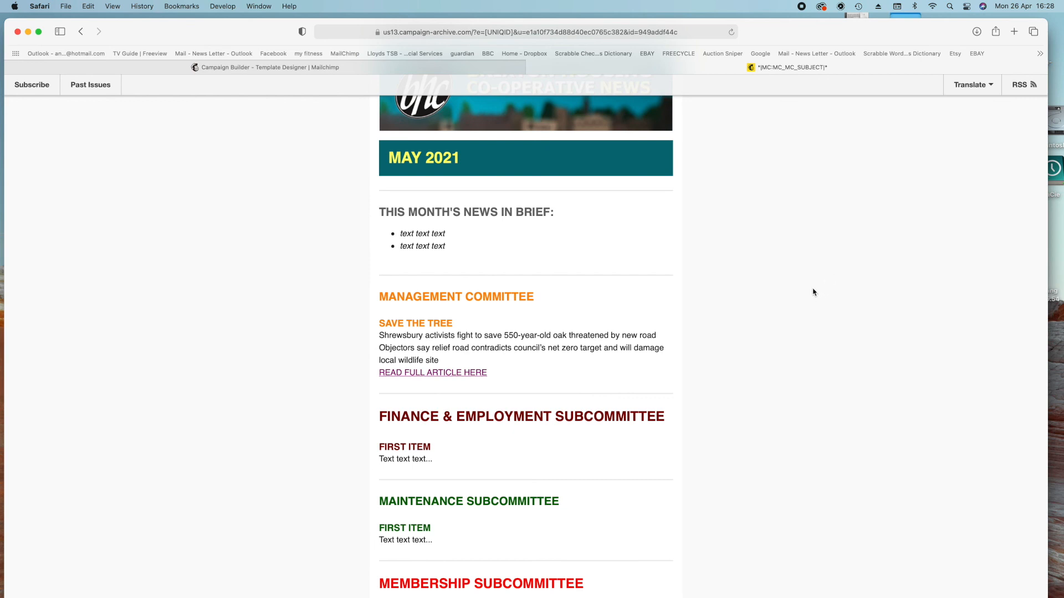
scroll(812, 298, down, 2)
scroll(812, 298, up, 5)
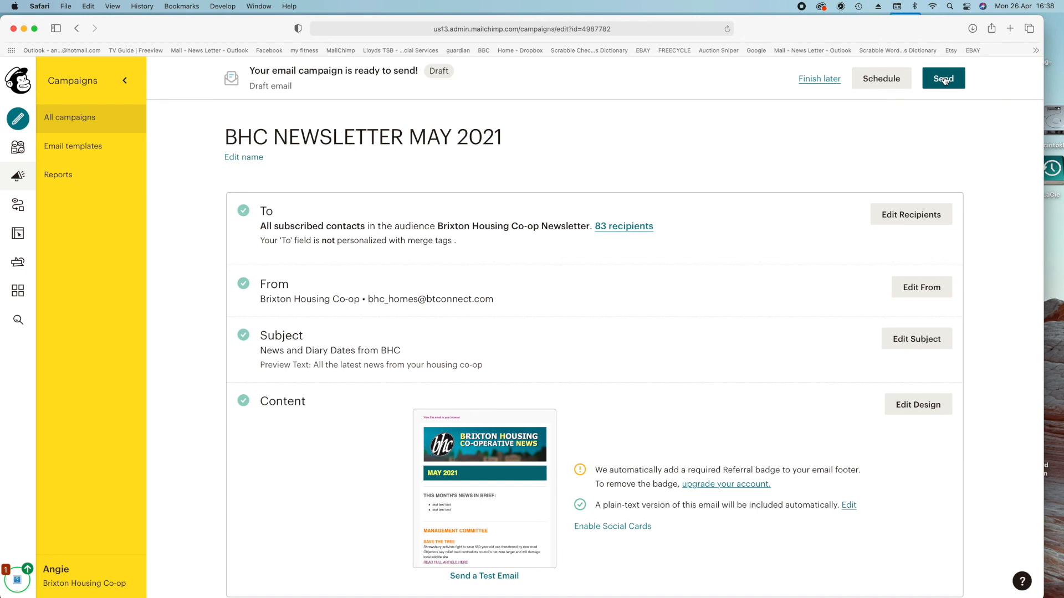
Step: Open the campaign's delivery schedule and set the delivery date to May 3 2021 and the delivery hour to 12
click(882, 79)
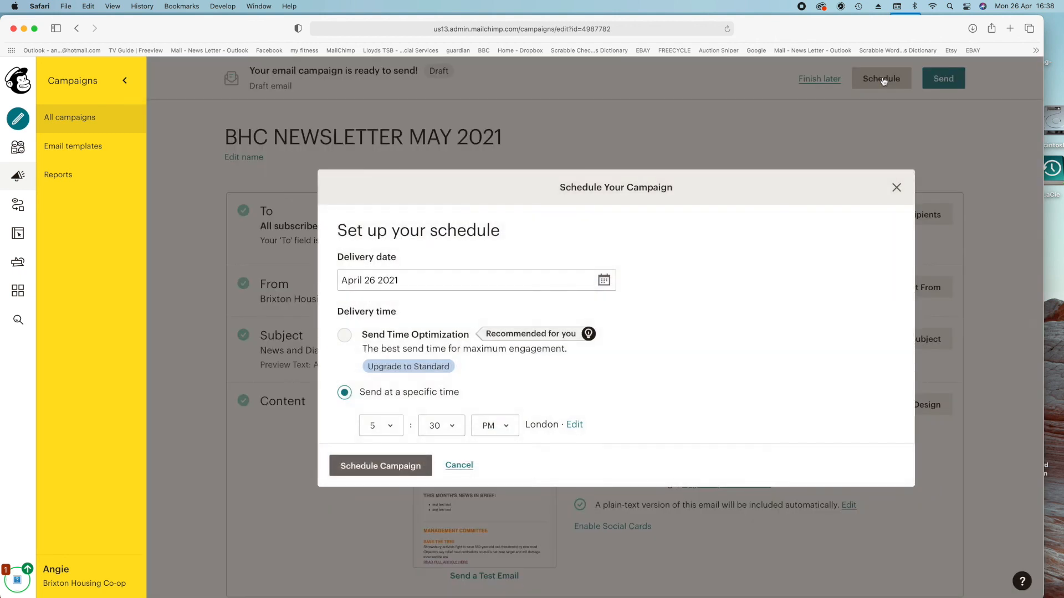
click(604, 281)
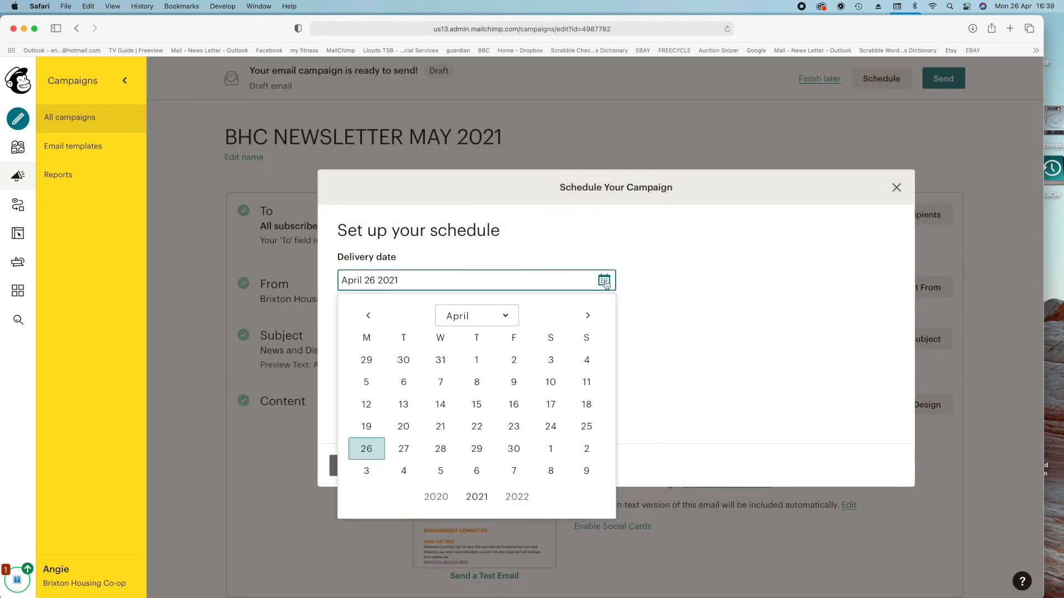
click(366, 472)
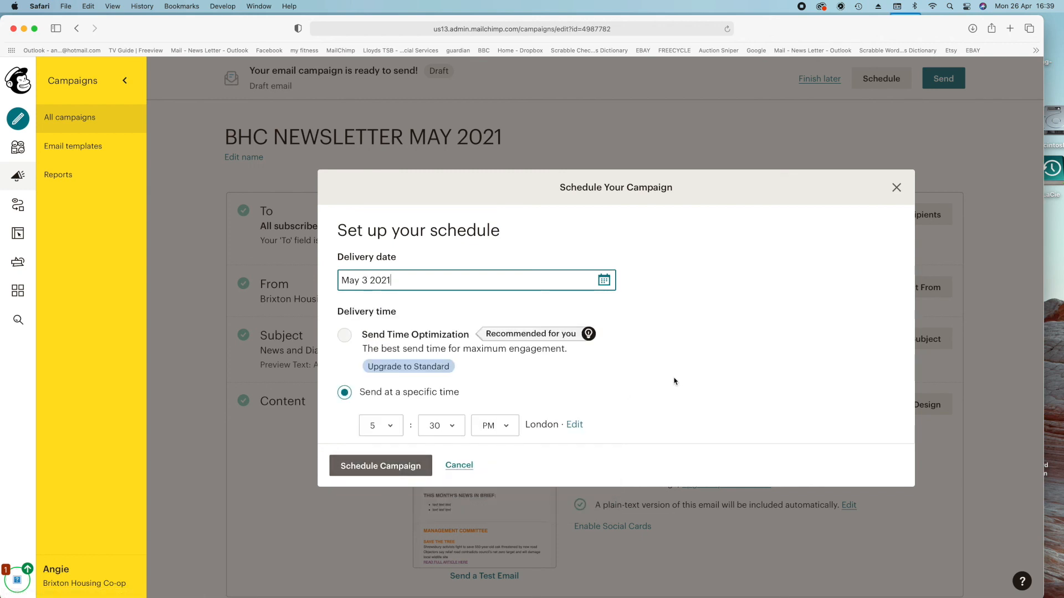
click(394, 428)
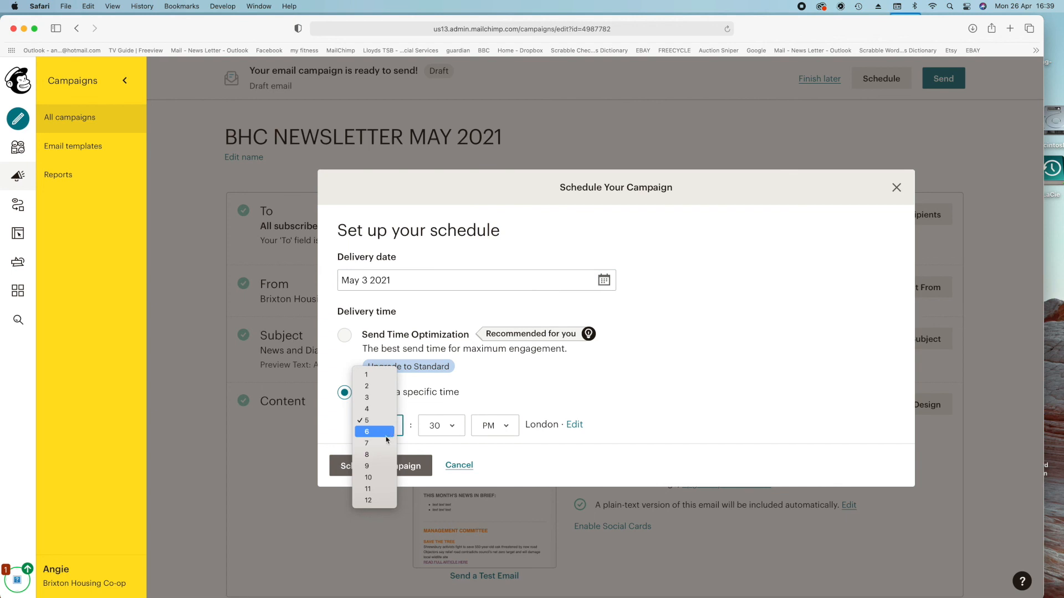
click(368, 501)
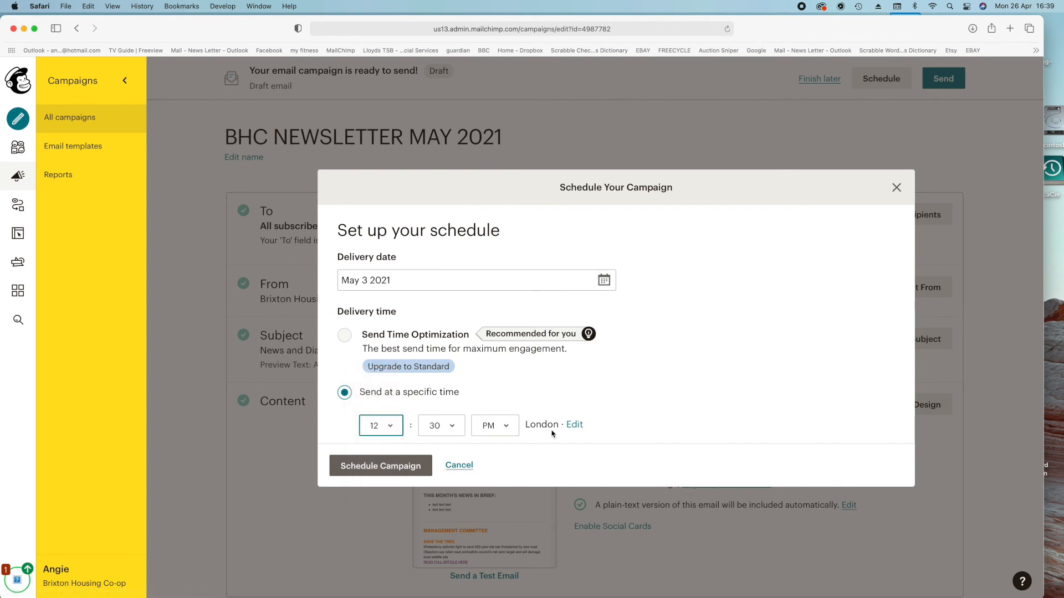